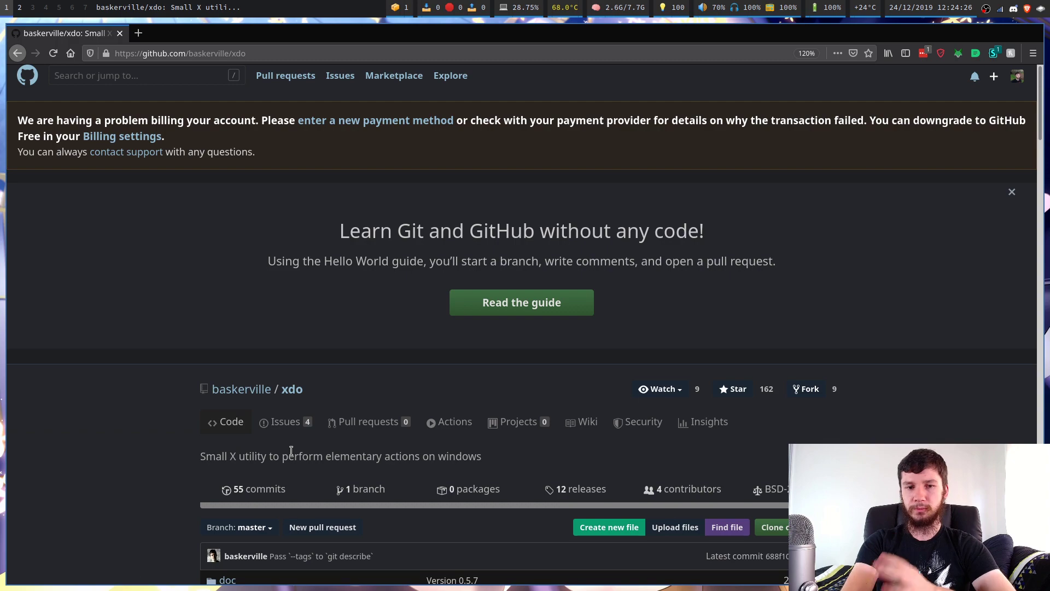
- Scroll the baskerville/xdo GitHub page down to its file list (doc, LICENSE, Makefile, README.asciidoc)
scroll(179, 488, down, 10)
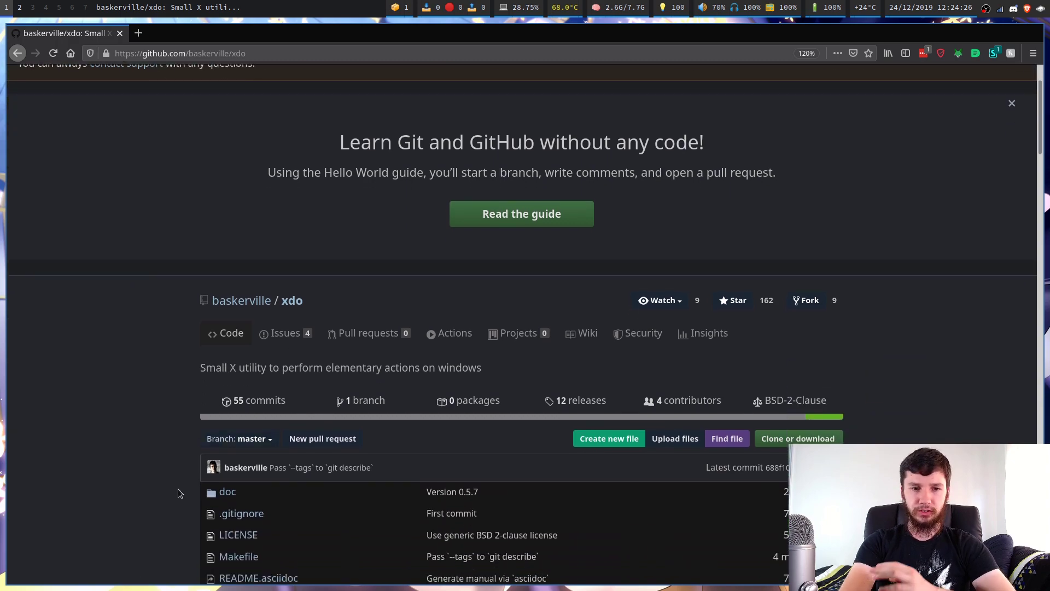
- On workspace 2, enlarge the terminal font and briefly view the xdo manual with man xdo
key(super+2)
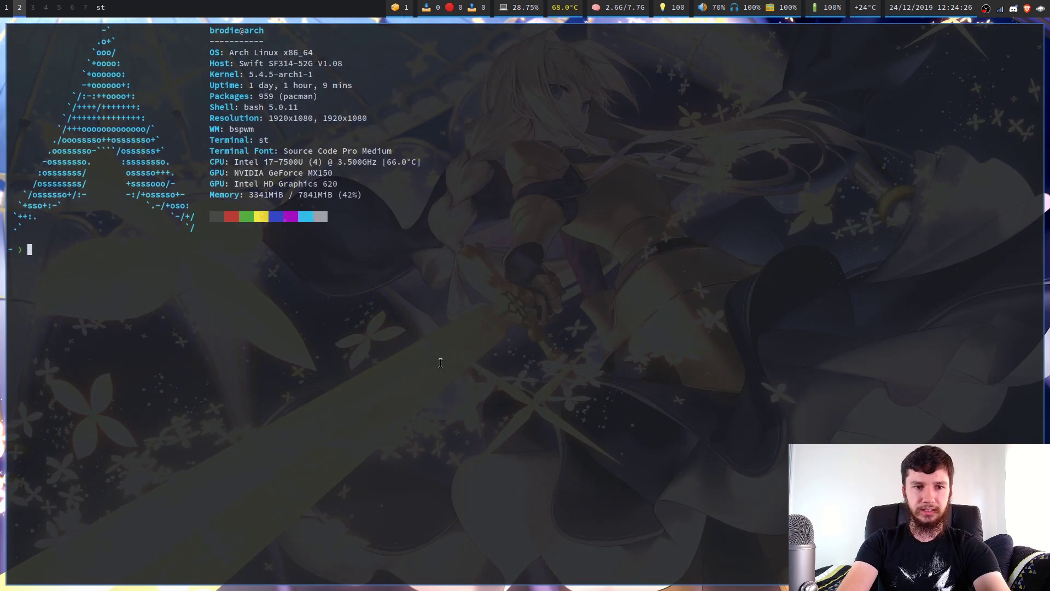
key(ctrl+shift+Page_Up)
key(ctrl+shift+Page_Up)
key(ctrl+shift+Page_Up)
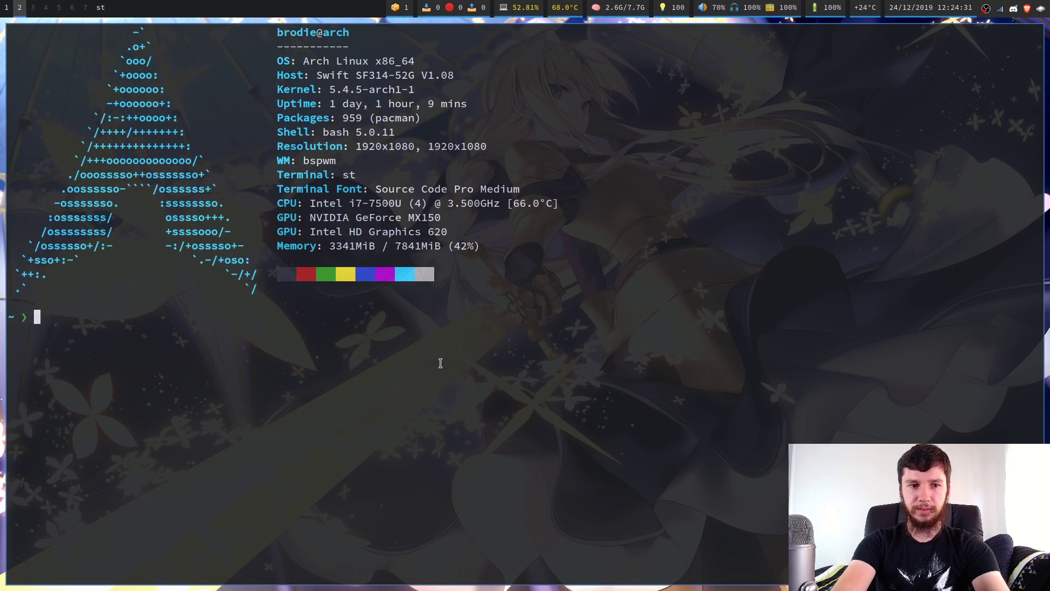
text(man xdo)
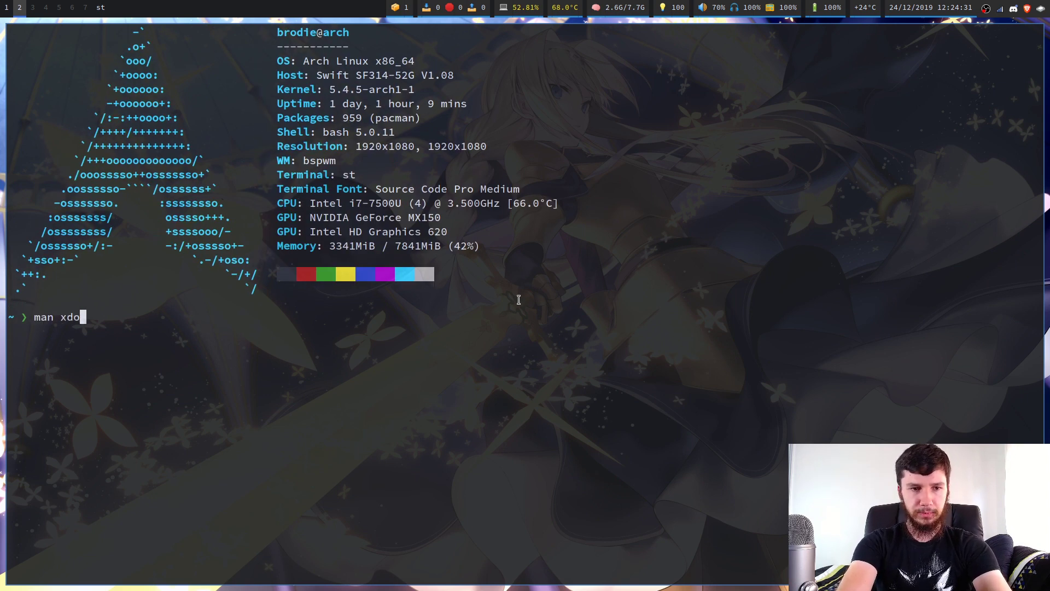
key(Return)
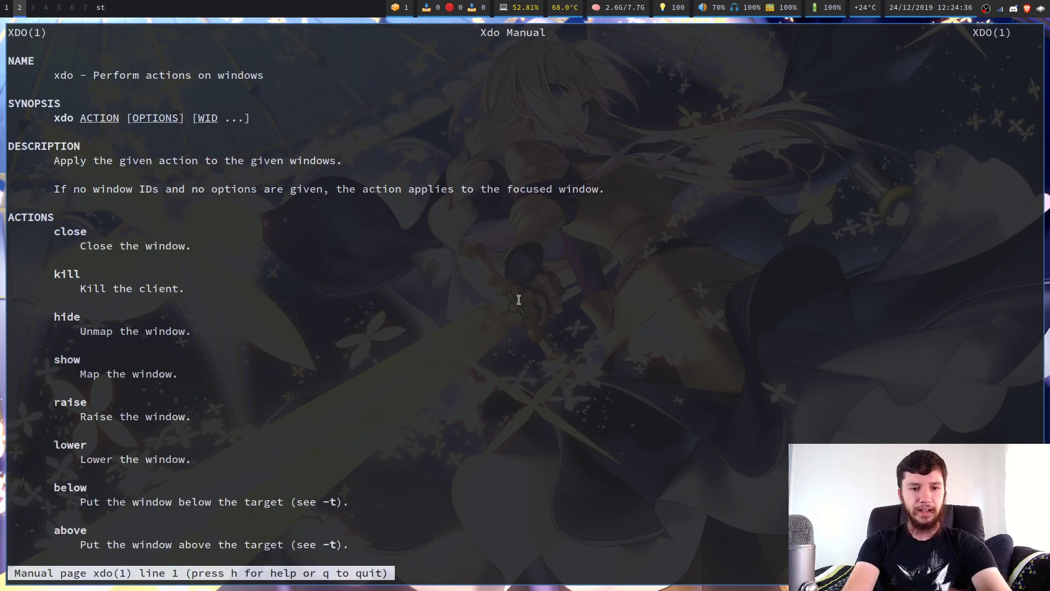
key(q)
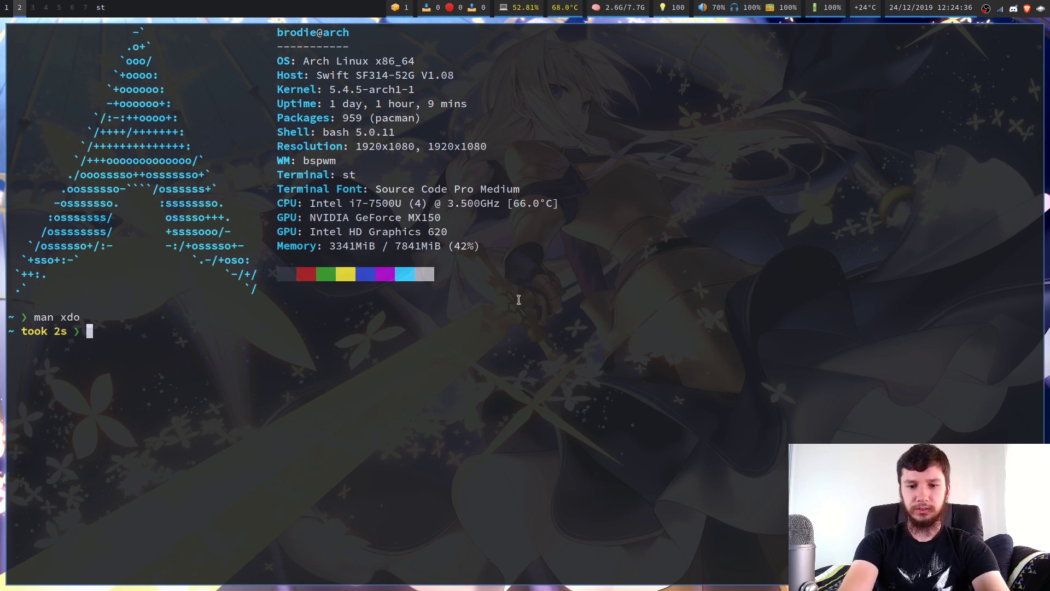
- Run sudo pacman -S xdo and decline reinstalling, confirming xdo is already installed
text(sudo p)
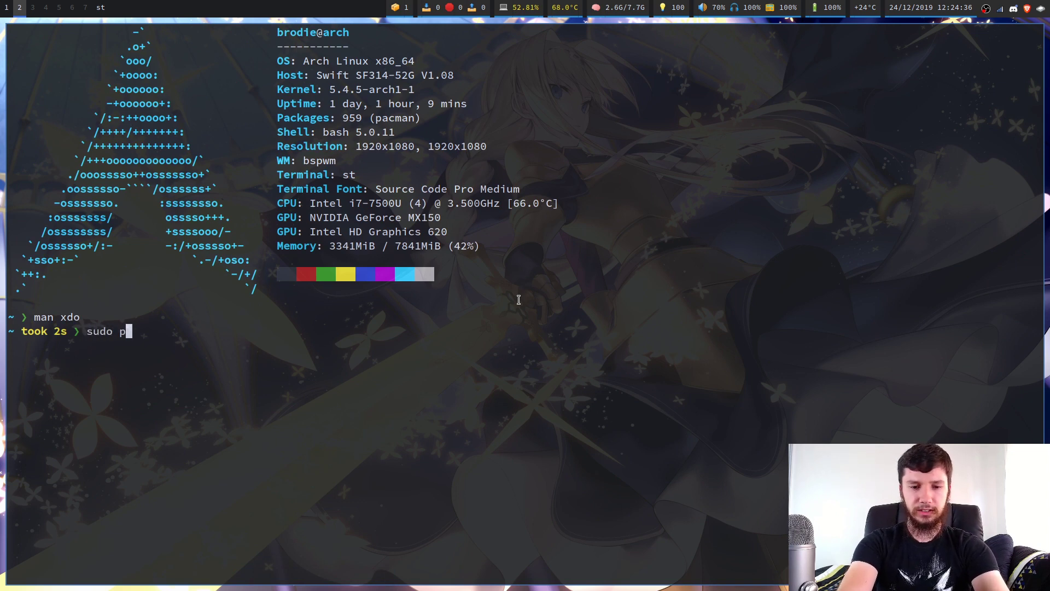
text(acman -S )
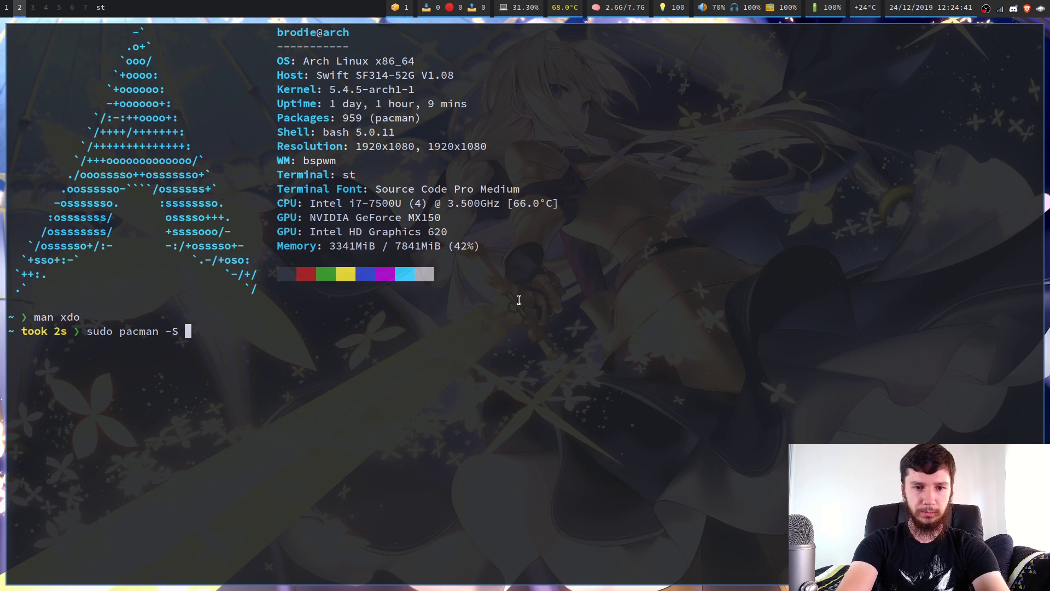
text(xdo)
key(ctrl+shift+Page_Up)
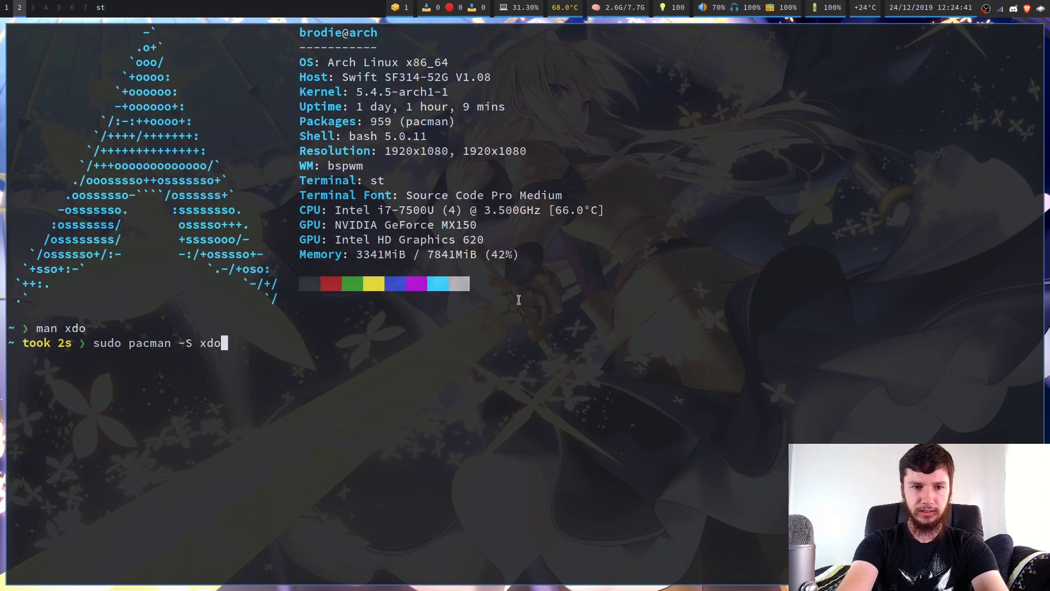
key(ctrl+shift+Page_Up)
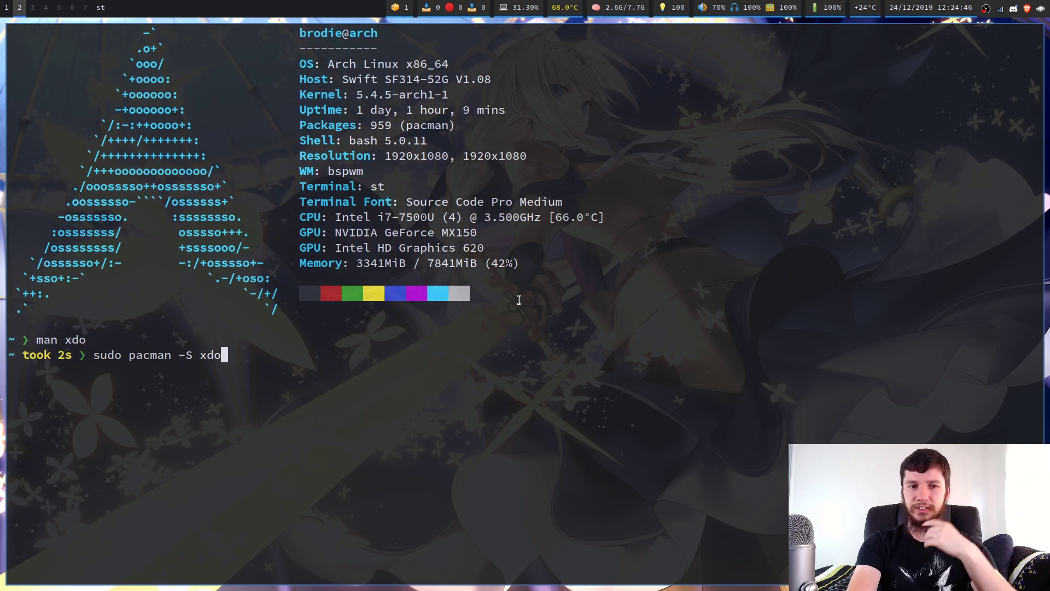
key(Return)
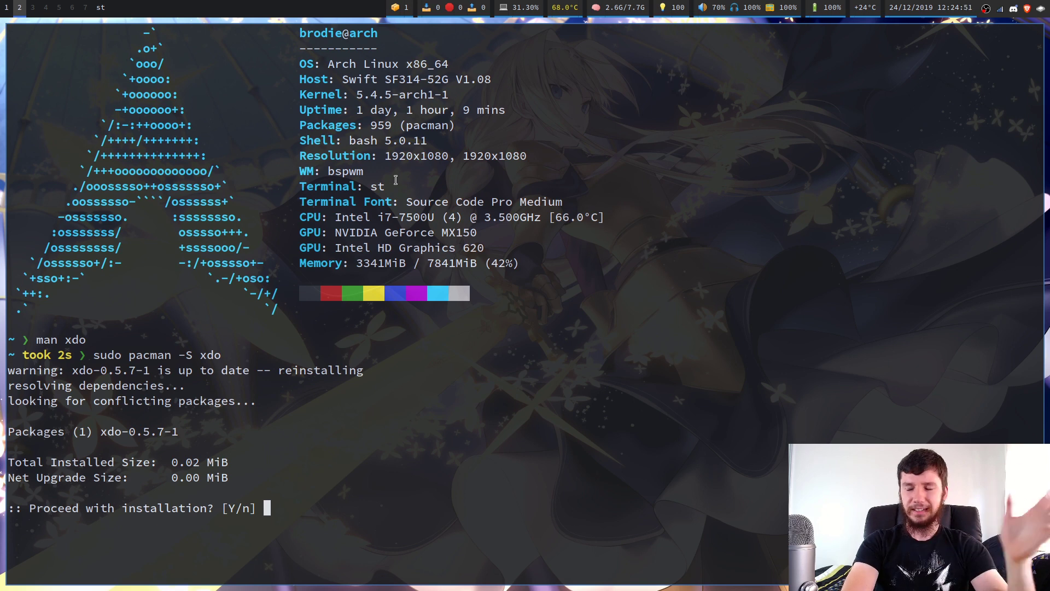
text(n)
key(Return)
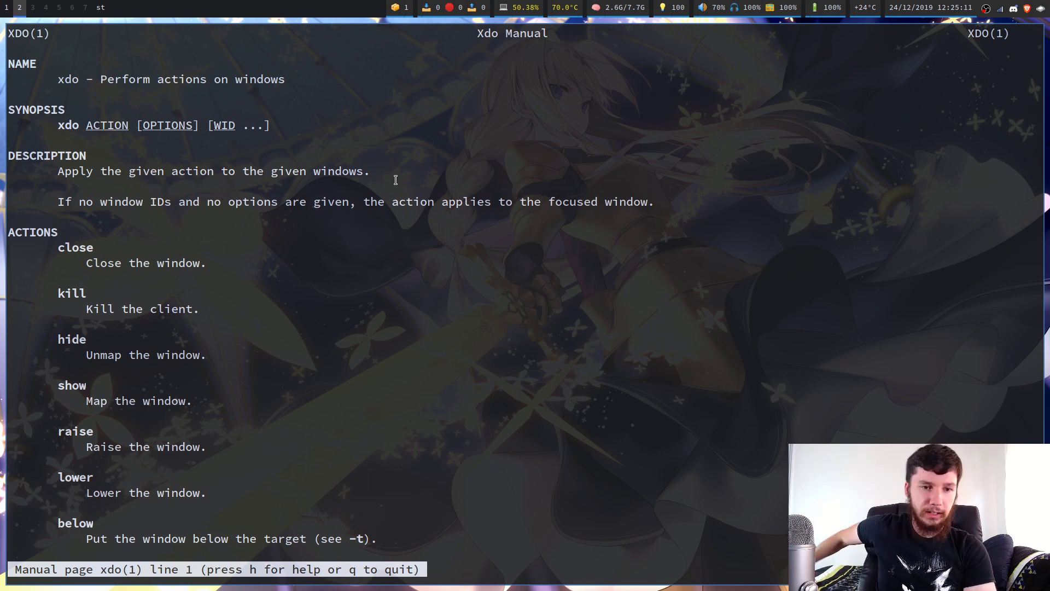
- Open a new terminal beside the manual and close it with xdo close
key(super+Return)
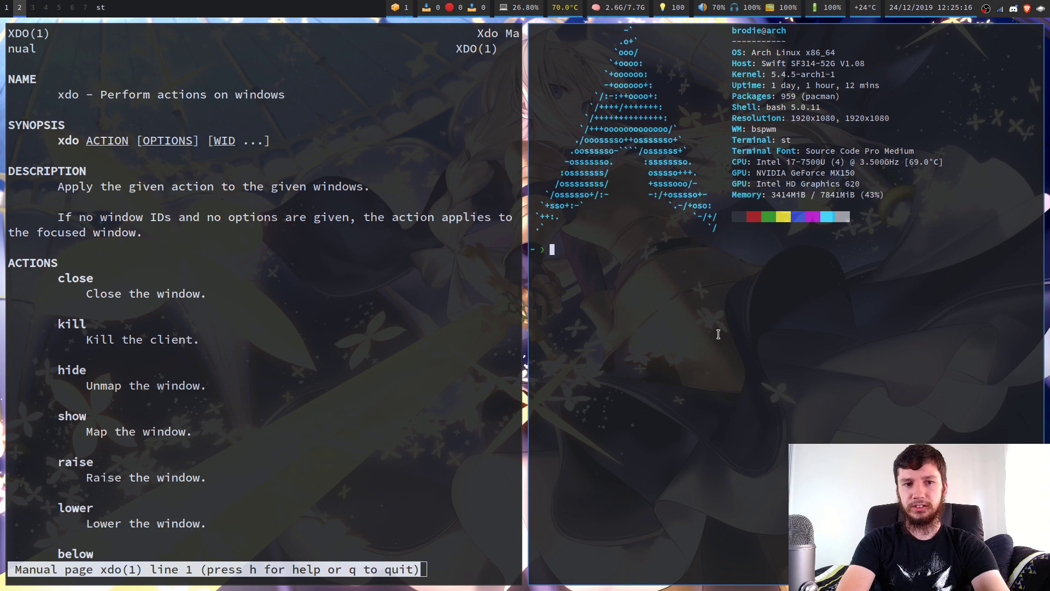
text(xdo)
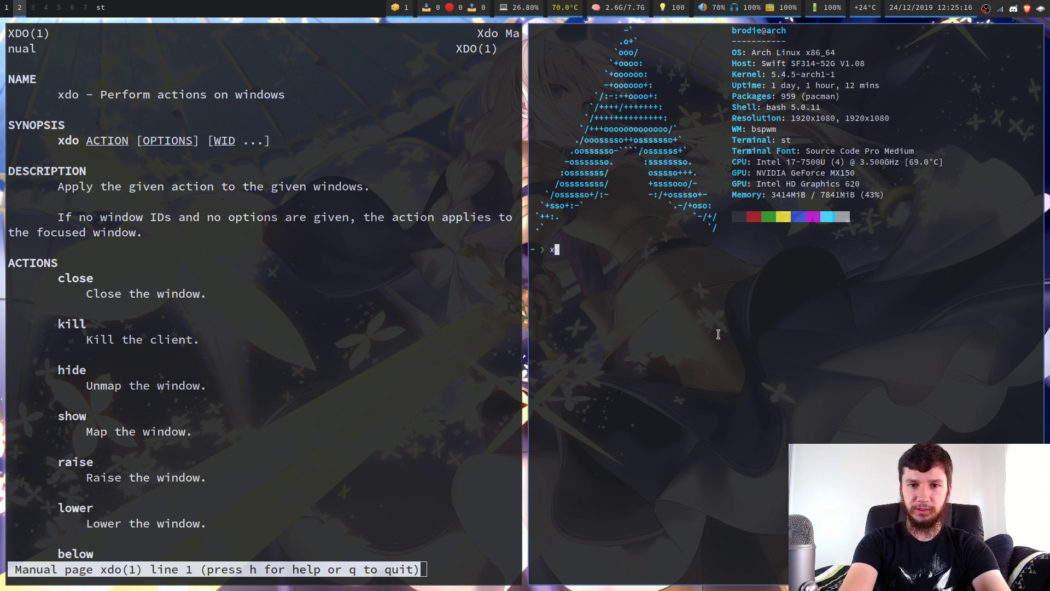
key(ctrl+shift+Page_Up)
key(ctrl+shift+Page_Up)
key(ctrl+shift+Page_Up)
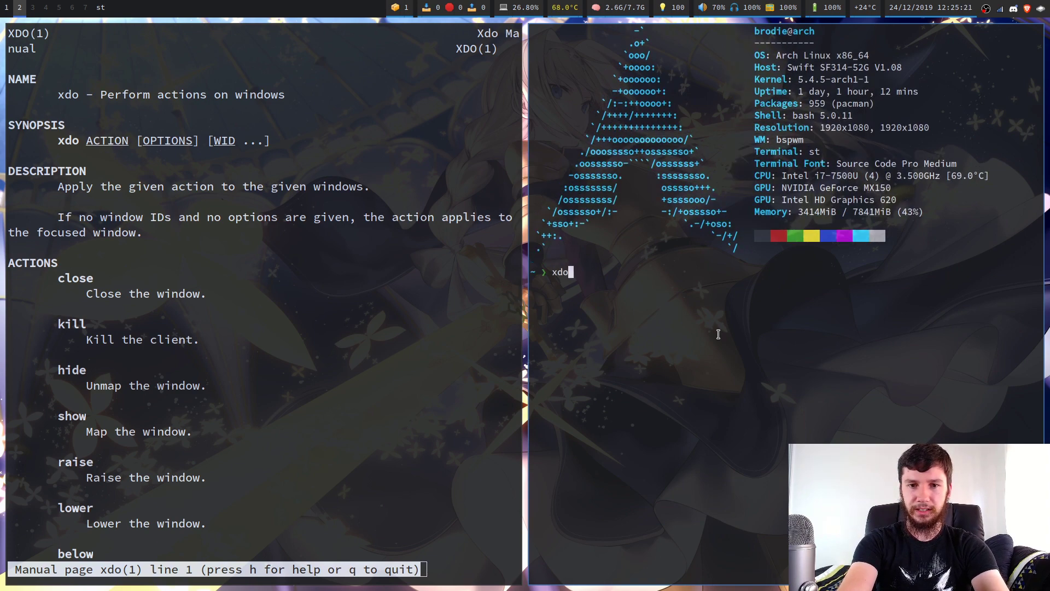
text(close)
key(Return)
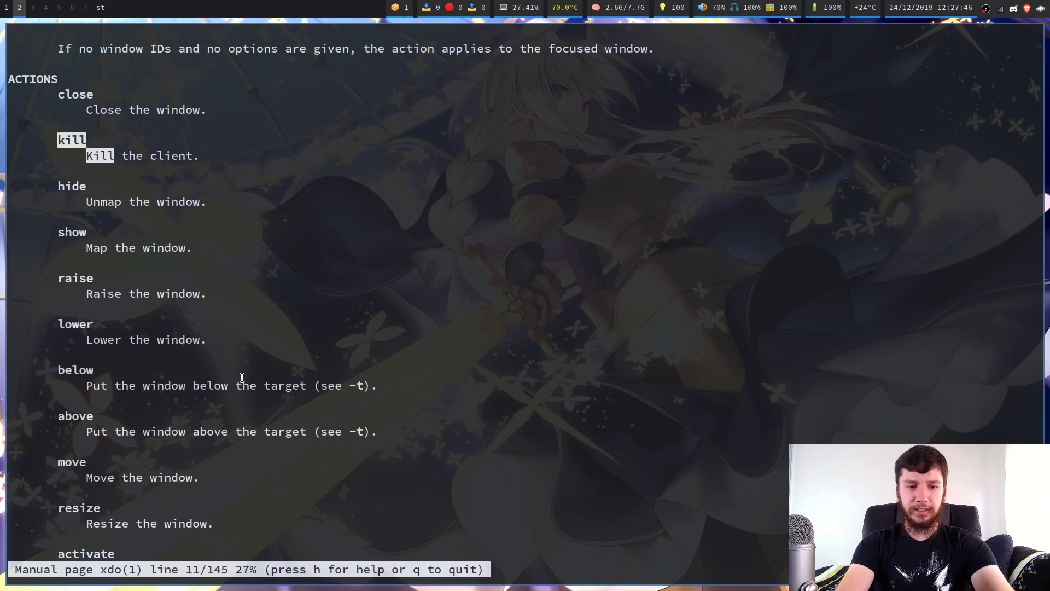
- Open another terminal beside the manual and terminate it with xdo kill
key(super+Return)
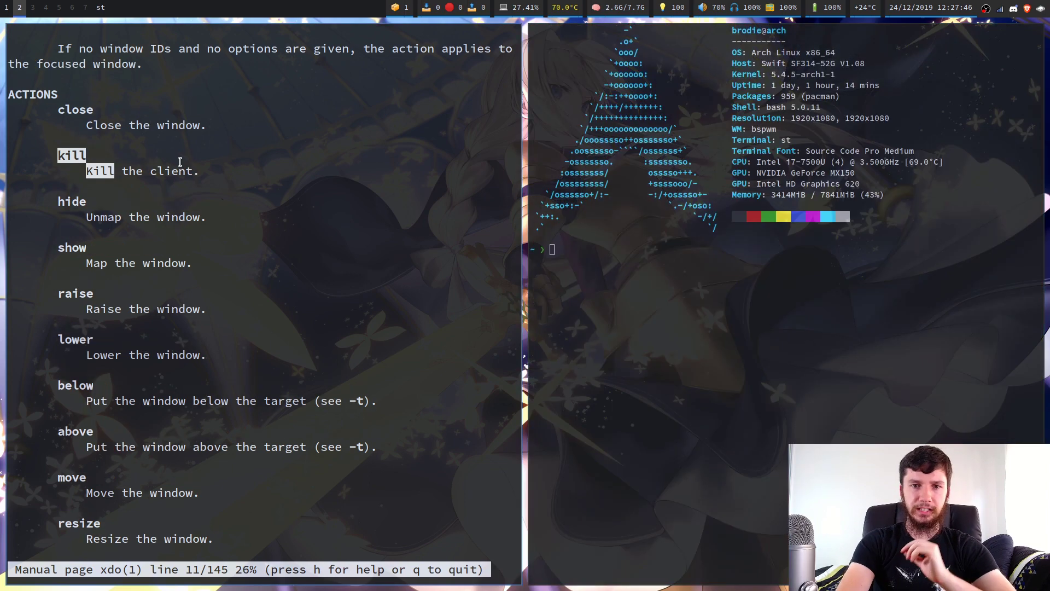
key(ctrl+shift+Prior)
key(ctrl+shift+Prior)
key(ctrl+shift+Prior)
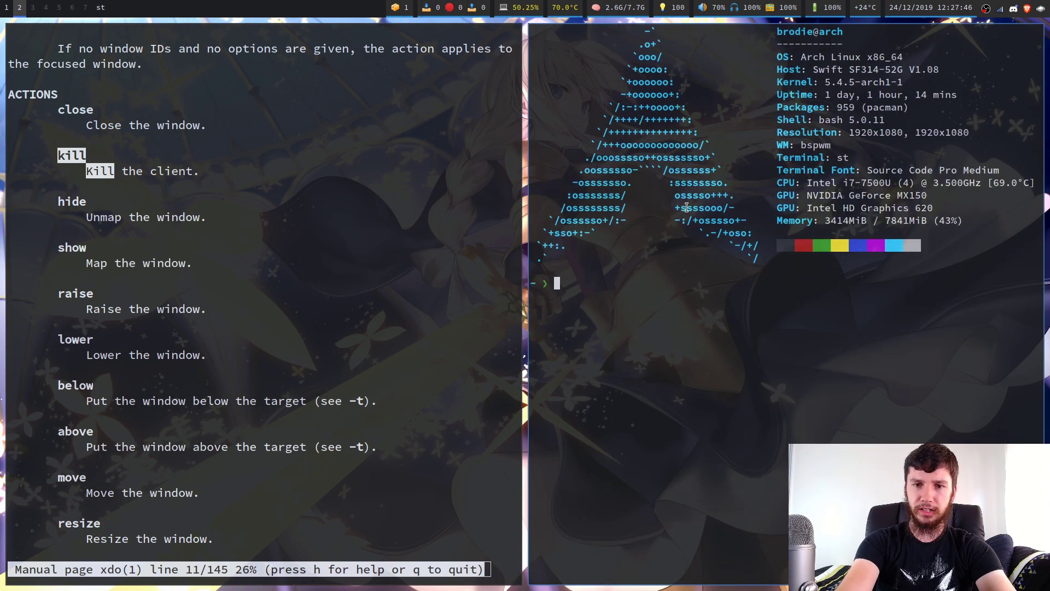
text(xdo kill)
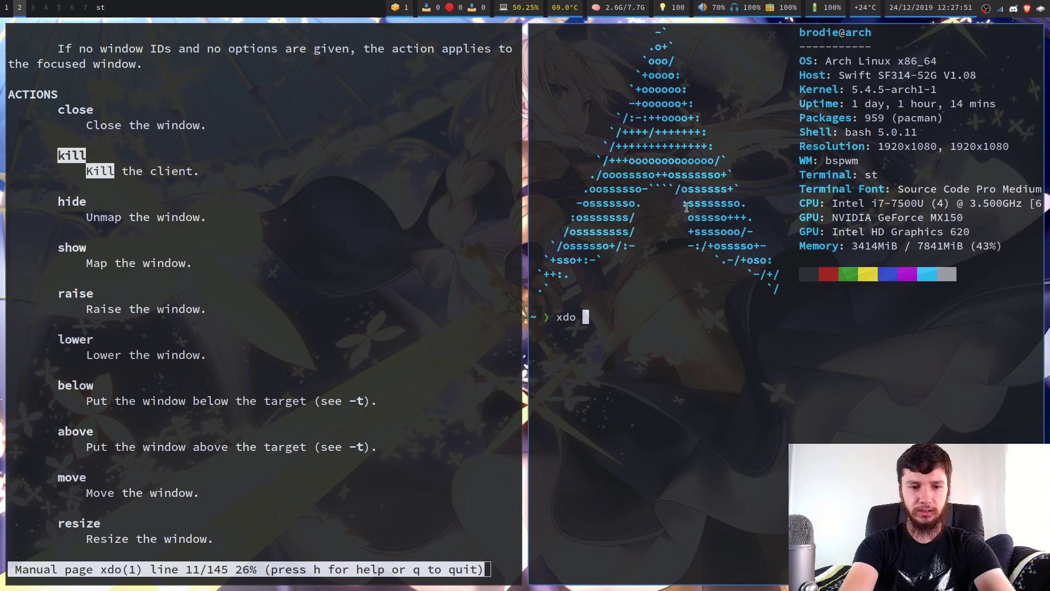
key(Return)
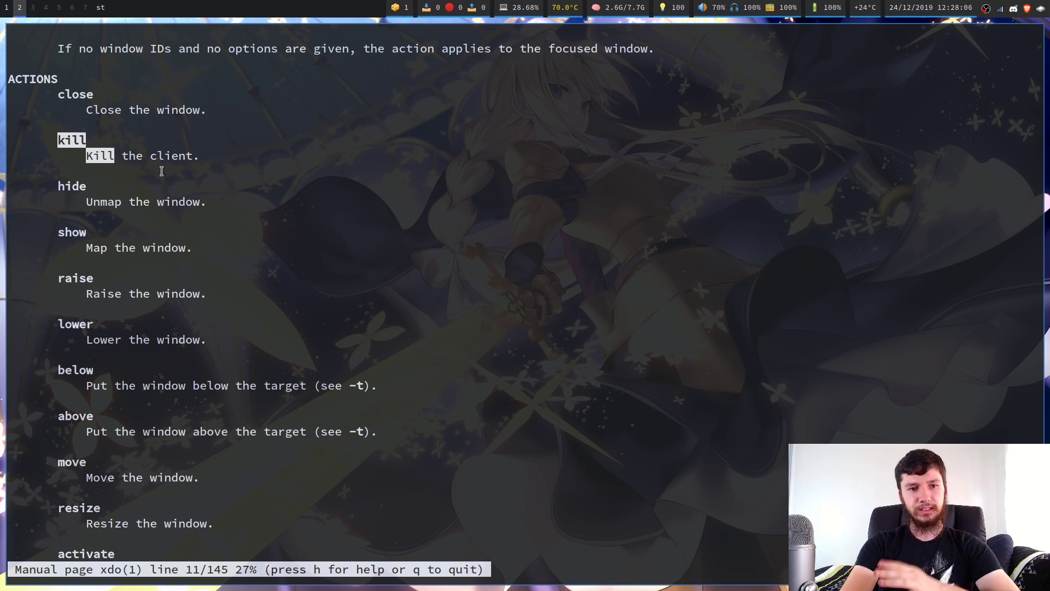
- In a new terminal, list the directory with ls, then hide the window with xdo hide
key(super+Return)
key(ctrl+shift+Page_Up)
key(ctrl+shift+Page_Up)
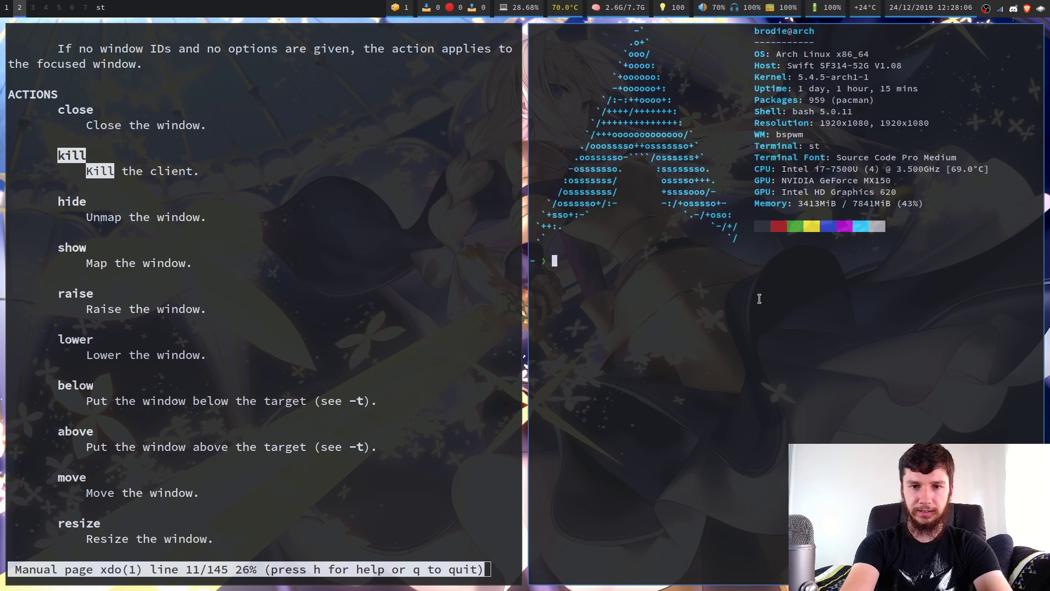
text(xdo hide)
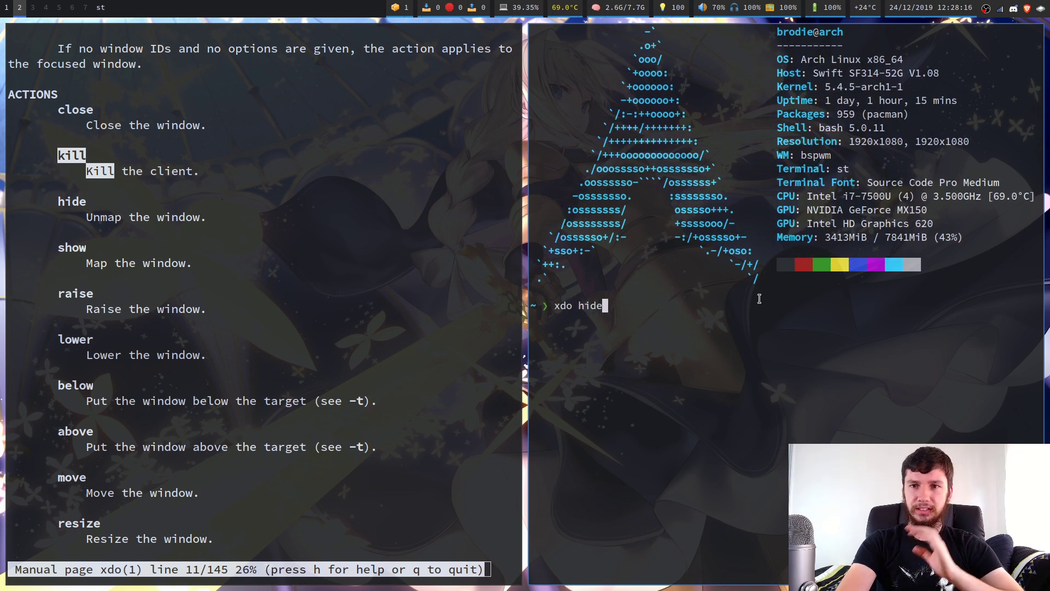
key(BackSpace)
key(BackSpace)
key(BackSpace)
key(BackSpace)
key(BackSpace)
key(BackSpace)
key(BackSpace)
key(BackSpace)
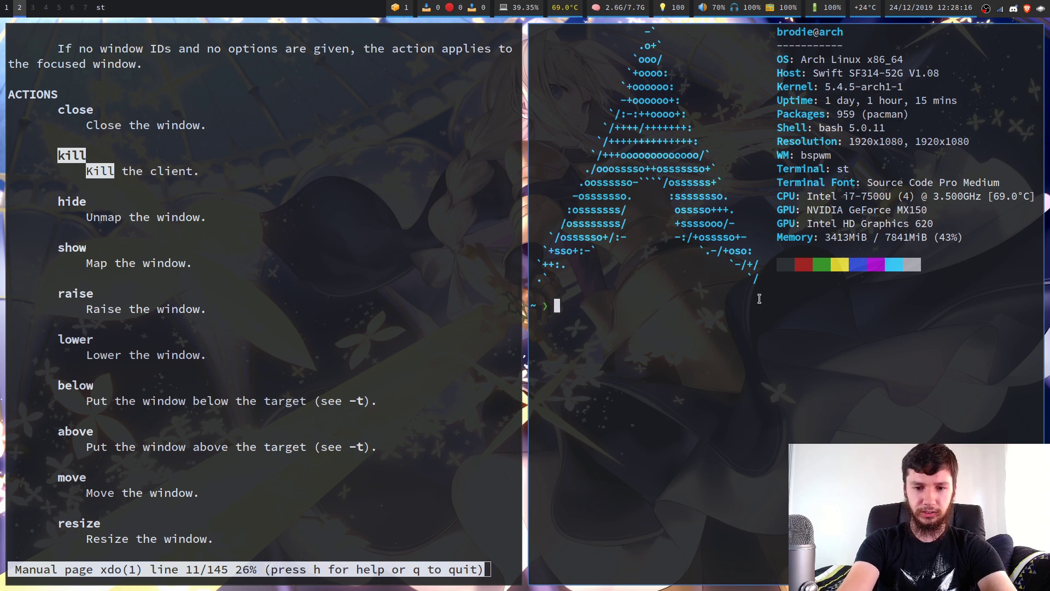
text(ls)
key(Return)
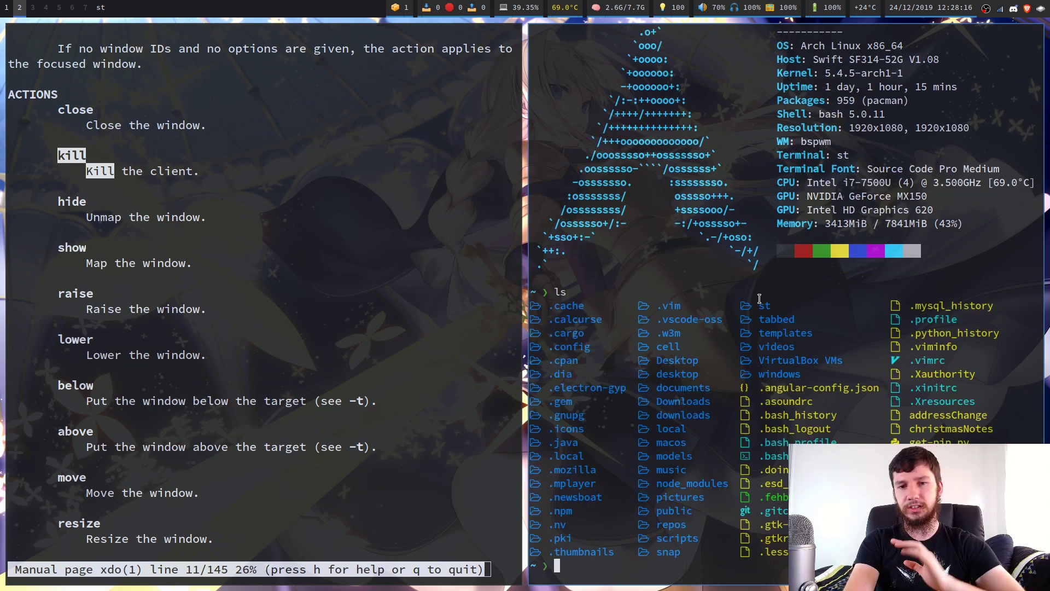
text(ls)
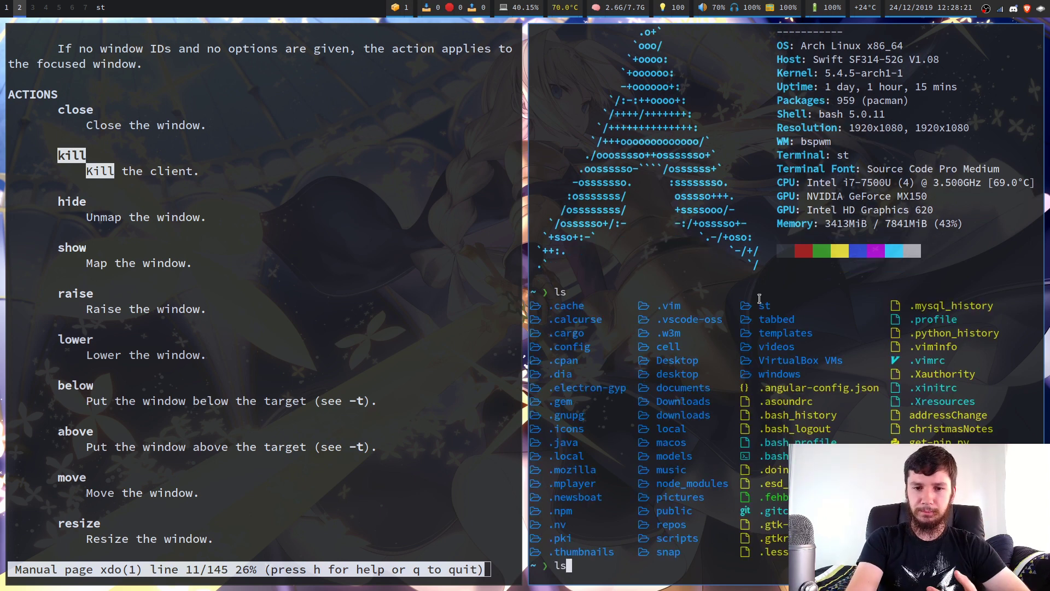
key(Up)
key(BackSpace)
key(BackSpace)
key(BackSpace)
key(BackSpace)
text(hide)
key(Return)
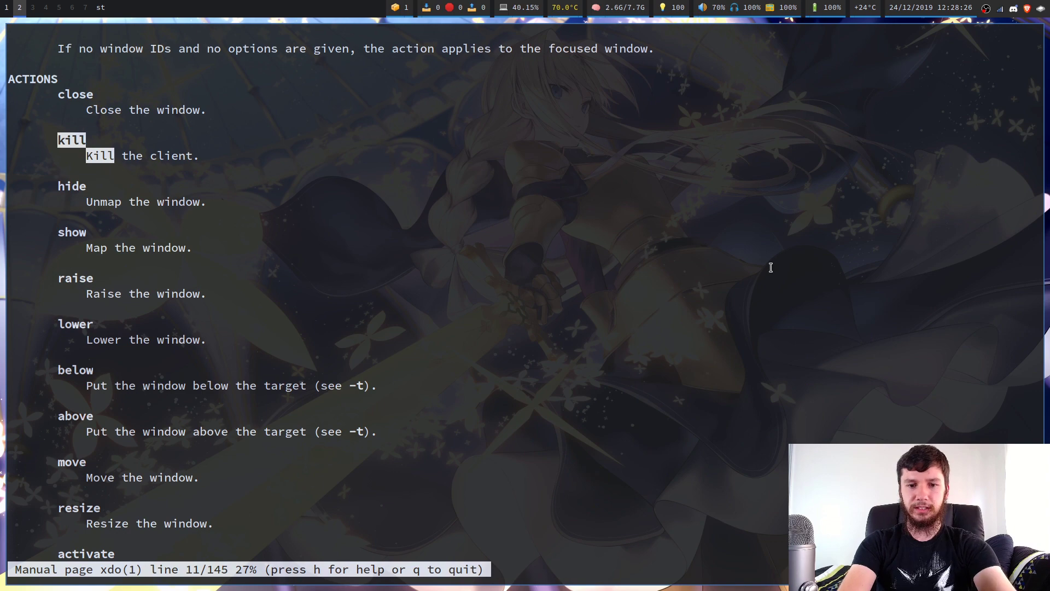
- From a second terminal, bring the hidden window back with xdo show -dr
key(super+Return)
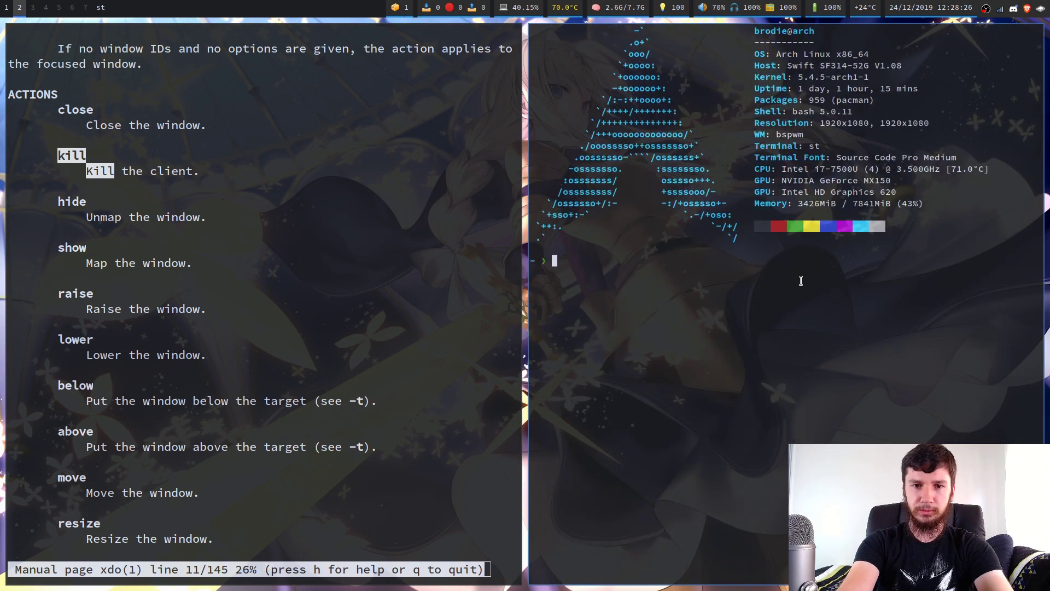
text(xdo)
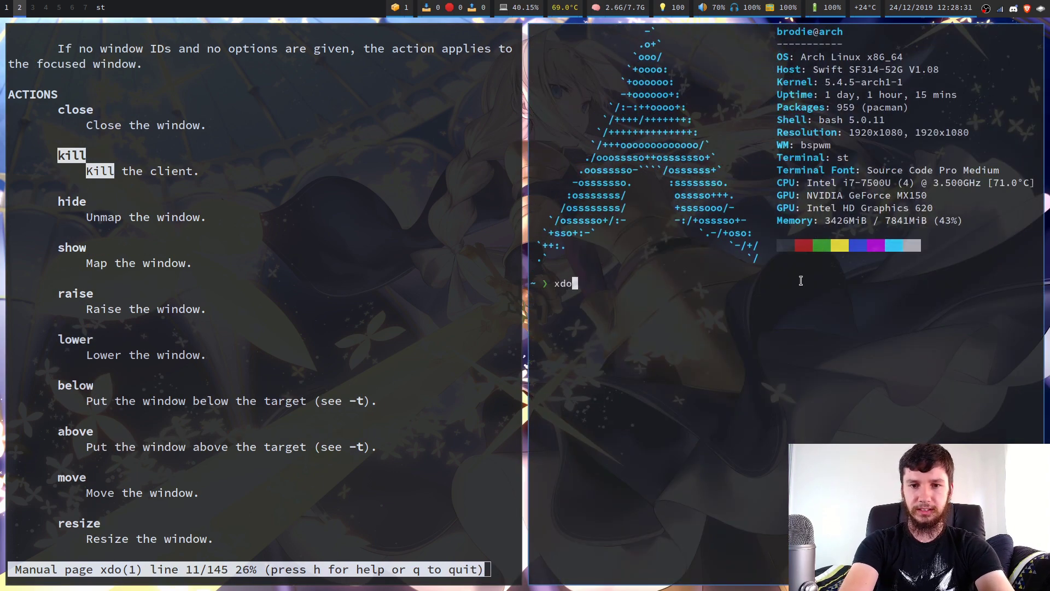
text( show -dr)
key(Return)
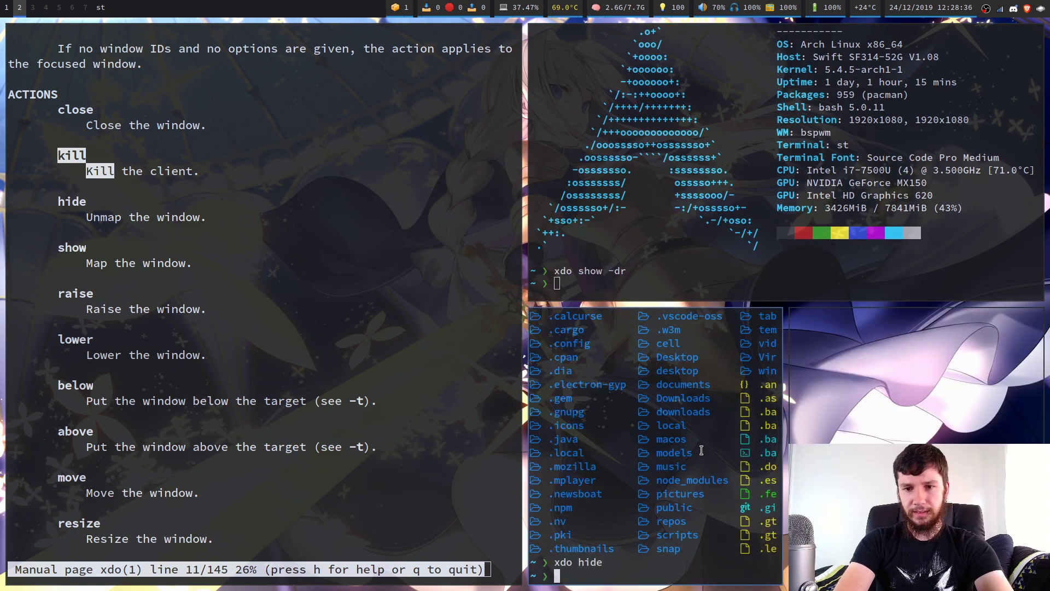
- Quit Discord from its tray menu and focus the xdo manual window
right_click(1013, 8)
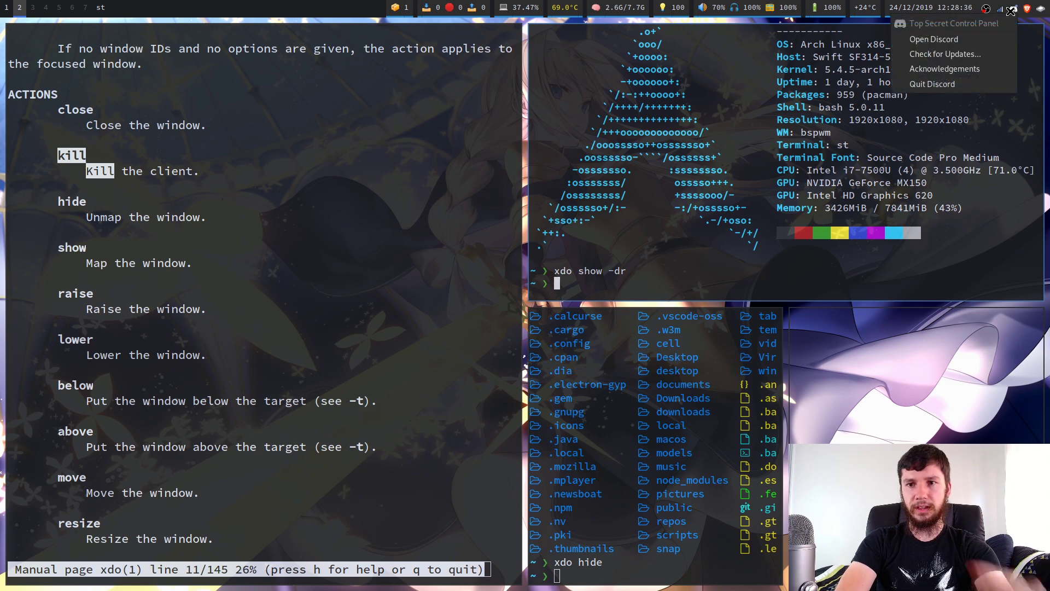
click(952, 83)
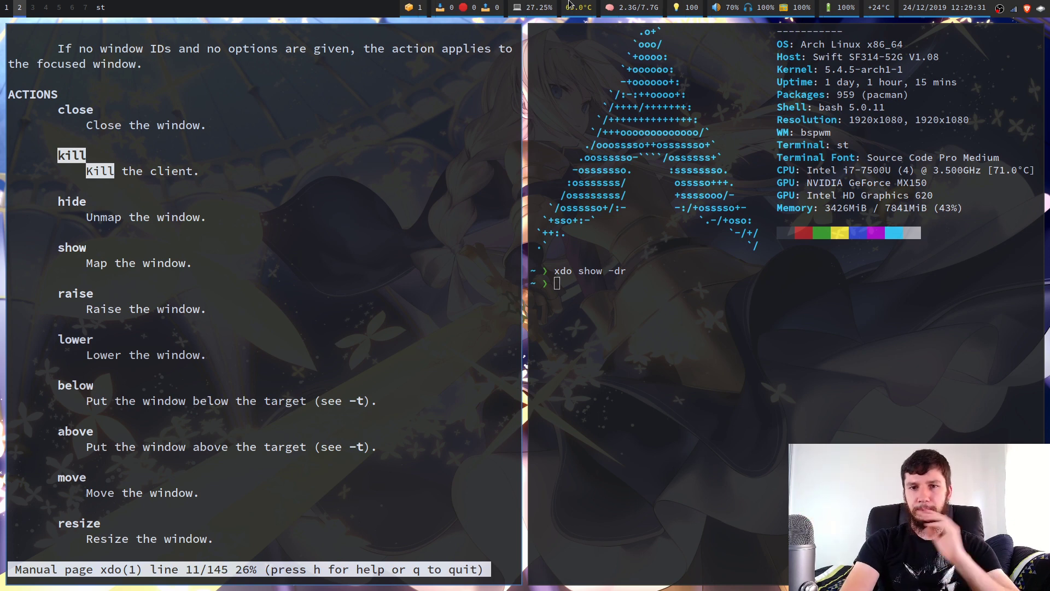
click(624, 122)
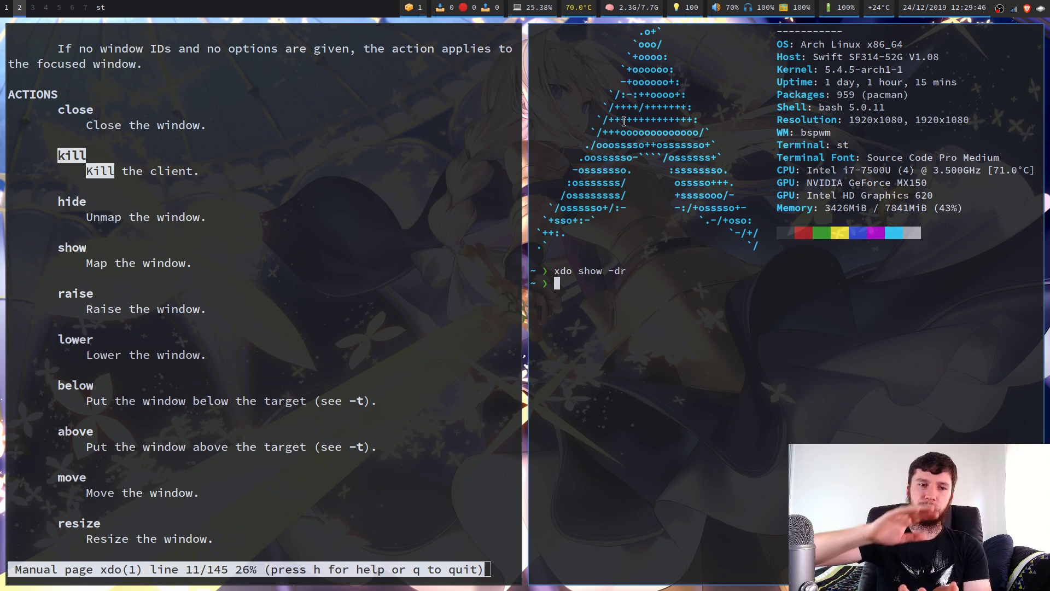
click(296, 135)
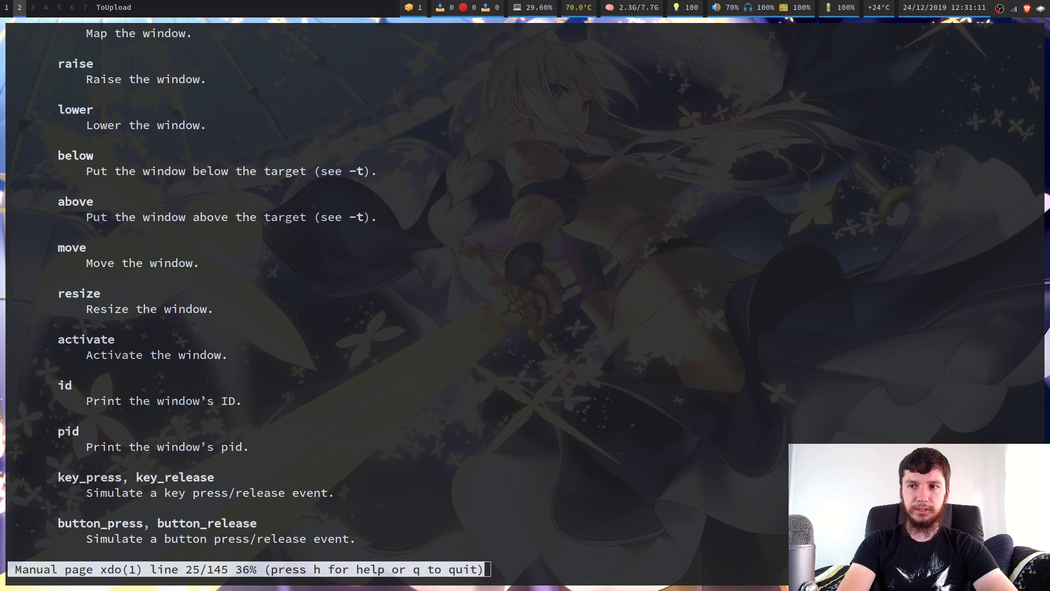
- Open a new floating terminal with enlarged font and run a bare xdo move
super+right_click(493, 420)
key(super+Return)
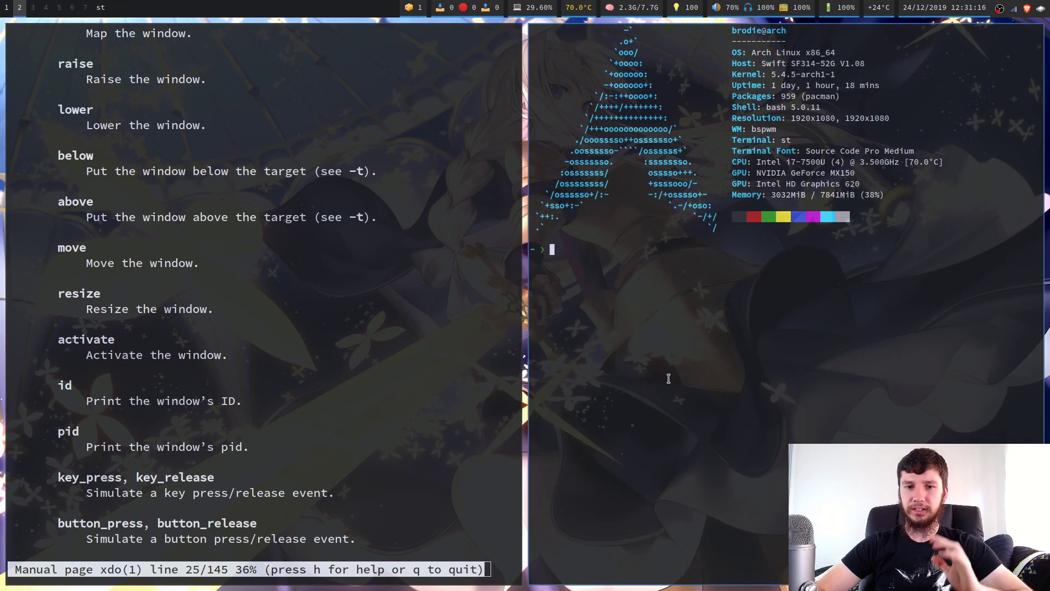
key(ctrl+shift+Page_Up)
key(ctrl+shift+Page_Up)
key(ctrl+shift+Page_Up)
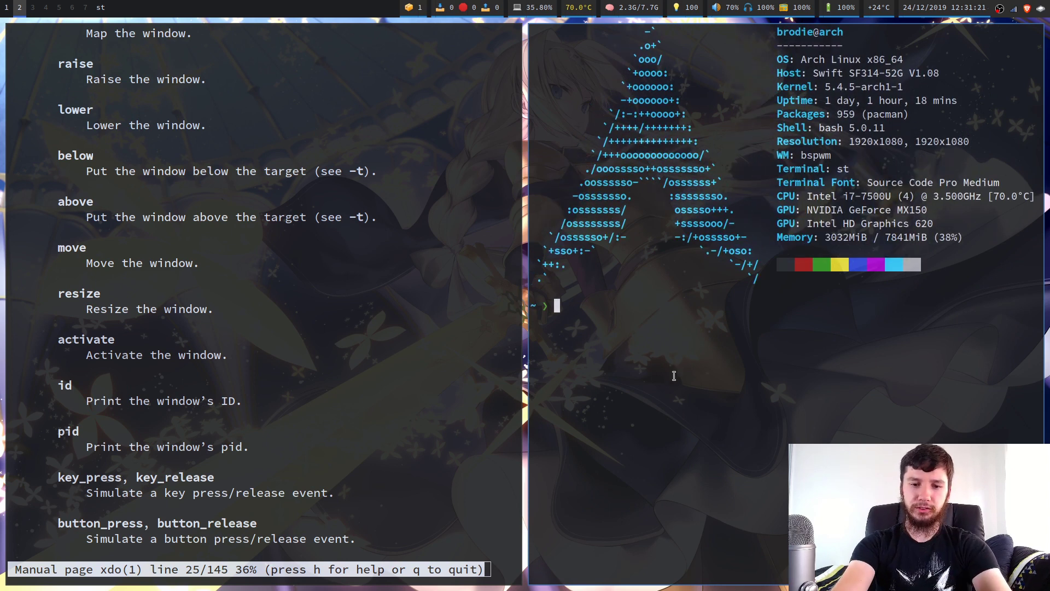
key(super+s)
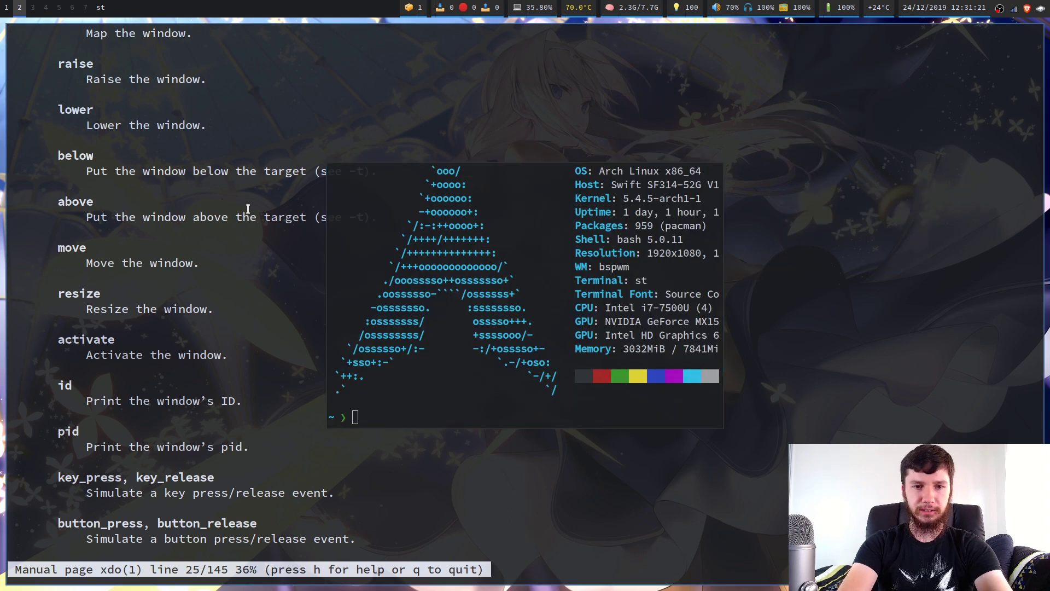
text(xdo move)
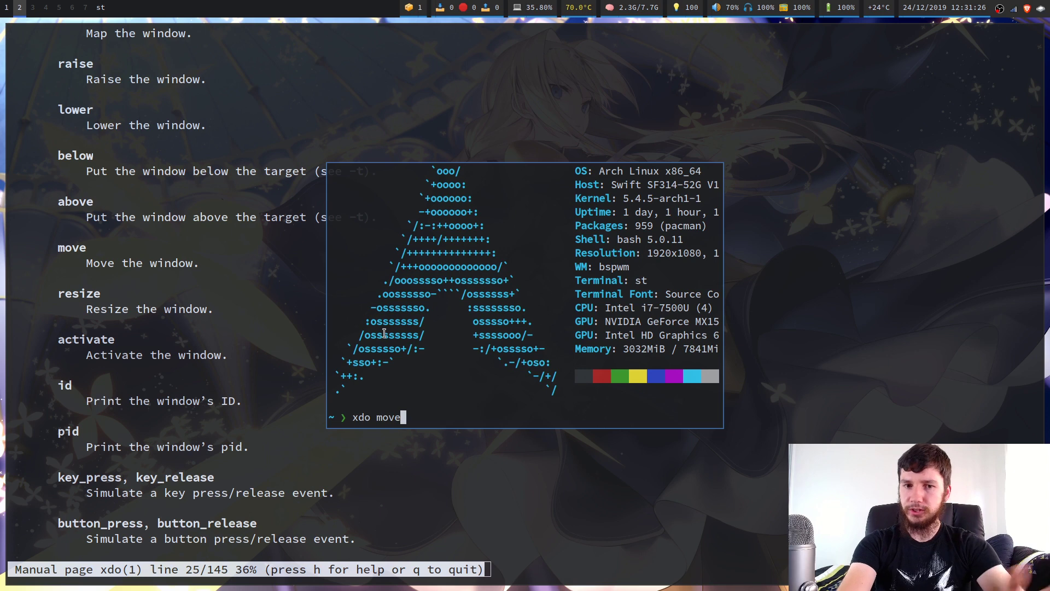
key(Return)
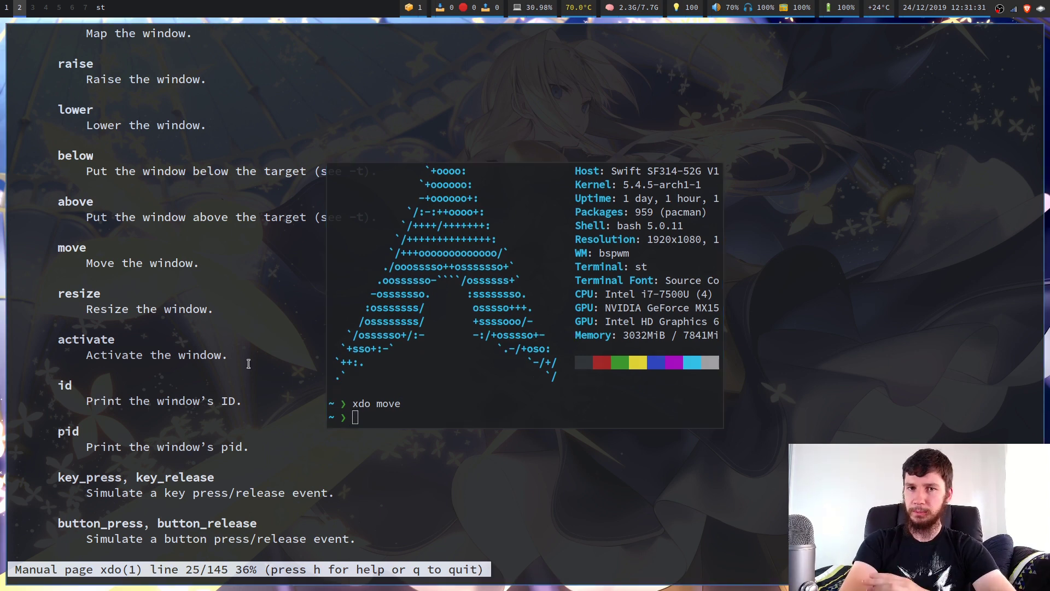
- Shift the floating terminal 50 px right and down with xdo move -x +50 -y +50
scroll(248, 364, down, 20)
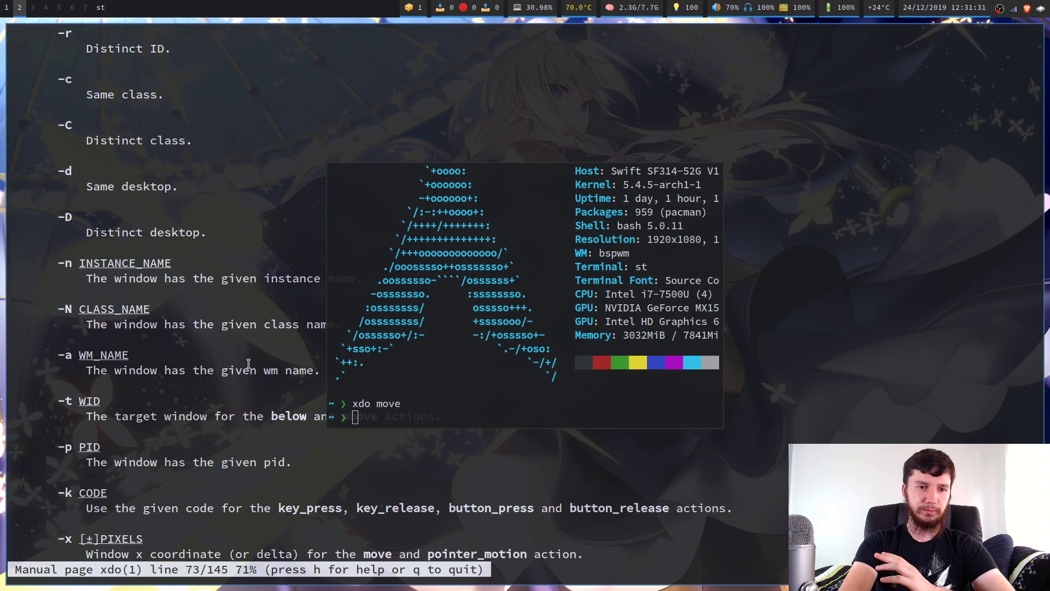
scroll(248, 363, down, 3)
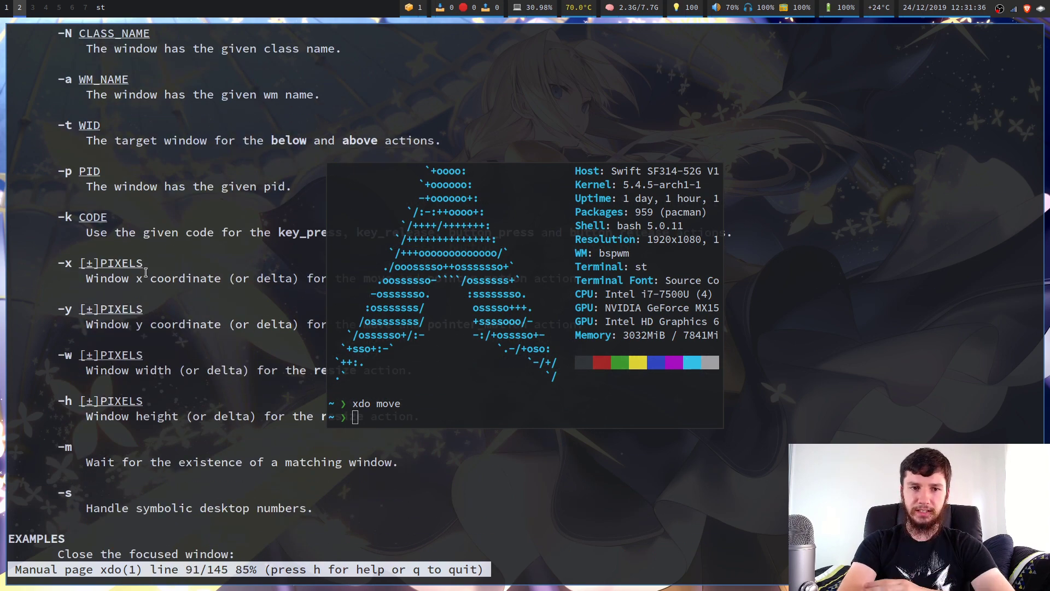
scroll(145, 271, up, 3)
scroll(145, 272, up, 2)
click(597, 297)
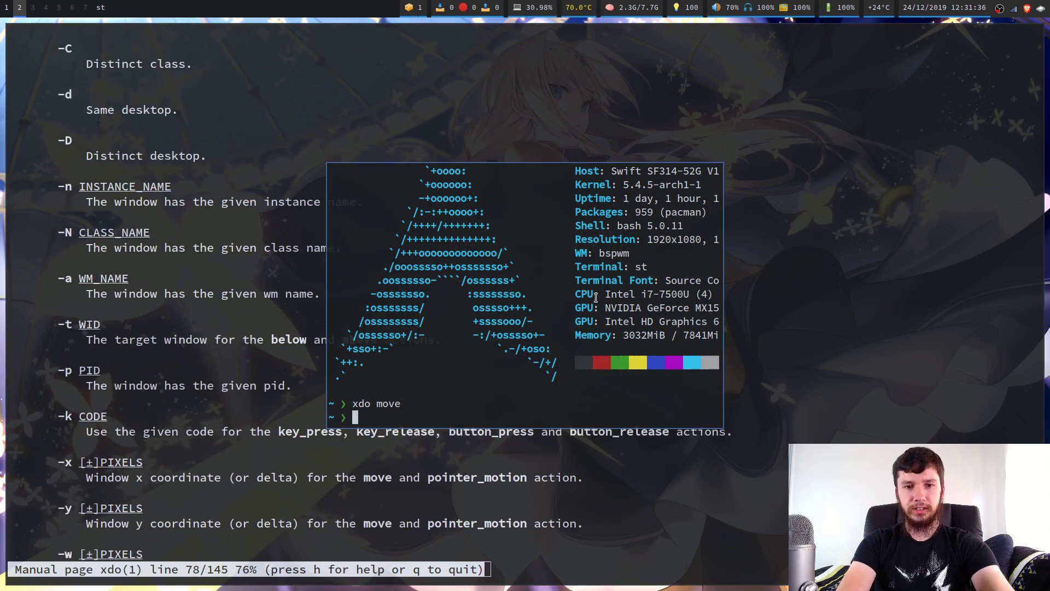
key(Up)
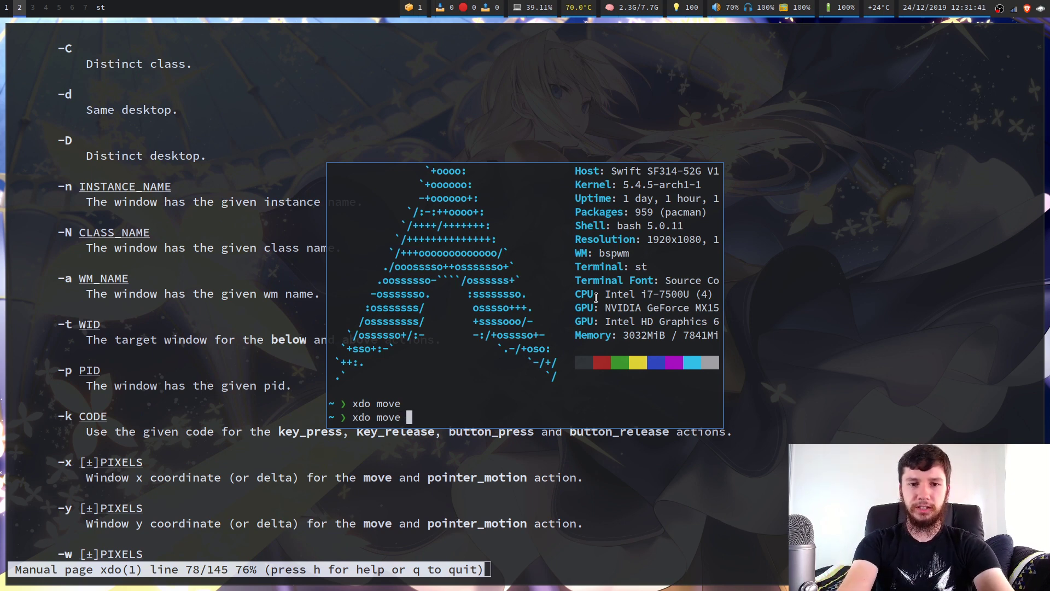
text(-x +)
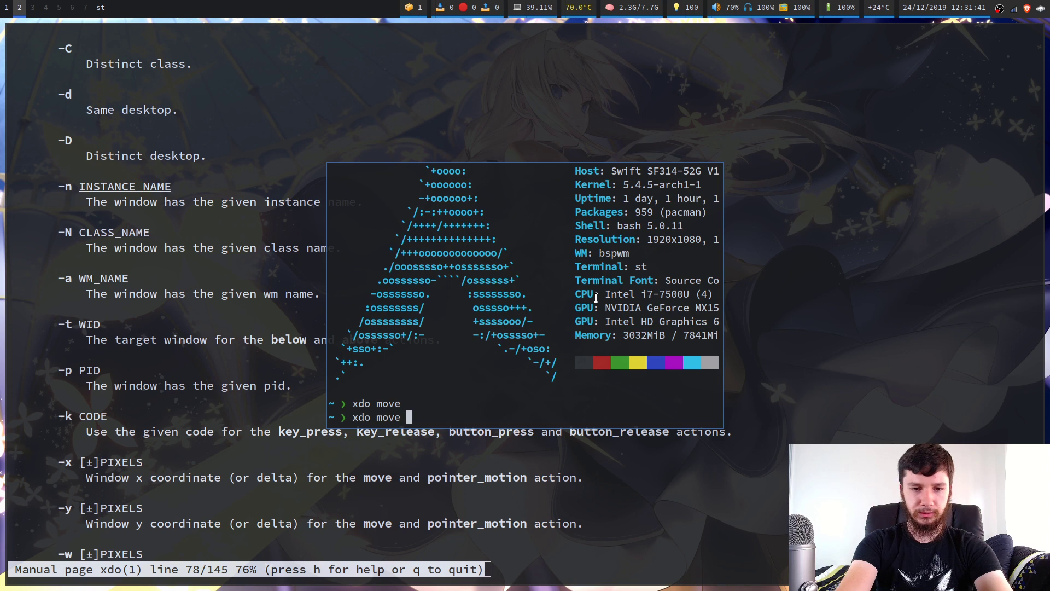
text(50 )
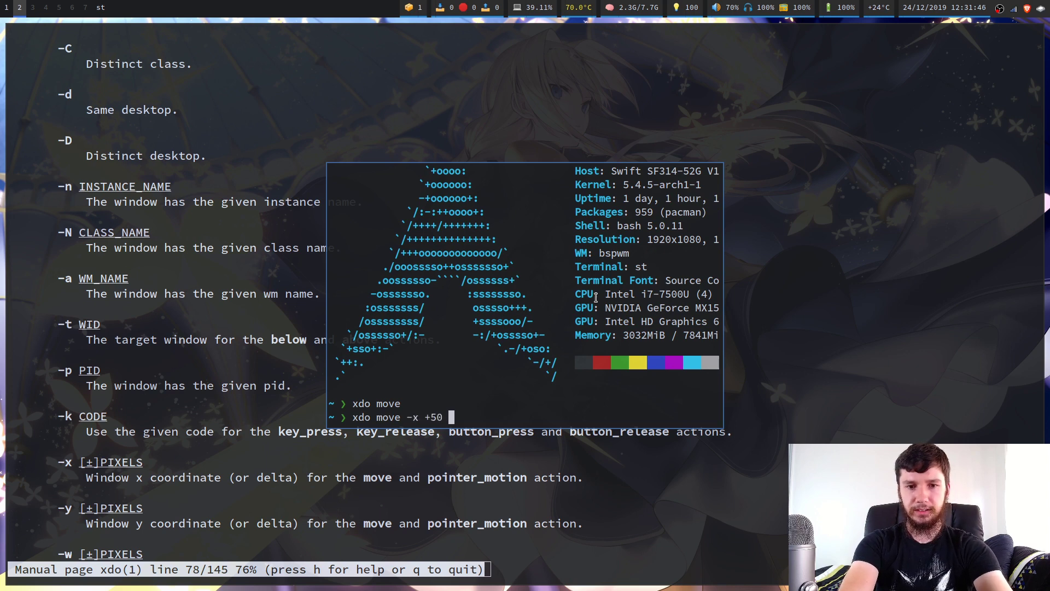
text(-y +)
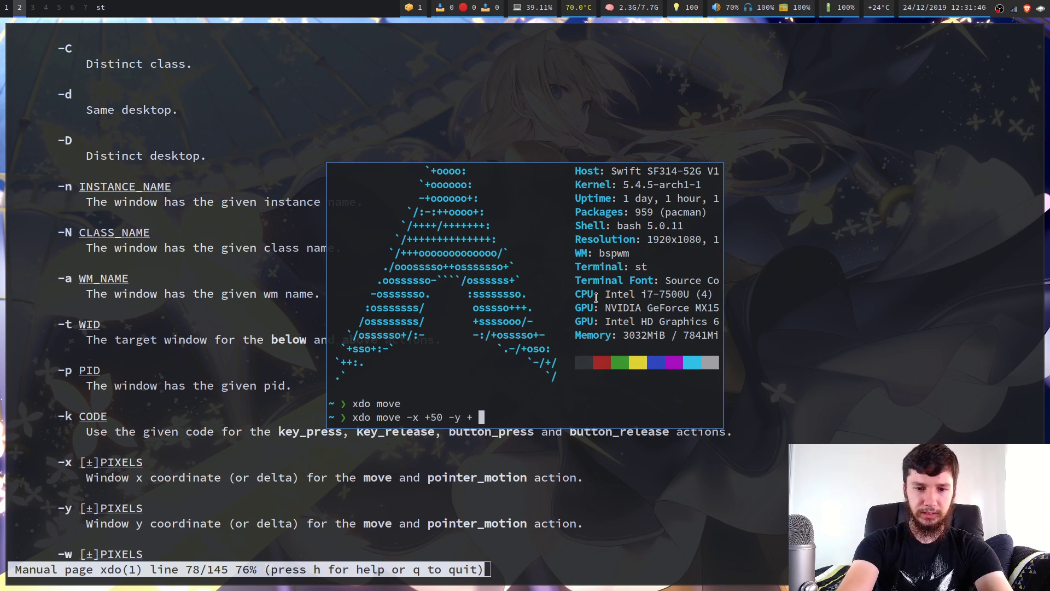
key(BackSpace)
text(50)
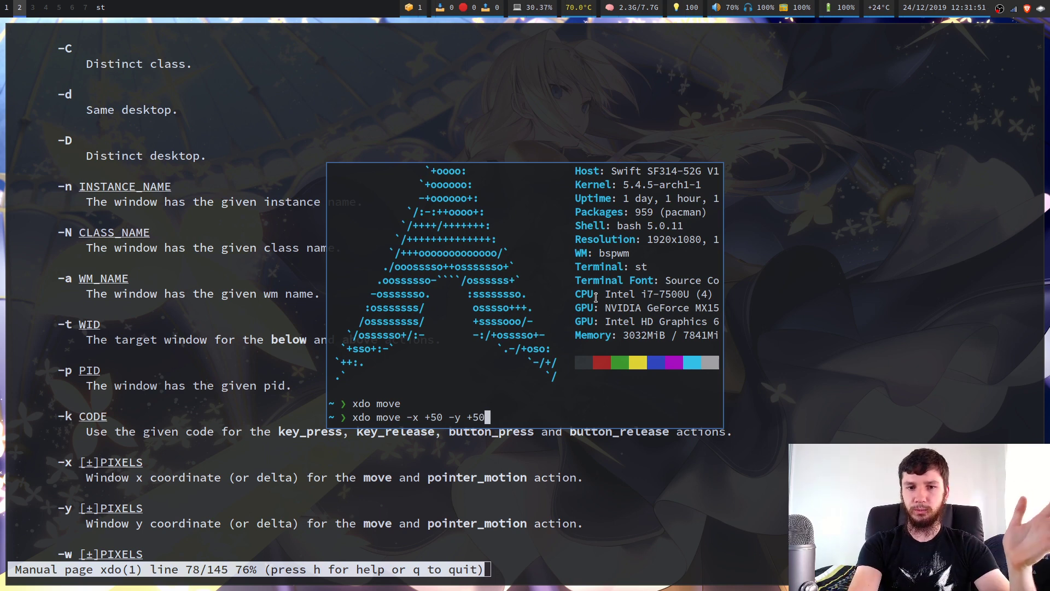
key(Return)
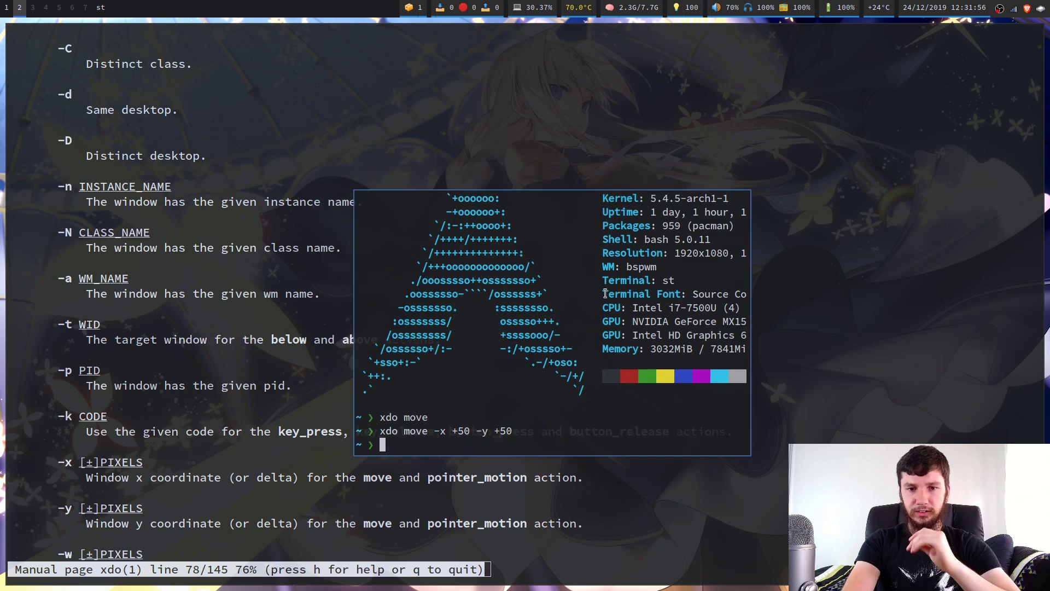
- Send the terminal down to y 850 by editing the previous move command
key(Up)
key(Left)
key(Left)
key(BackSpace)
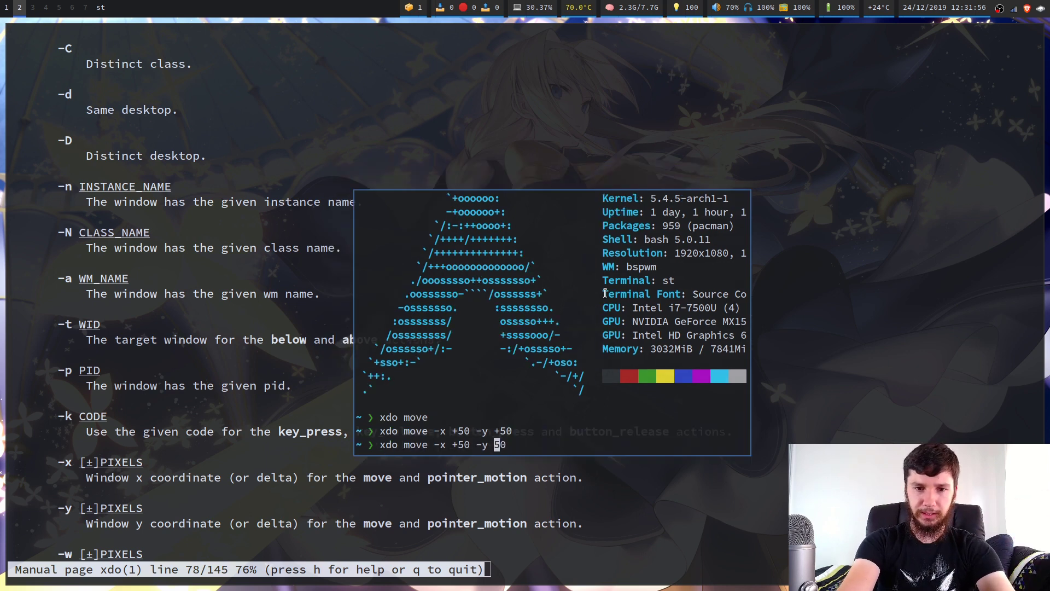
text(8)
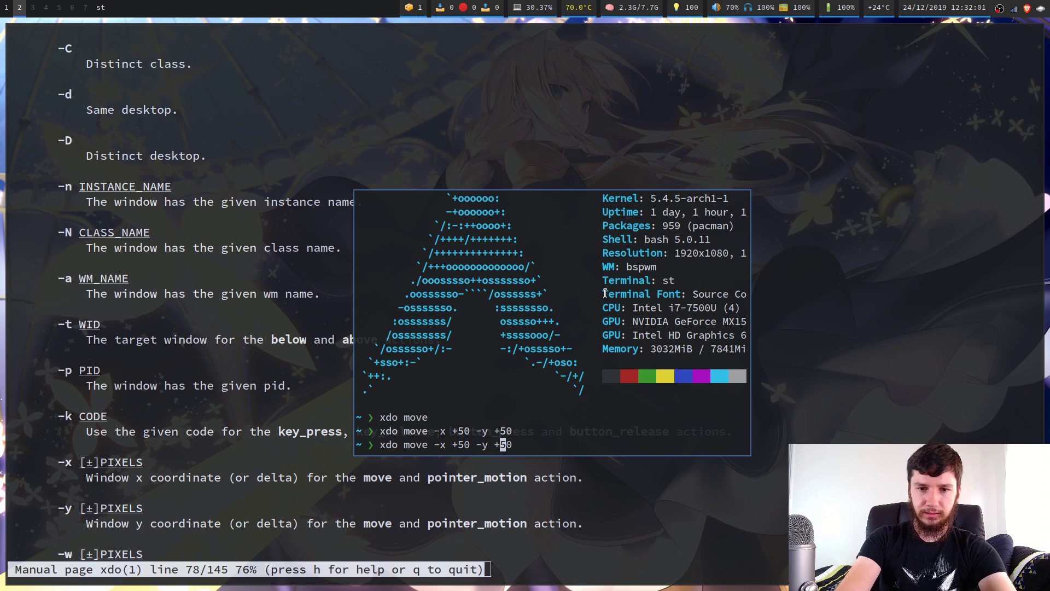
key(Return)
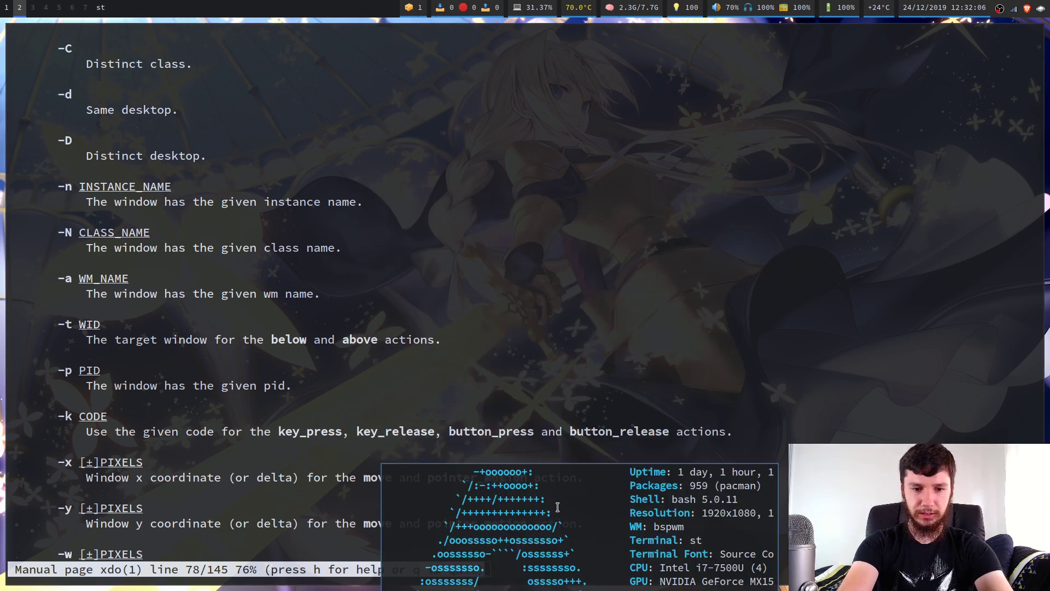
- Re-float the terminal, place it at 10,10 with xdo move -x 10 -y 10, then close it
key(super+t)
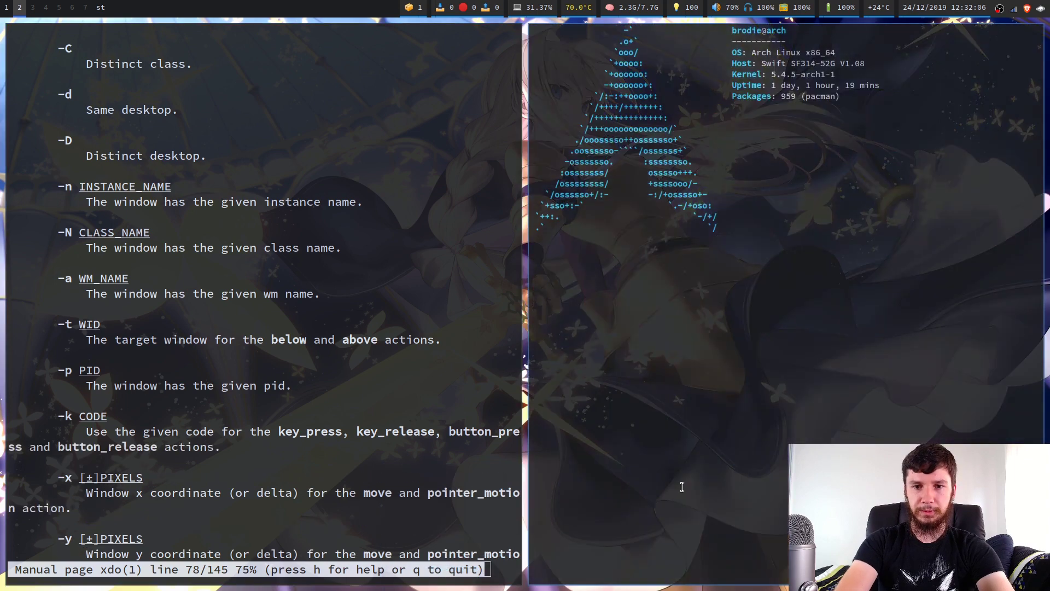
key(super+s)
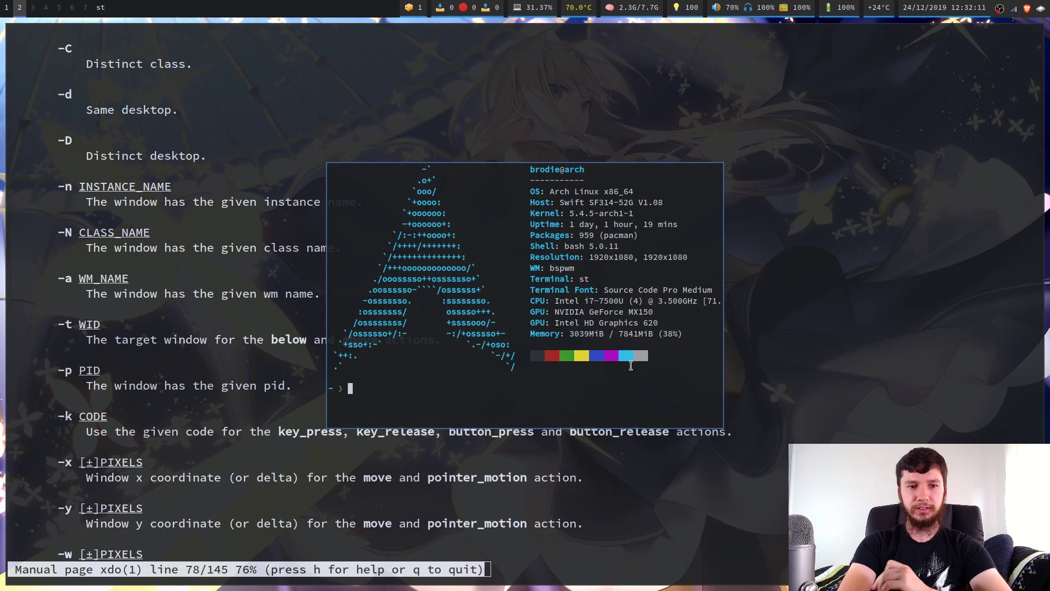
text(xdo)
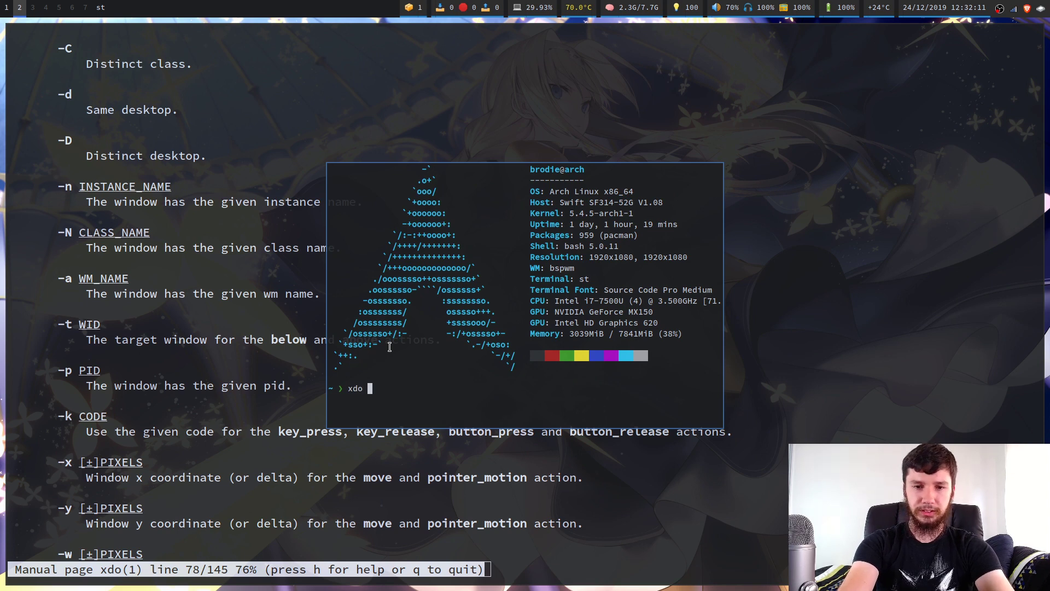
key(ctrl+shift+Page_Up)
text(move )
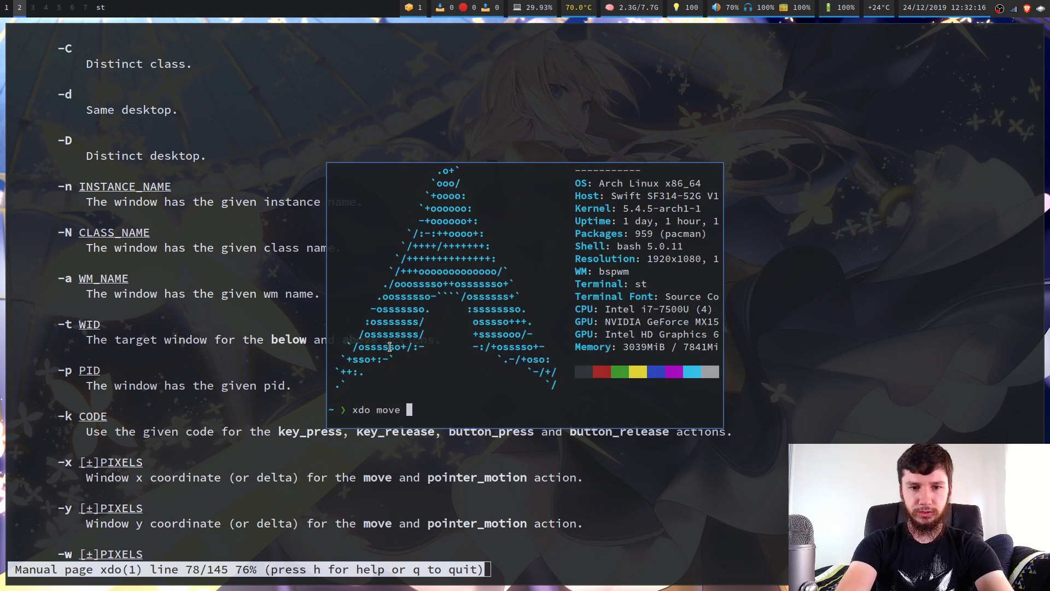
text(-x 10 -y 10)
key(Return)
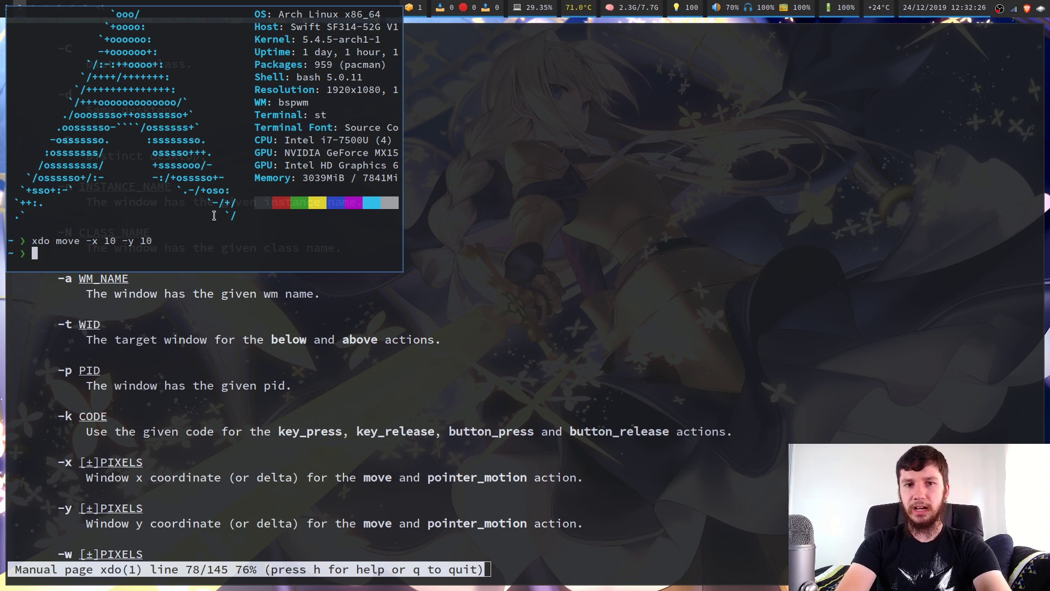
key(ctrl+d)
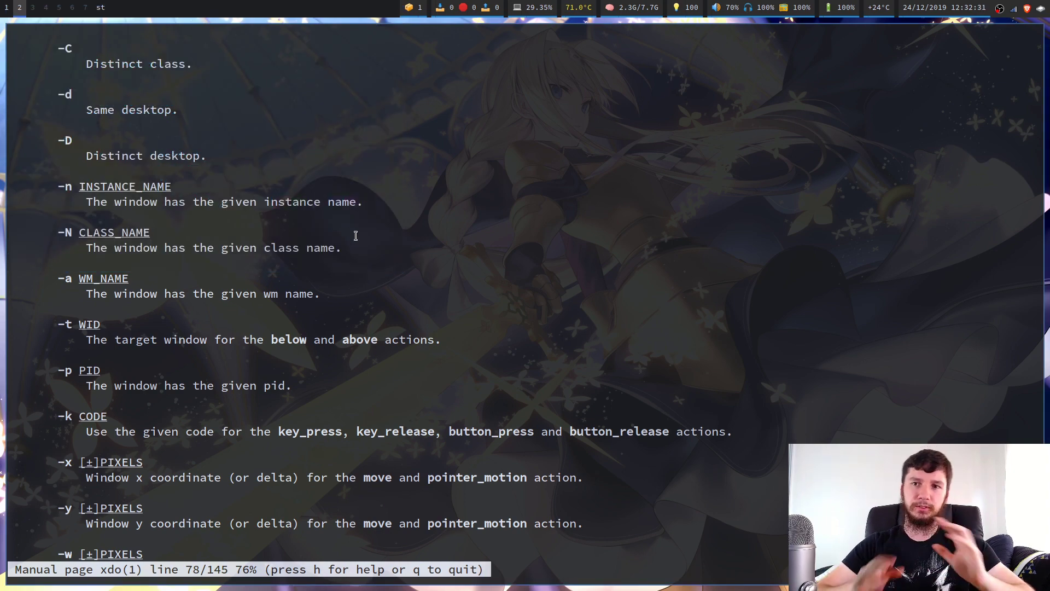
- Scroll the manual back up to the actions list and open a new floating terminal over it
scroll(356, 235, up, 10)
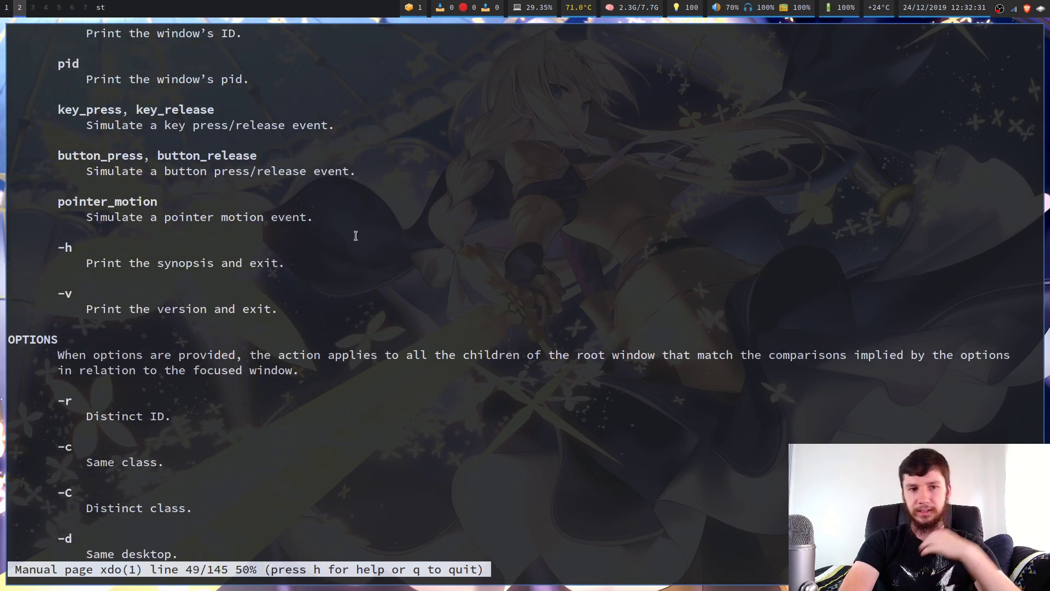
scroll(356, 236, up, 4)
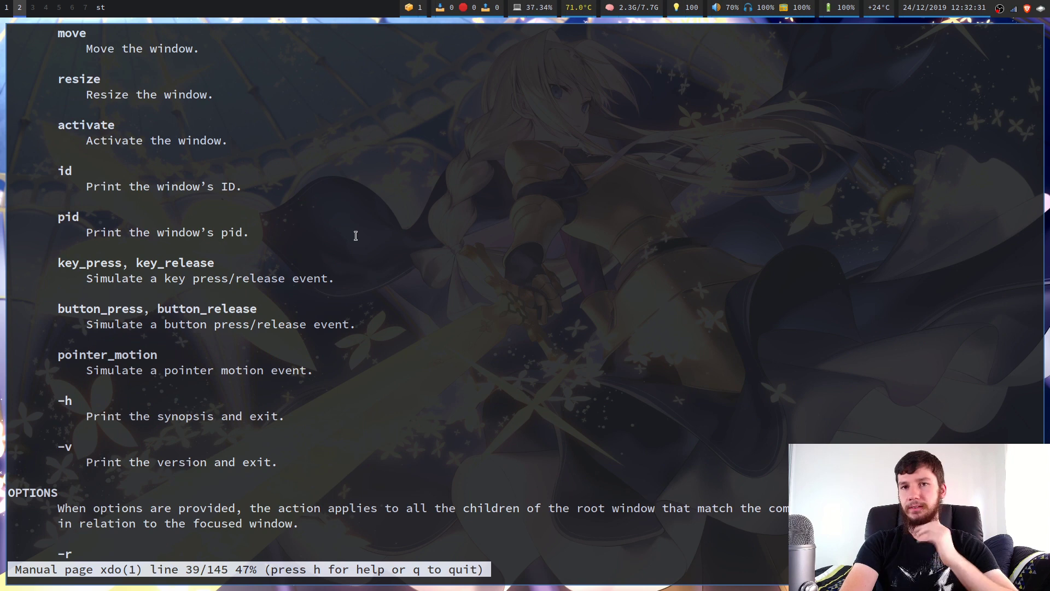
scroll(355, 236, up, 3)
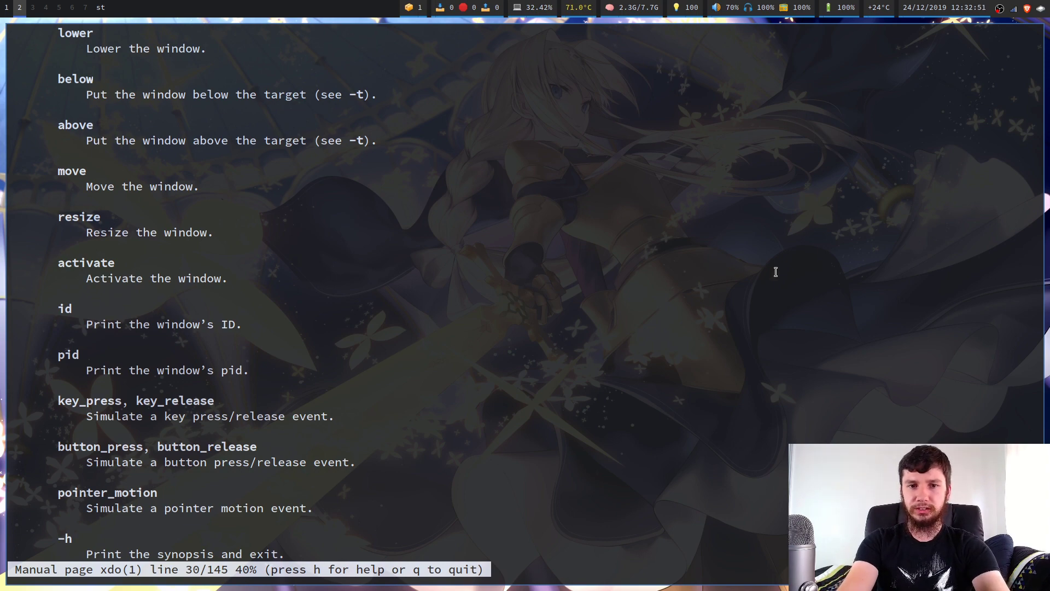
key(super+Return)
key(super+s)
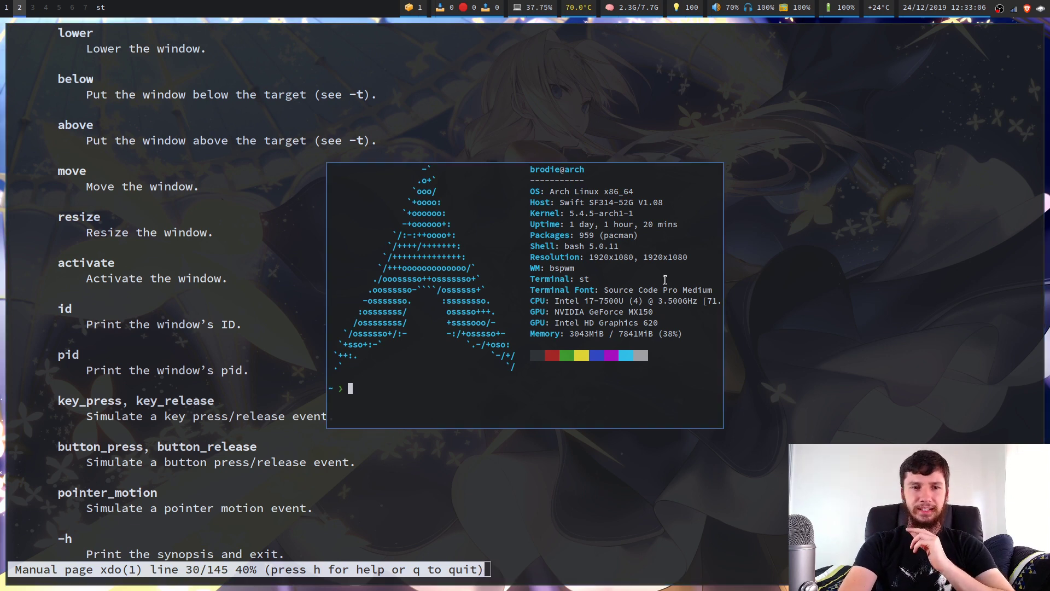
- Run xdo resize -w 100 -h 100 to shrink the floating terminal to 100×100 px
text(xdo resize)
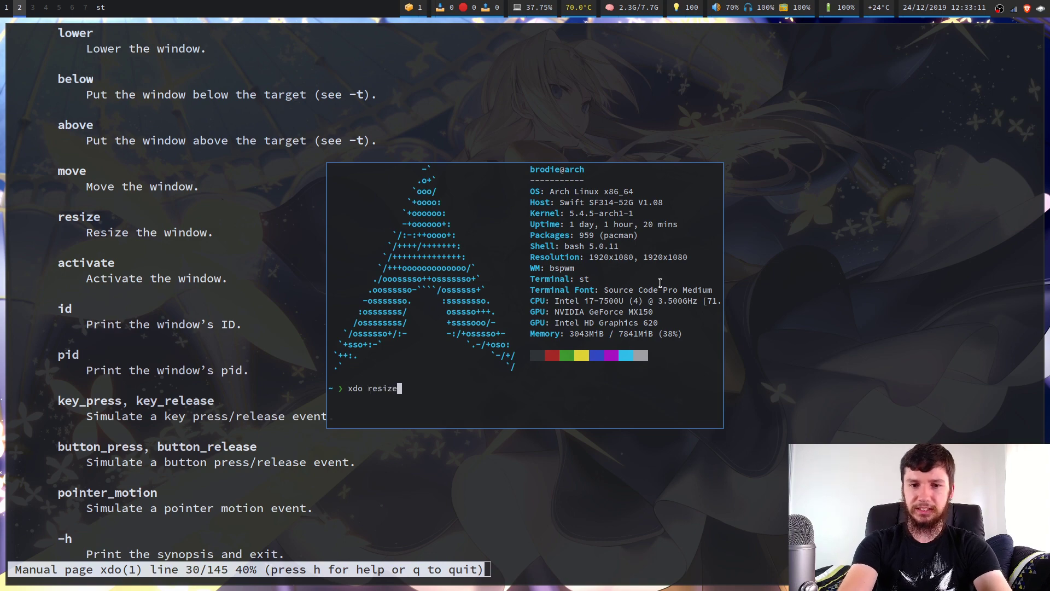
key(ctrl+shift+Page_Up)
key(ctrl+shift+Page_Up)
key(ctrl+shift+Page_Up)
scroll(837, 339, down, 13)
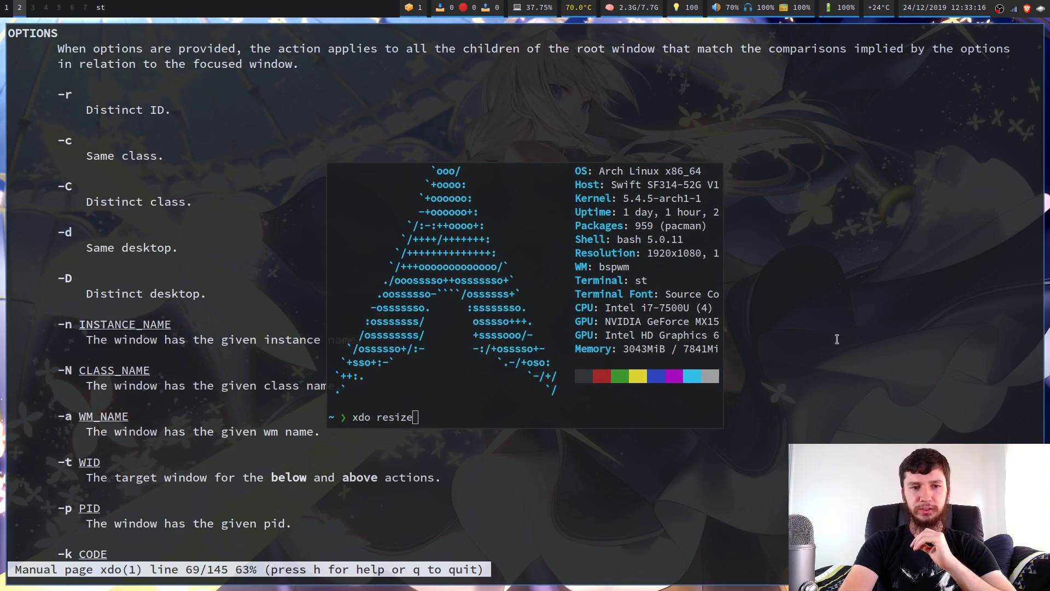
scroll(837, 340, down, 6)
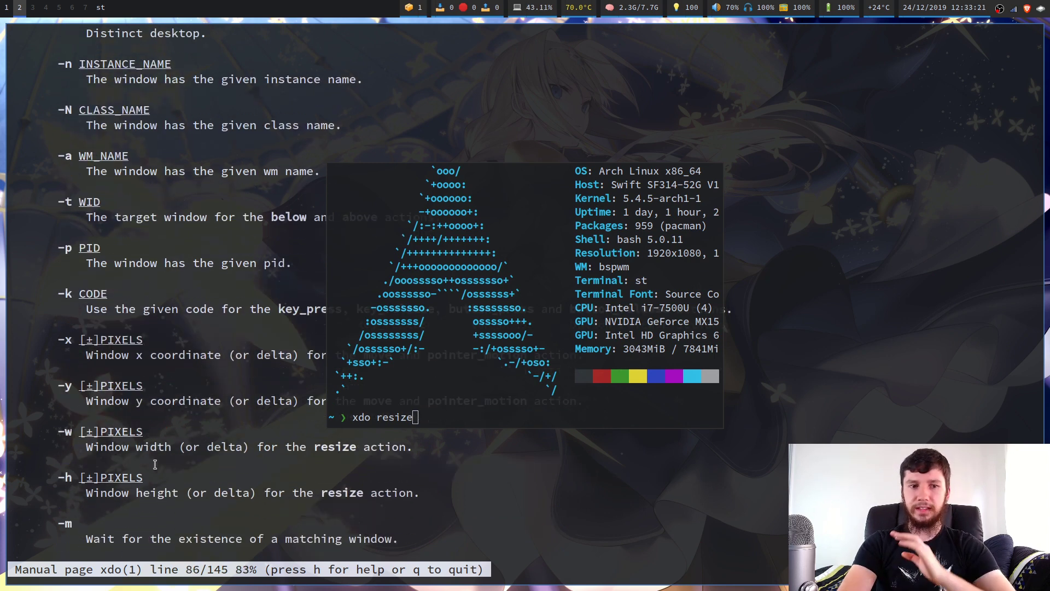
text(-)
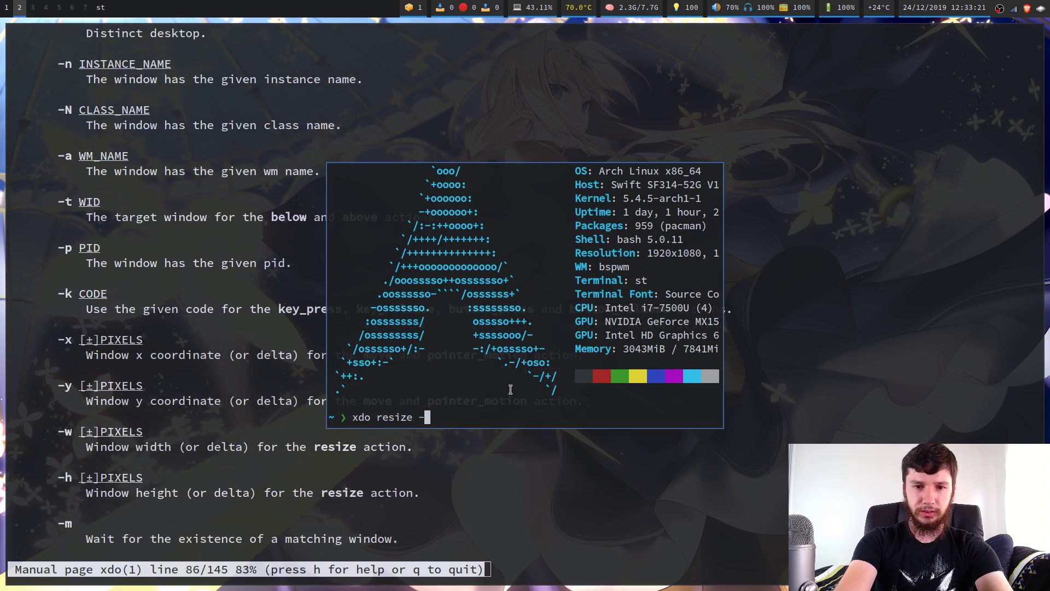
text(w )
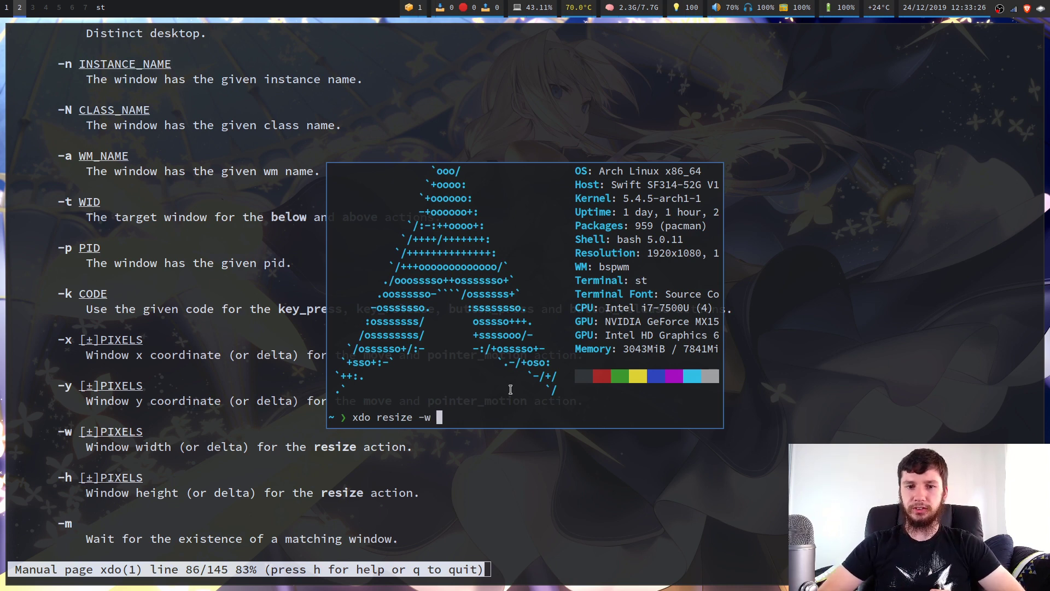
text(100 -h 100)
key(Return)
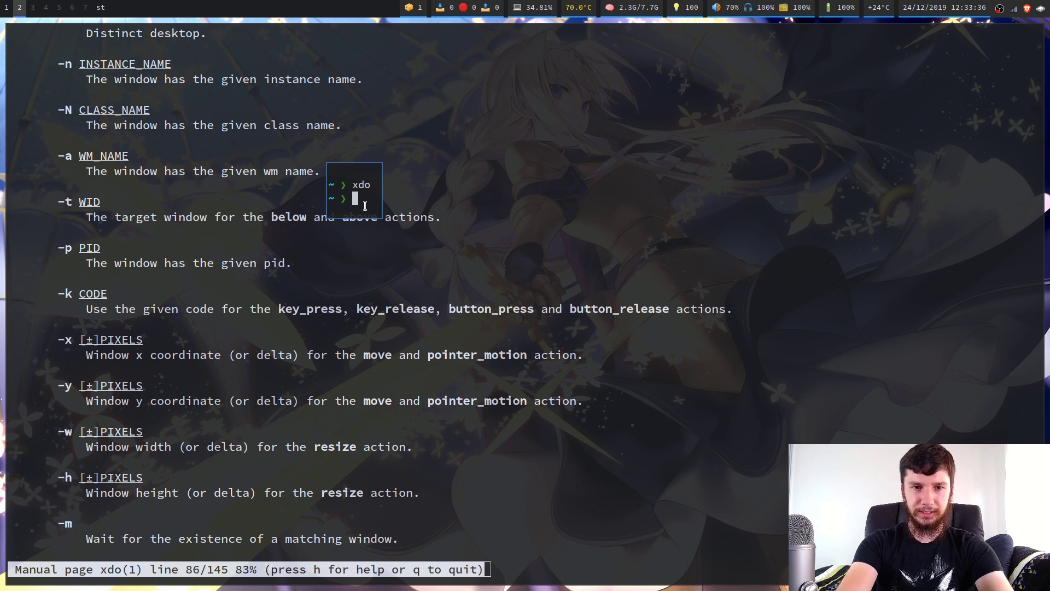
- Abandon the edited resize command and close the tiny terminal with xdo close
key(Up)
key(BackSpace)
key(BackSpace)
text(000)
key(Up)
key(Up)
key(Down)
key(Down)
key(ctrl+u)
key(ctrl+c)
text(se)
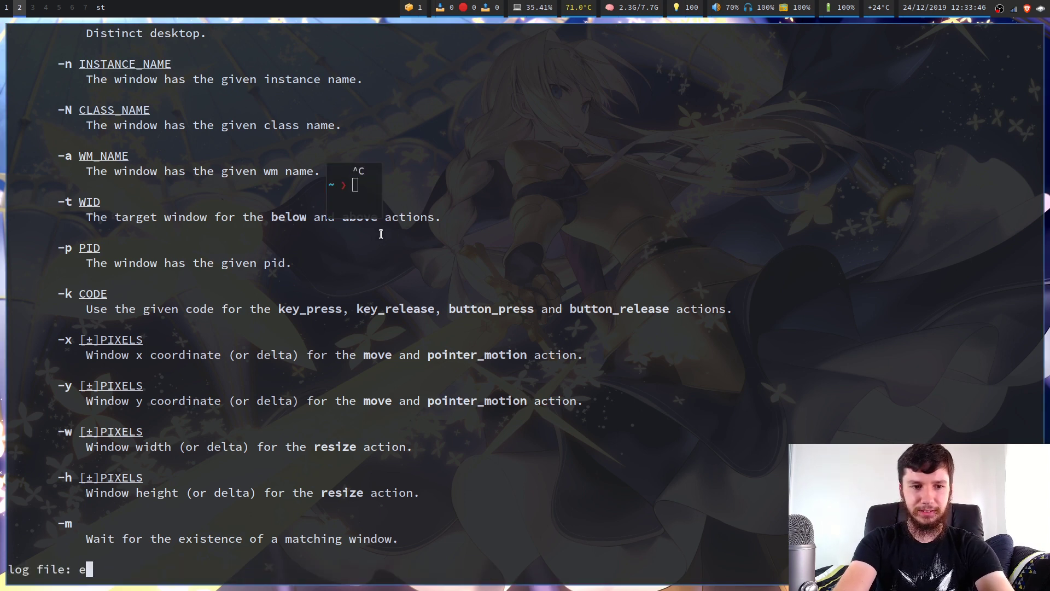
mouse_move(338, 184)
text(xdo close)
key(super+j)
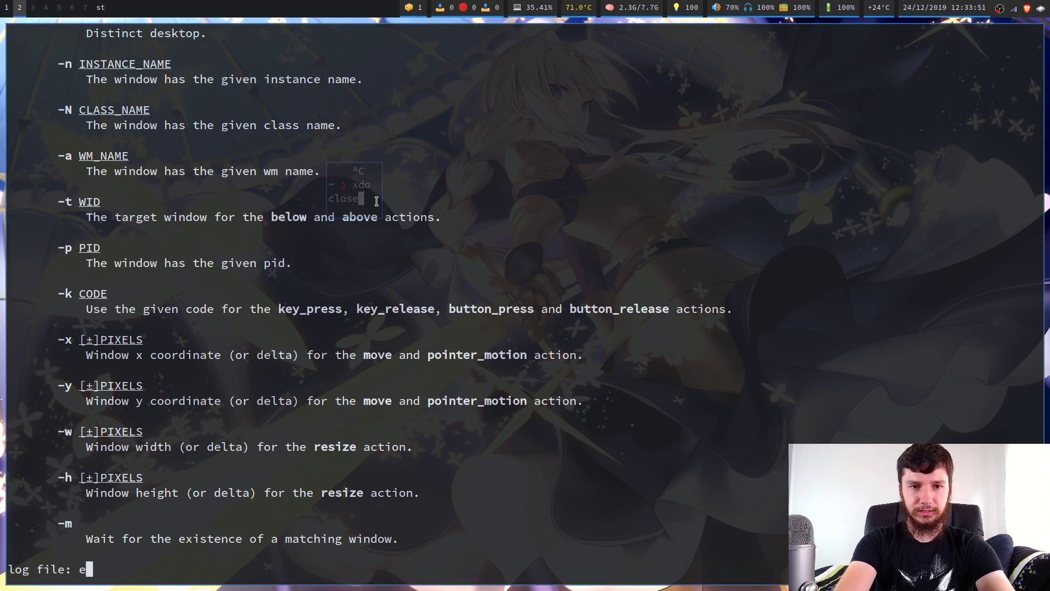
key(Return)
- Open a new centred floating terminal with enlarged text
key(super+Return)
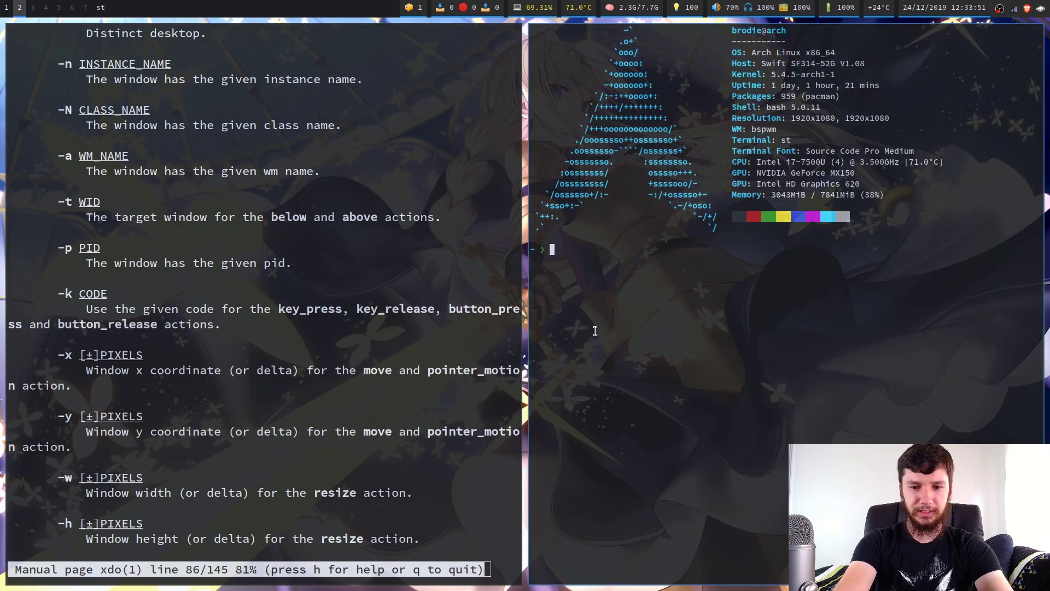
key(super+s)
key(ctrl+shift+Page_Up)
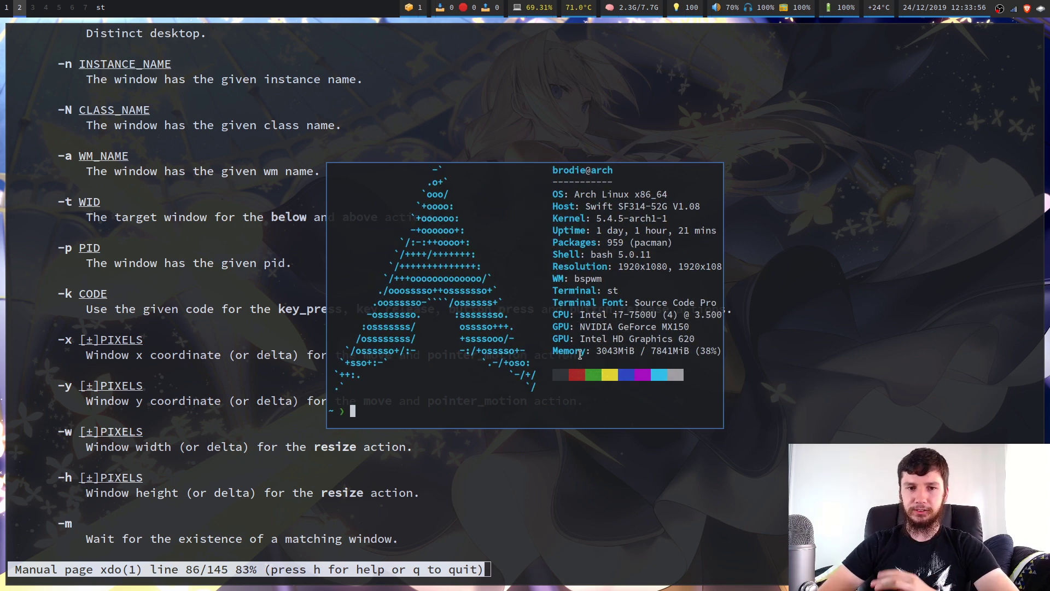
- Resize the floating terminal with xdo resize -w +20 -h -50, then close it
text(xdo )
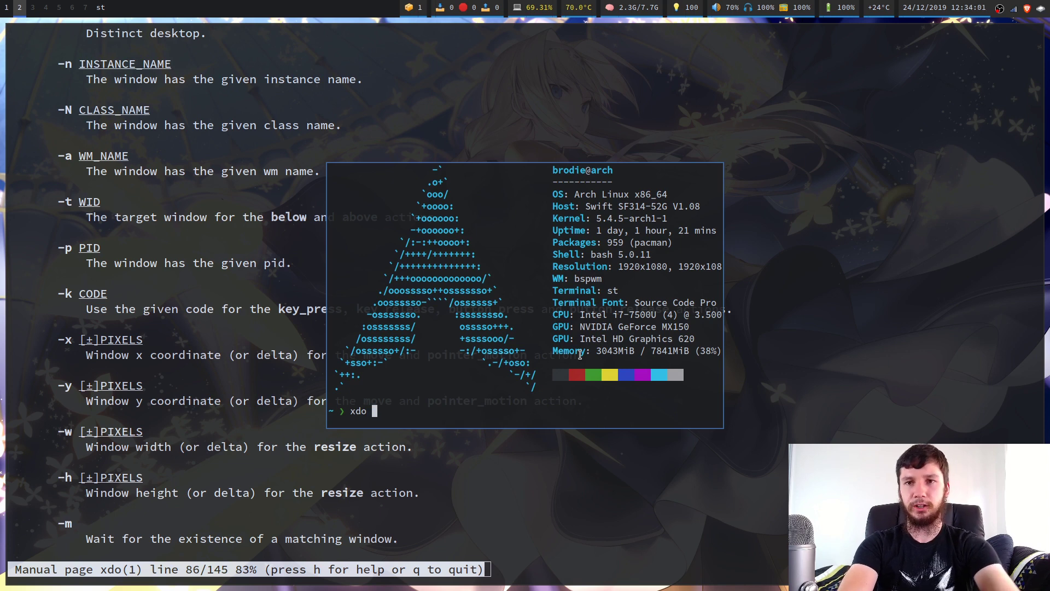
text(reize)
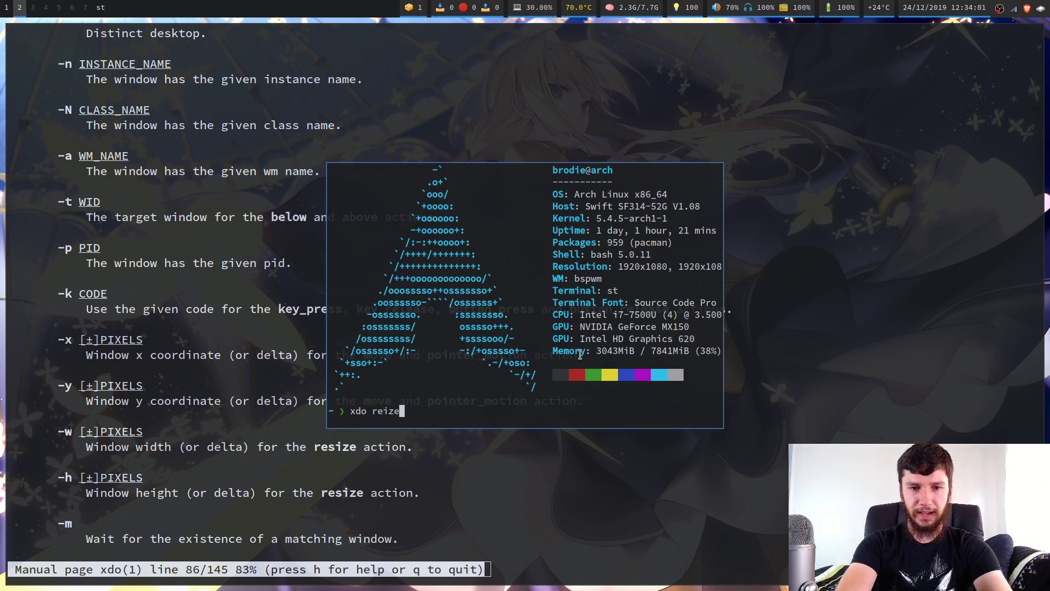
key(BackSpace)
key(BackSpace)
text(siz)
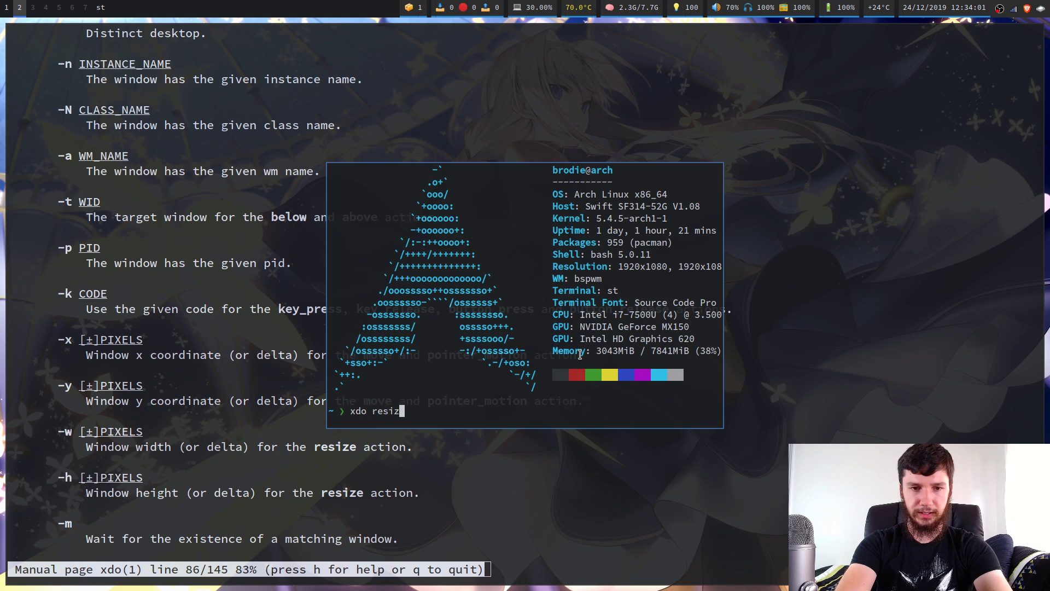
text(e -w +)
key(BackSpace)
text(20 )
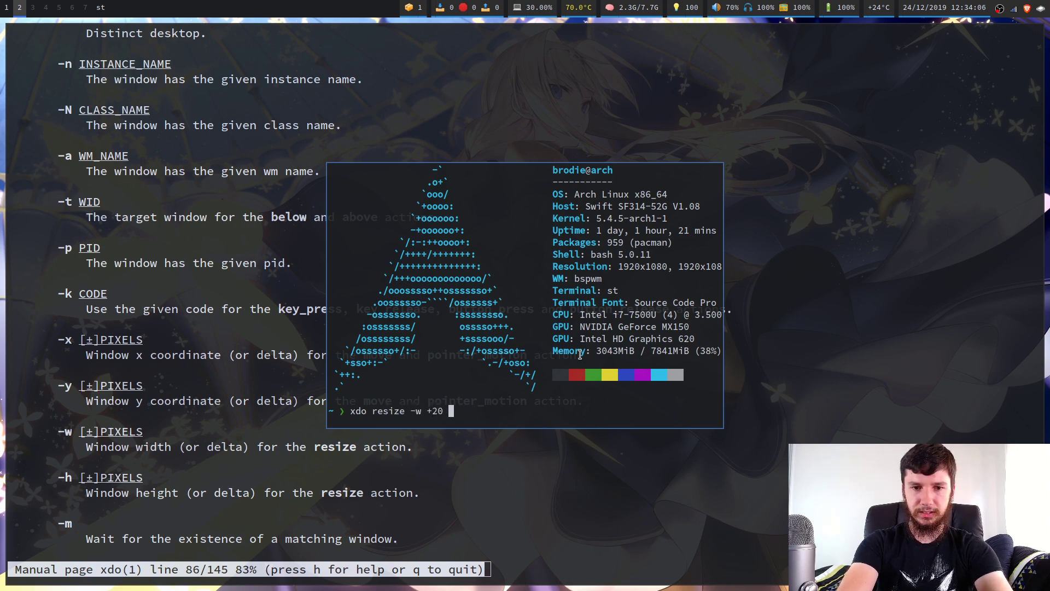
text(-h -50)
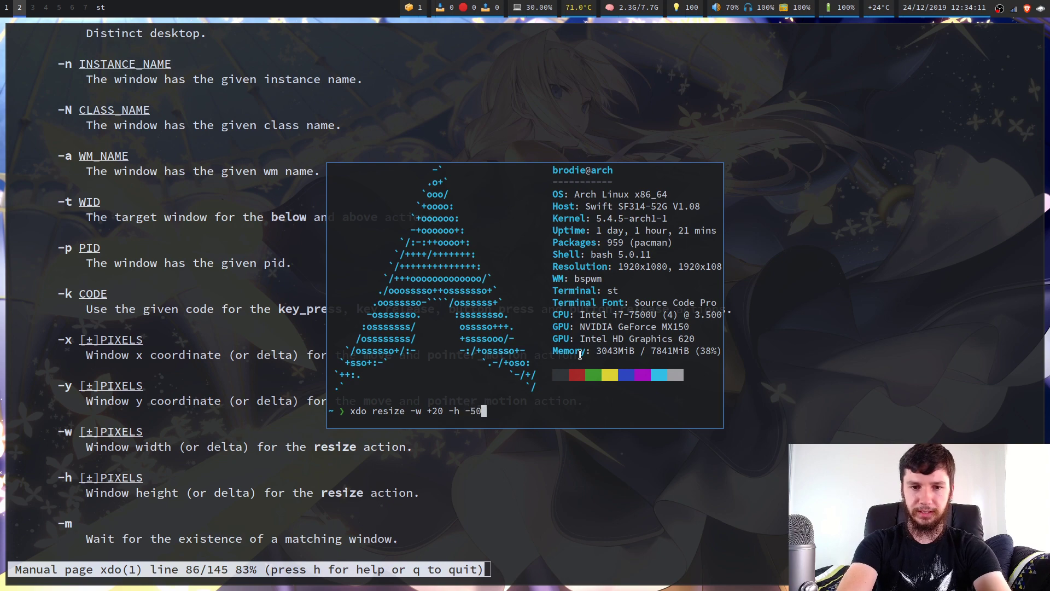
key(Return)
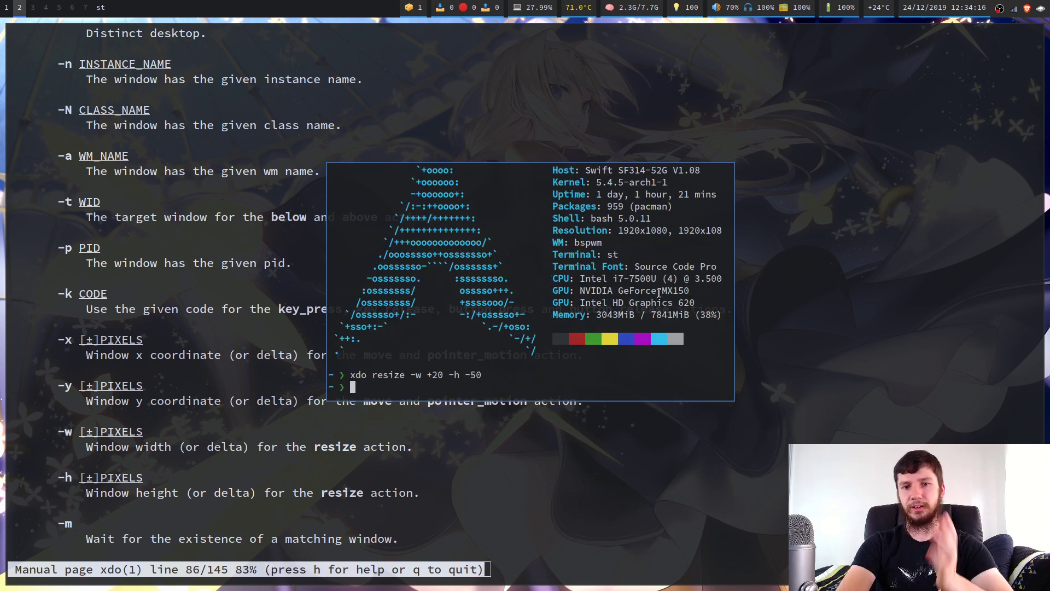
key(ctrl+d)
- Open a new tiled terminal beside the man page and enlarge its font twice
scroll(651, 290, up, 15)
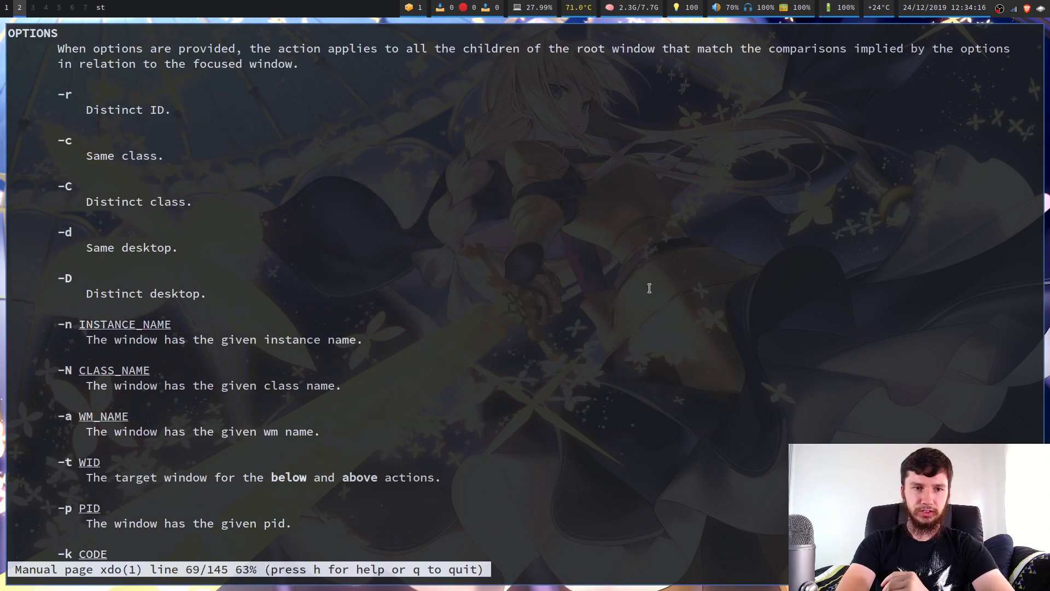
scroll(650, 288, up, 6)
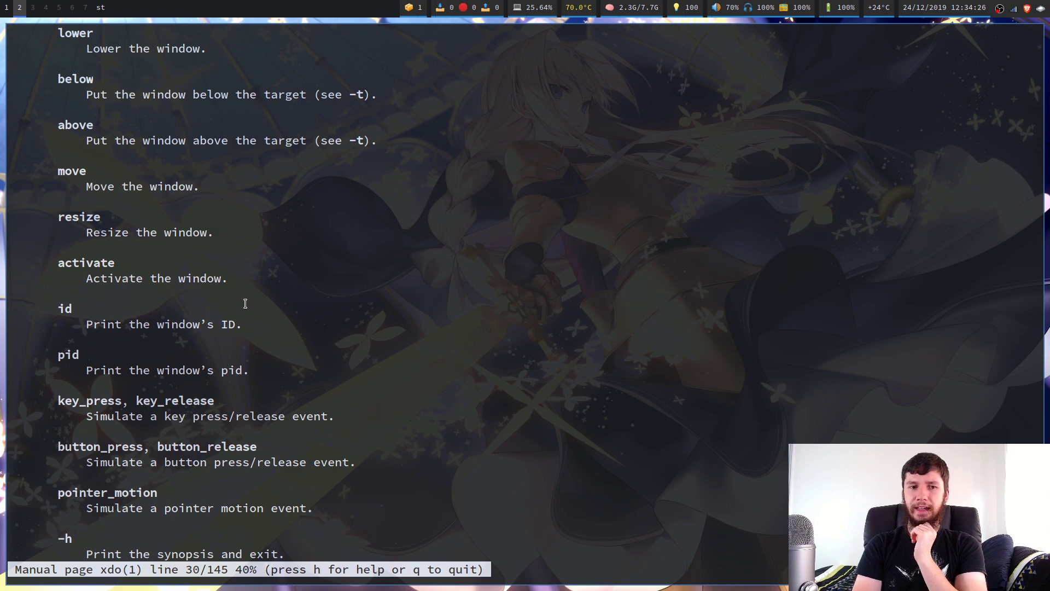
key(super+Return)
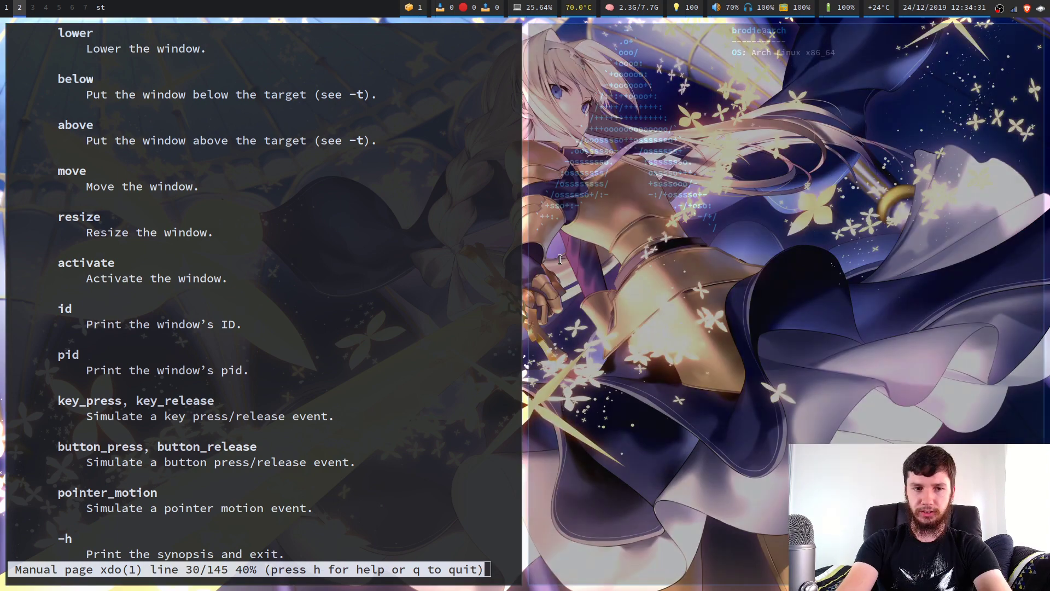
key(ctrl+shift+Page_Up)
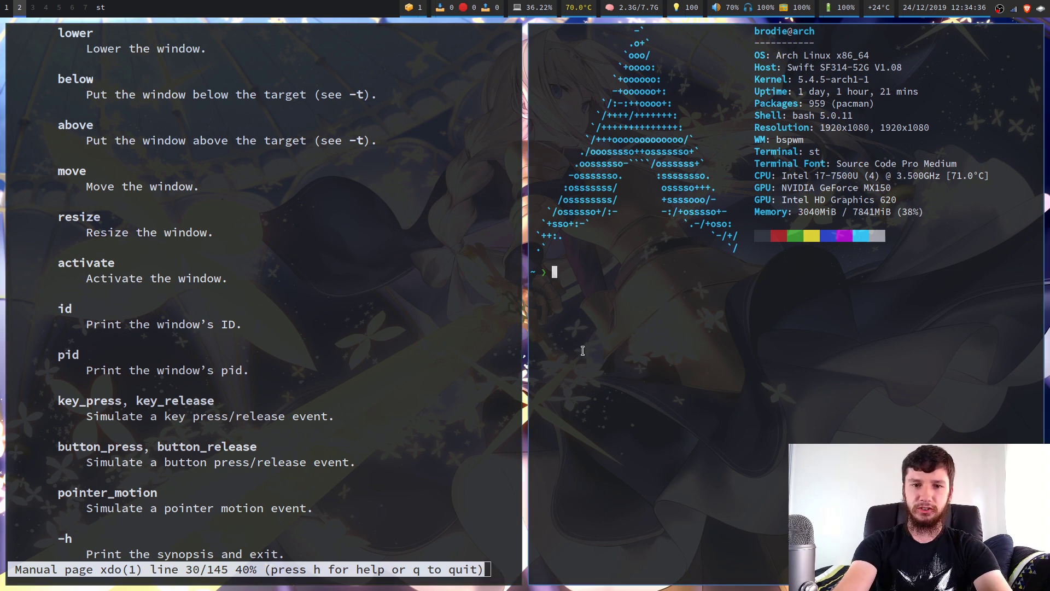
key(ctrl+shift+Page_Up)
- Run 'xdo id' and 'xdo pid' for this terminal, then list all st PIDs with 'pidof st'
text(xdo id)
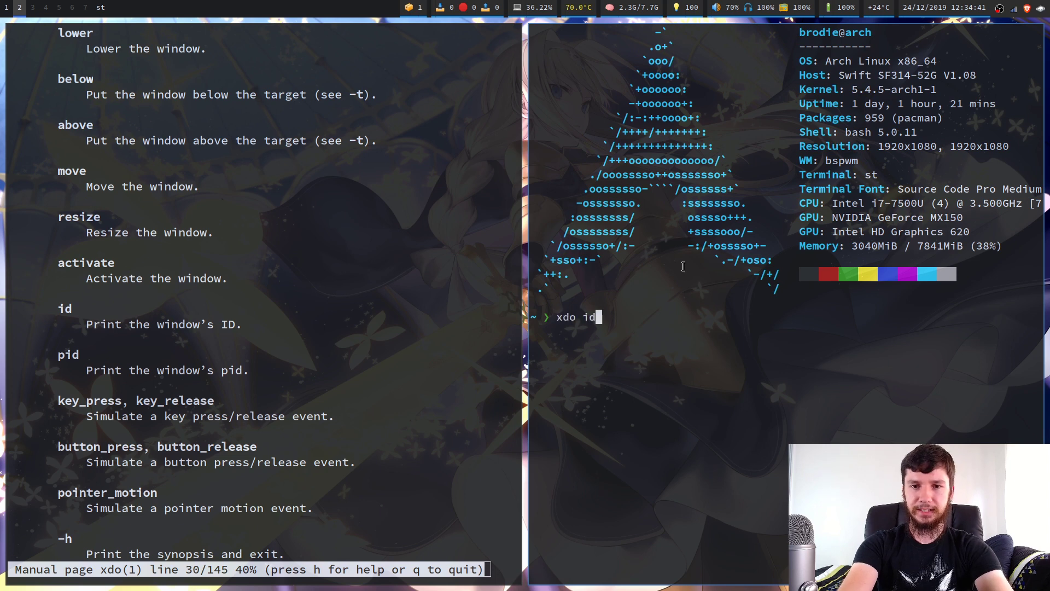
key(Return)
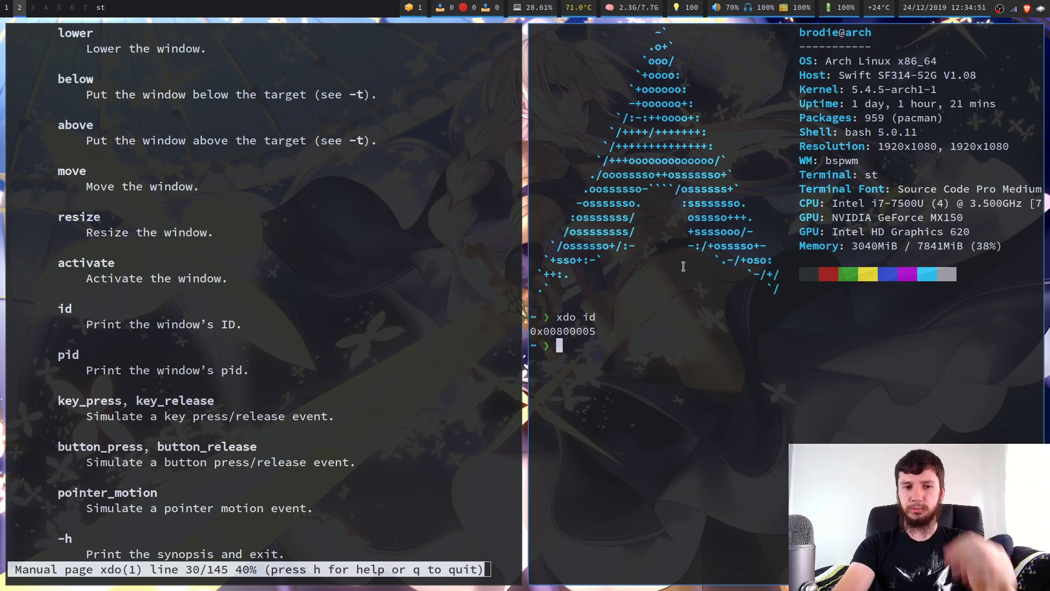
key(Up)
key(BackSpace)
key(BackSpace)
text(pid)
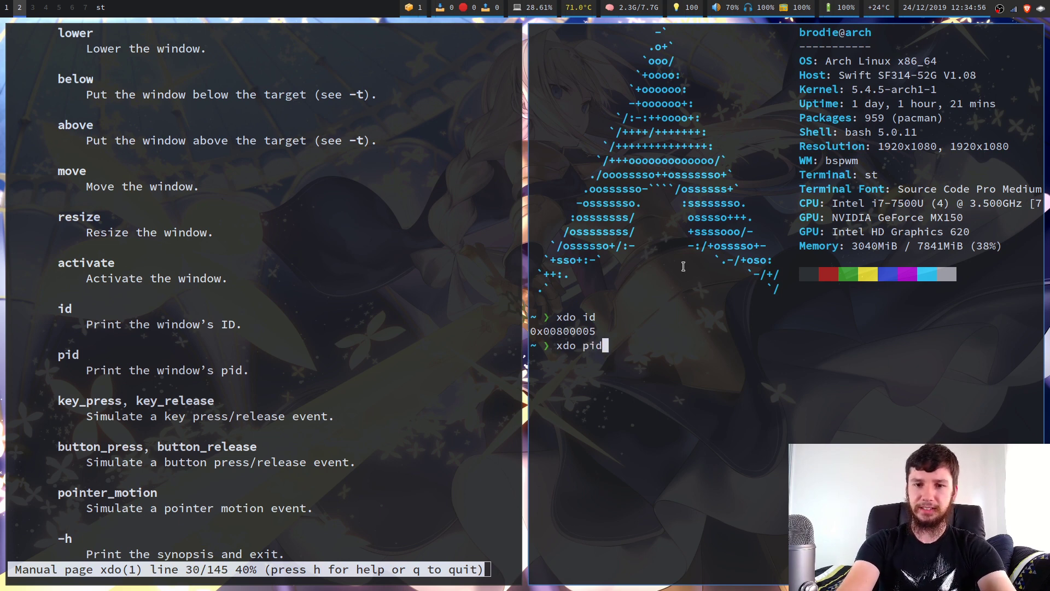
key(Return)
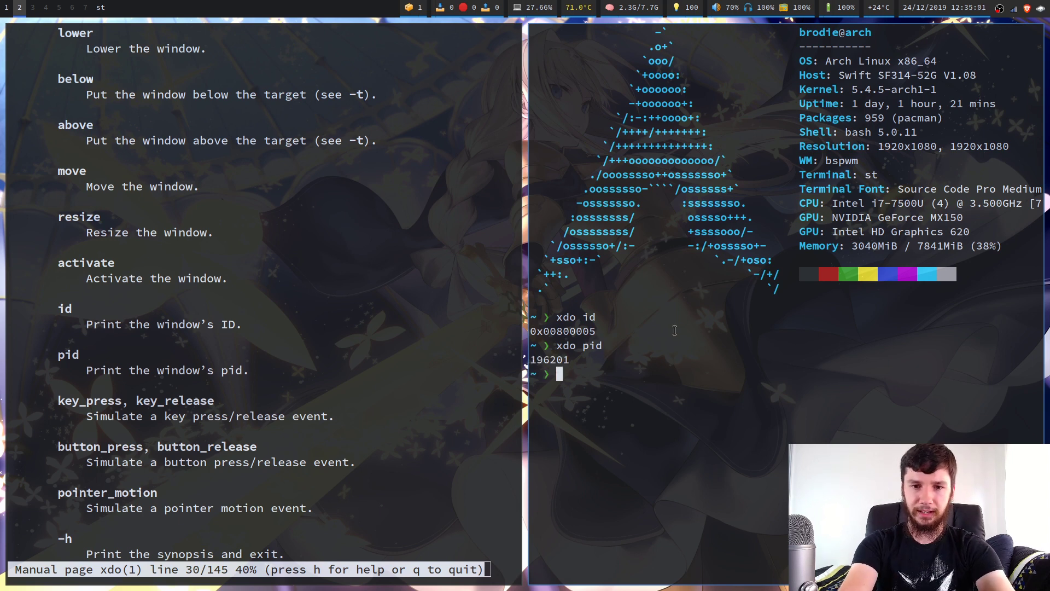
text(pidof )
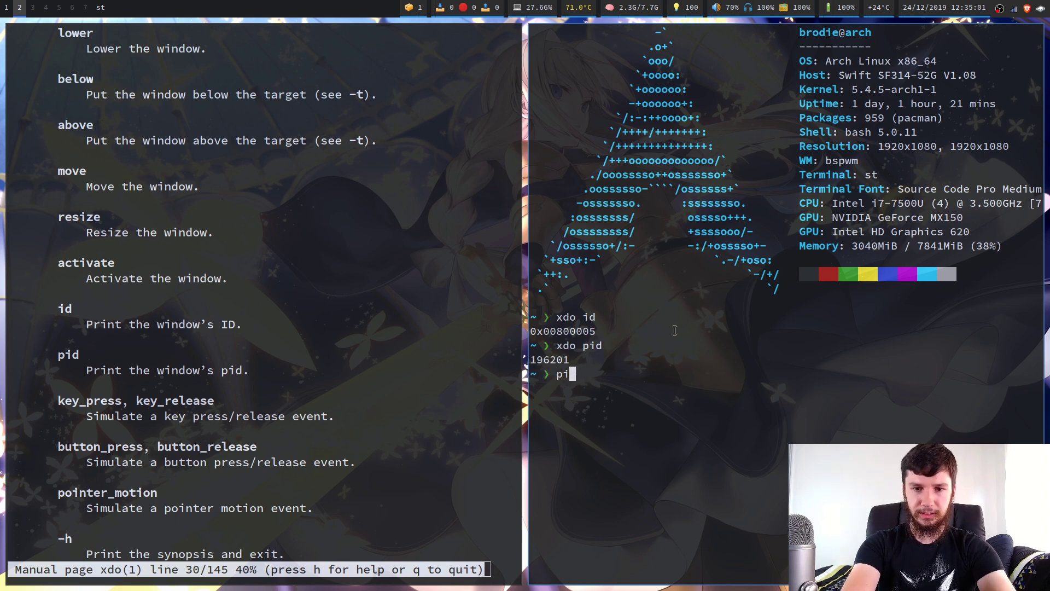
text(st)
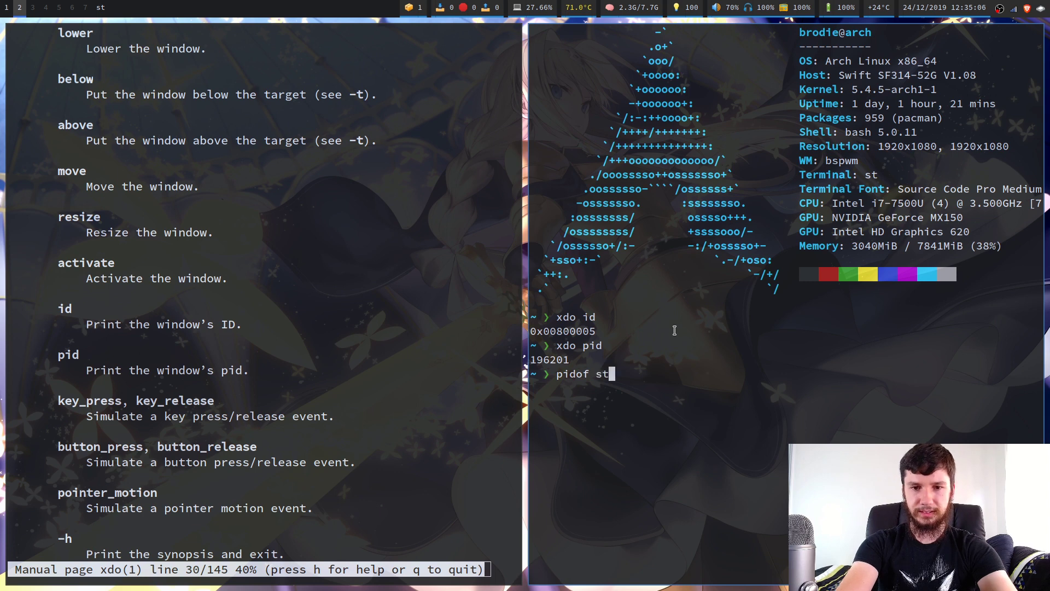
key(Return)
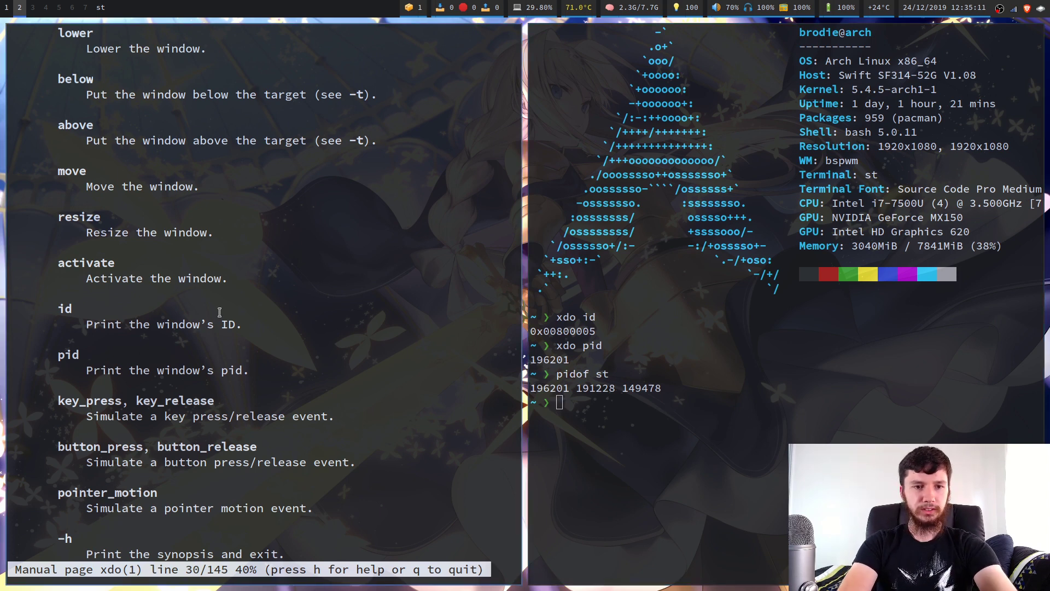
- Close the side terminal and scroll the manual to EXAMPLES like 'xdo close -c' and 'xdo hide -dr'
scroll(249, 317, down, 6)
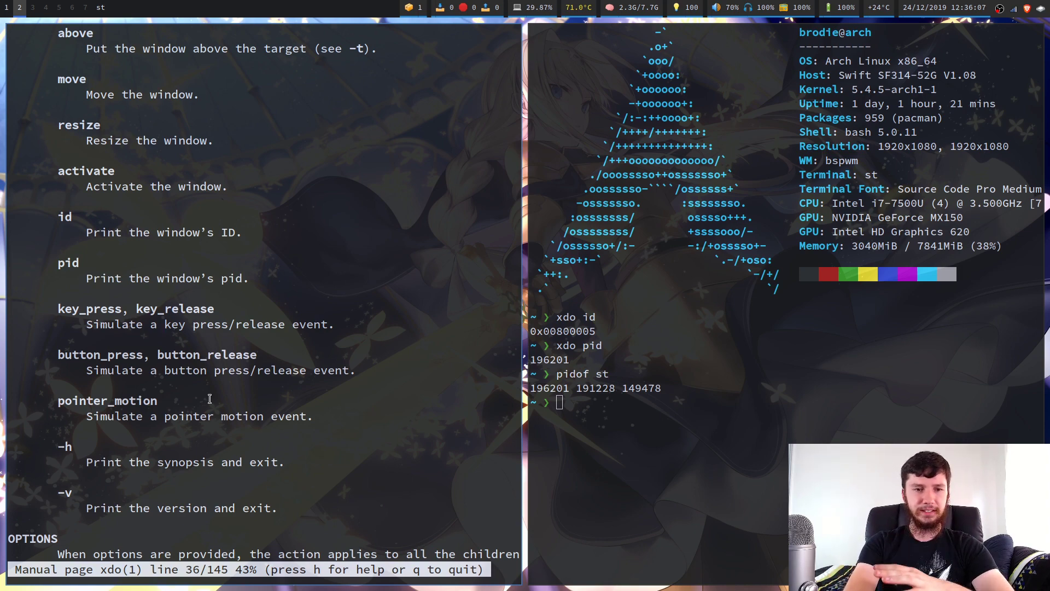
scroll(211, 333, down, 4)
scroll(211, 400, down, 20)
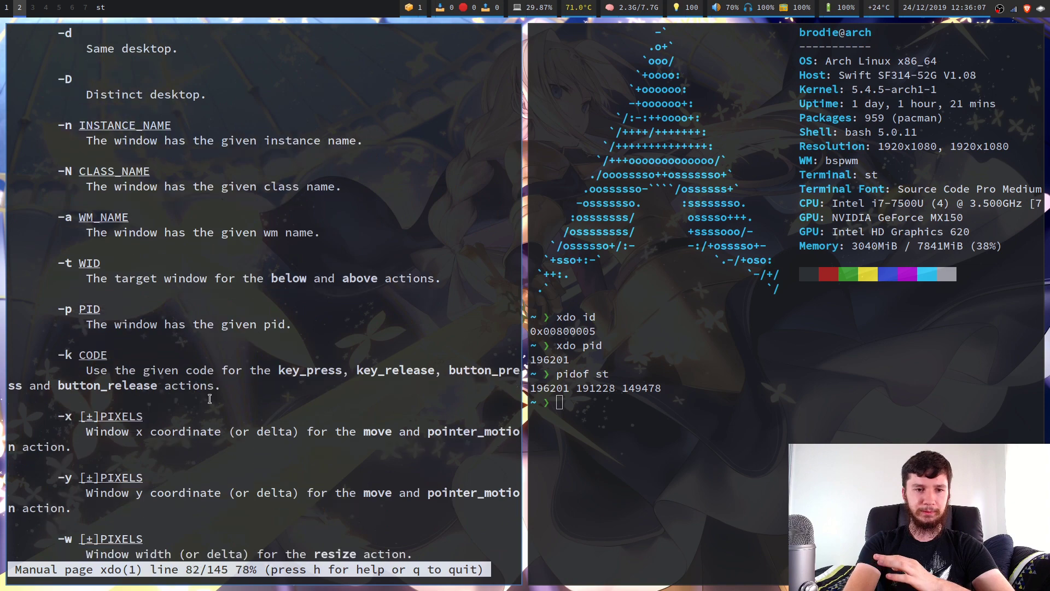
key(super+w)
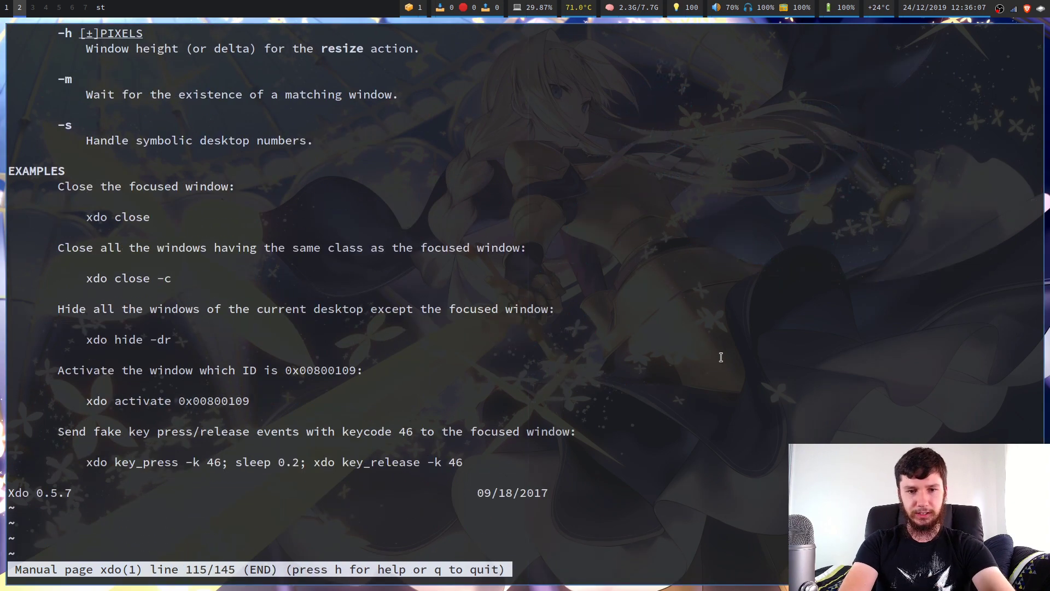
scroll(690, 314, down, 5)
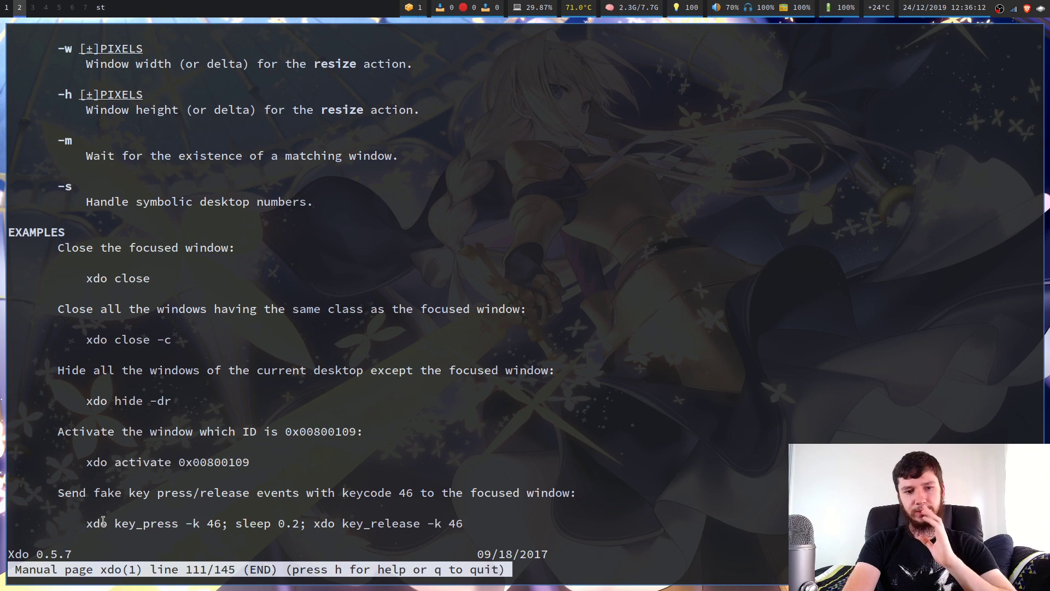
scroll(207, 505, up, 7)
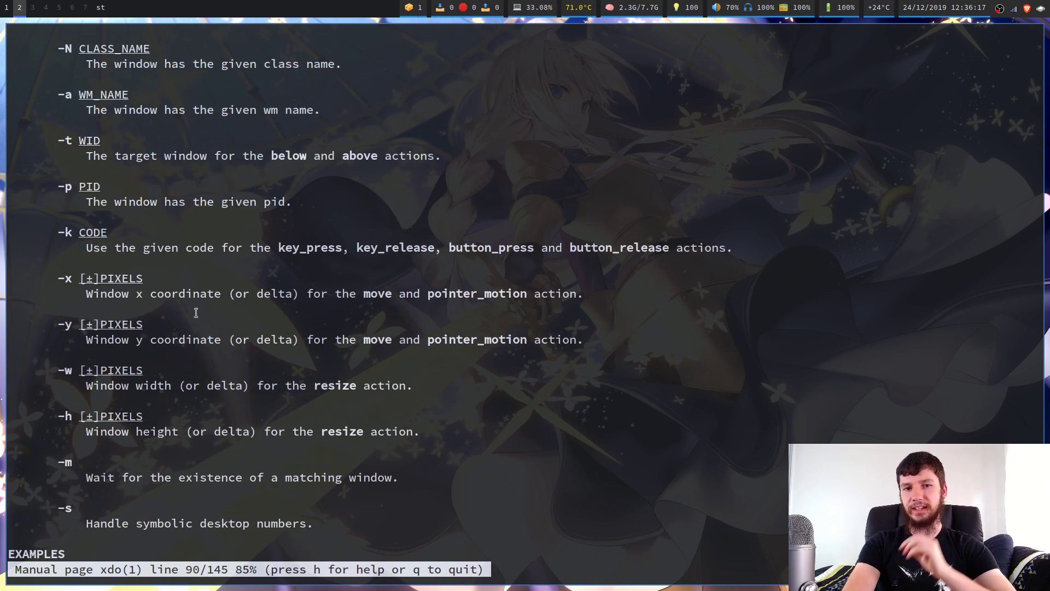
scroll(366, 241, down, 7)
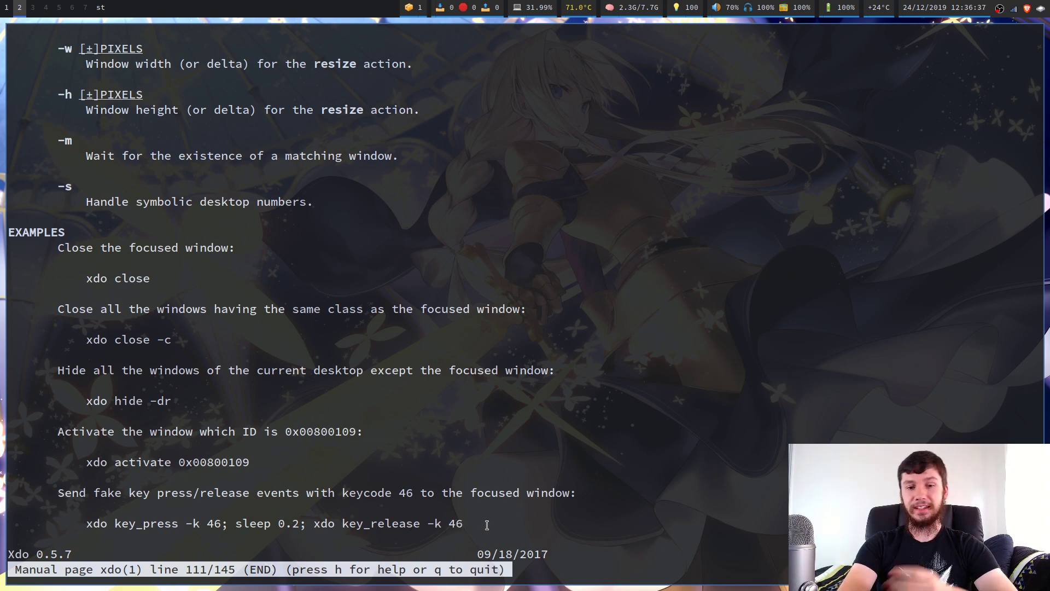
- In a new side terminal with a larger font, run 'xdo key_press -k 46', then close it
key(super+Return)
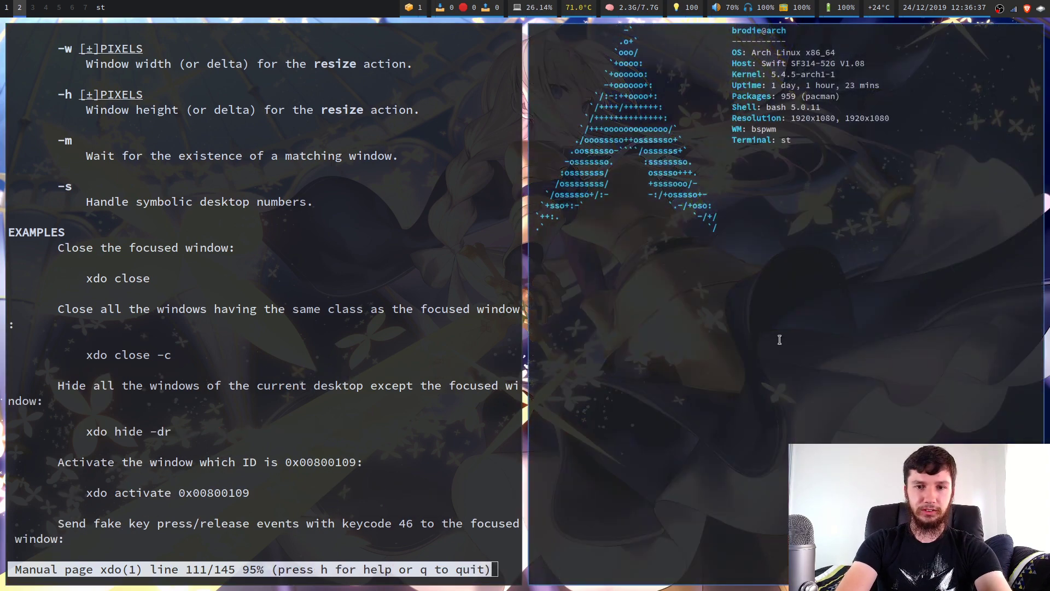
text(xdo )
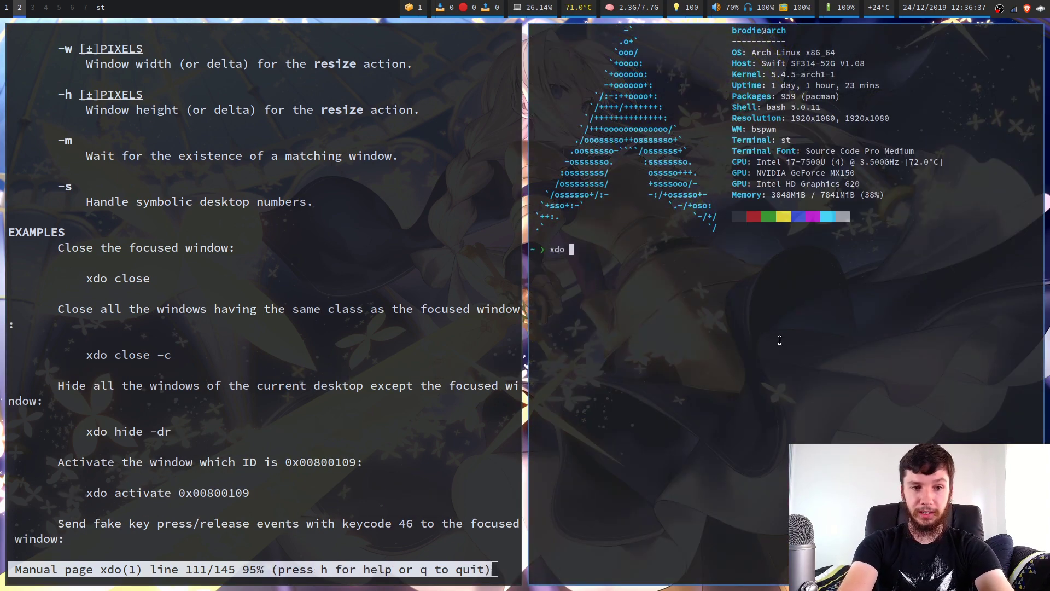
text(key)
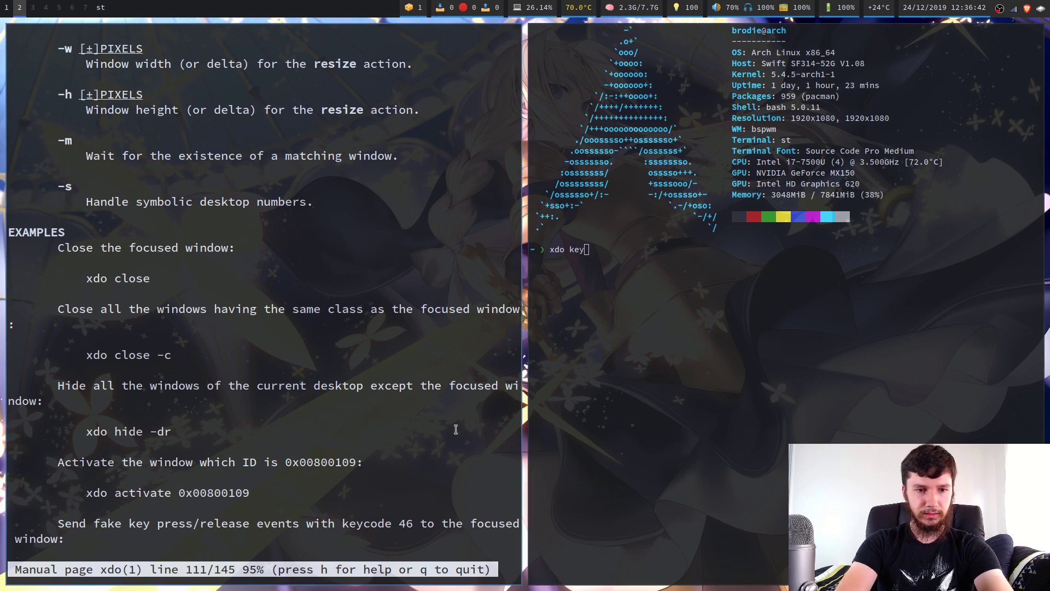
scroll(217, 420, down, 4)
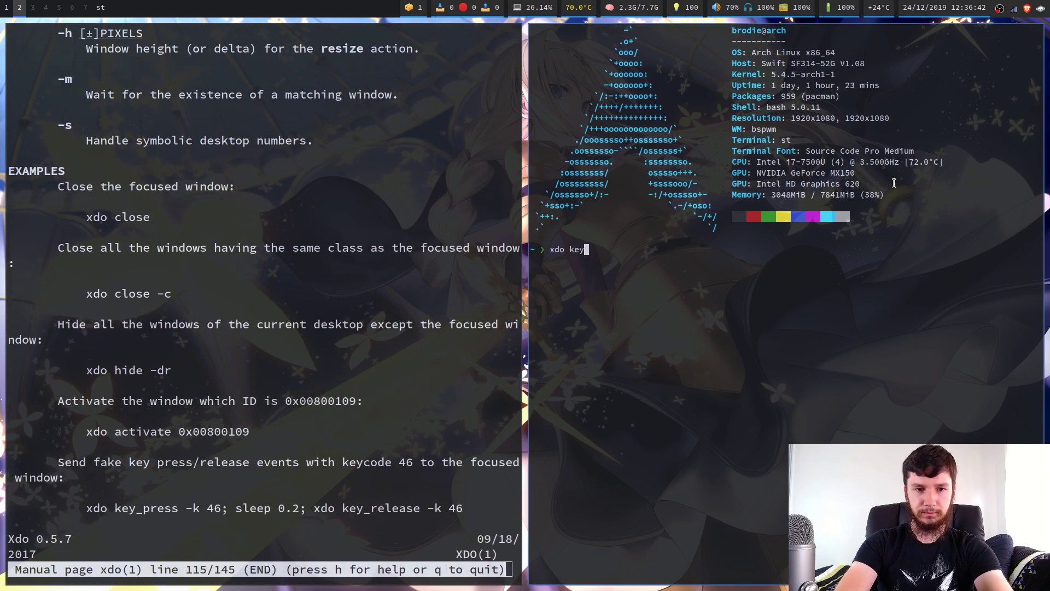
text(_press )
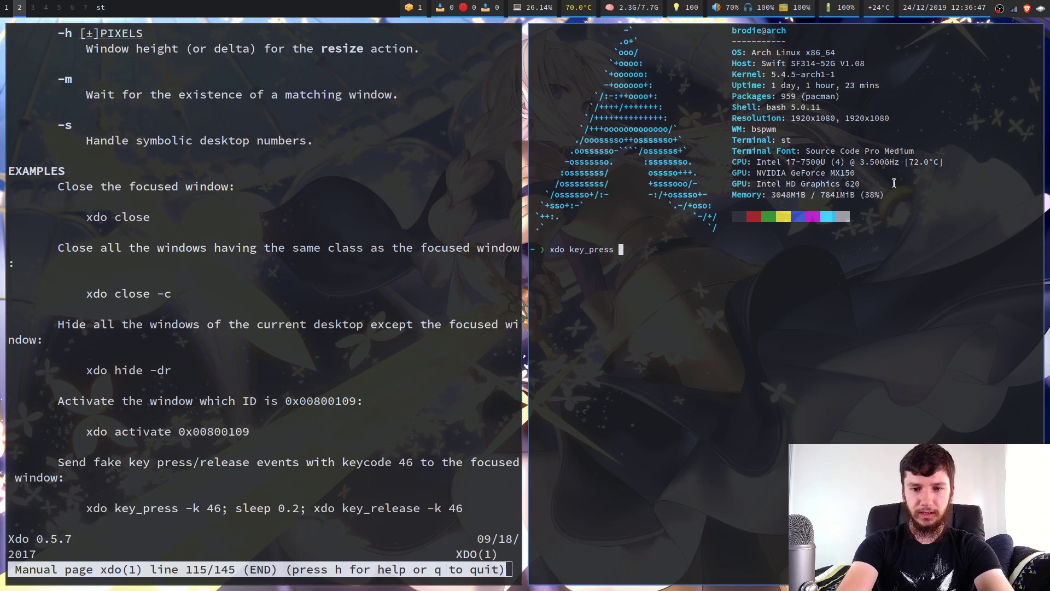
text(-k 46)
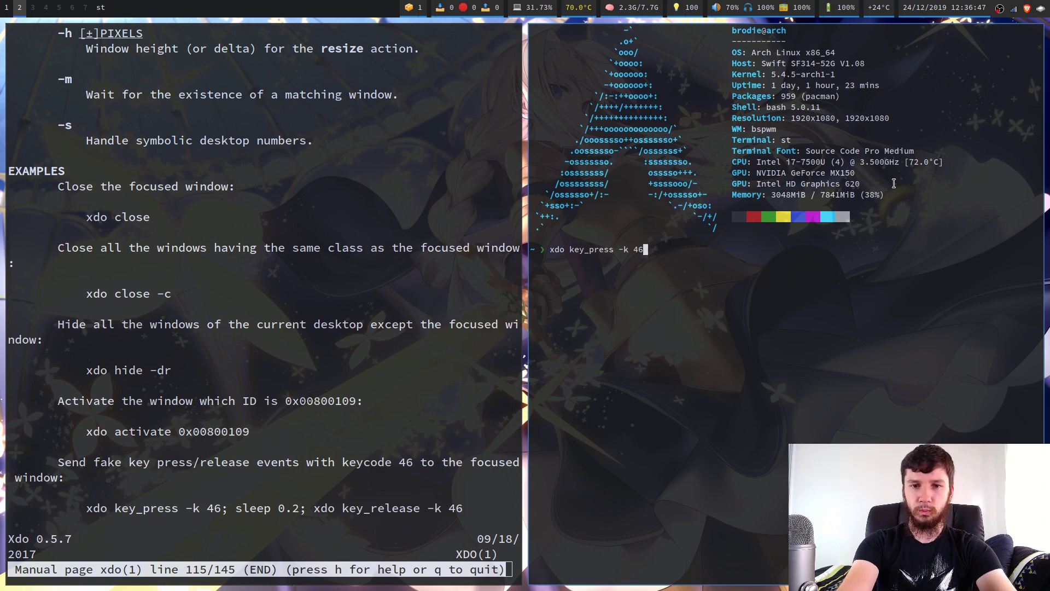
key(ctrl+shift+Page_Up)
key(ctrl+shift+Page_Up)
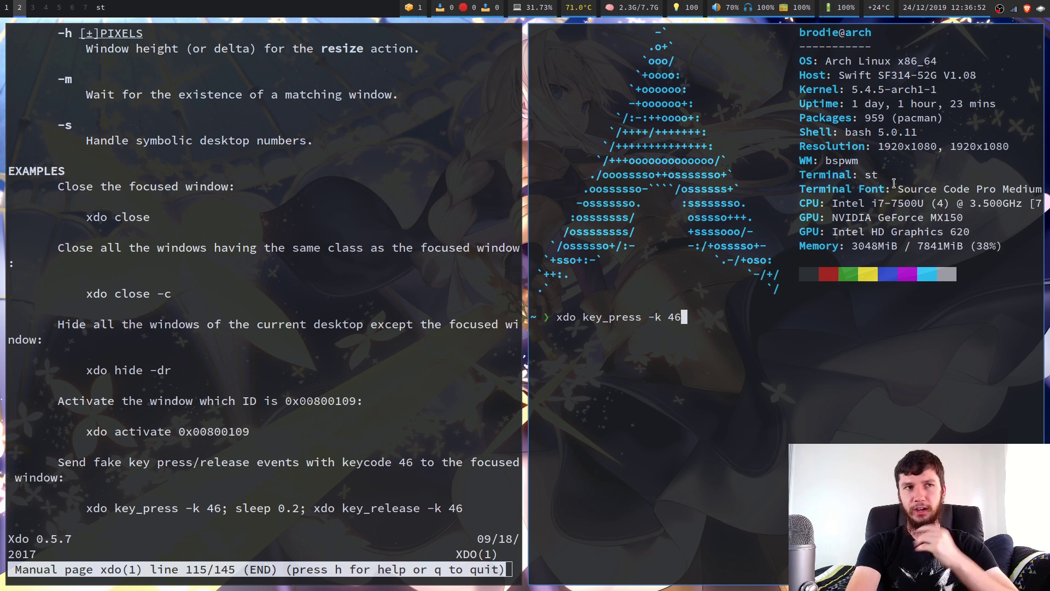
key(Return)
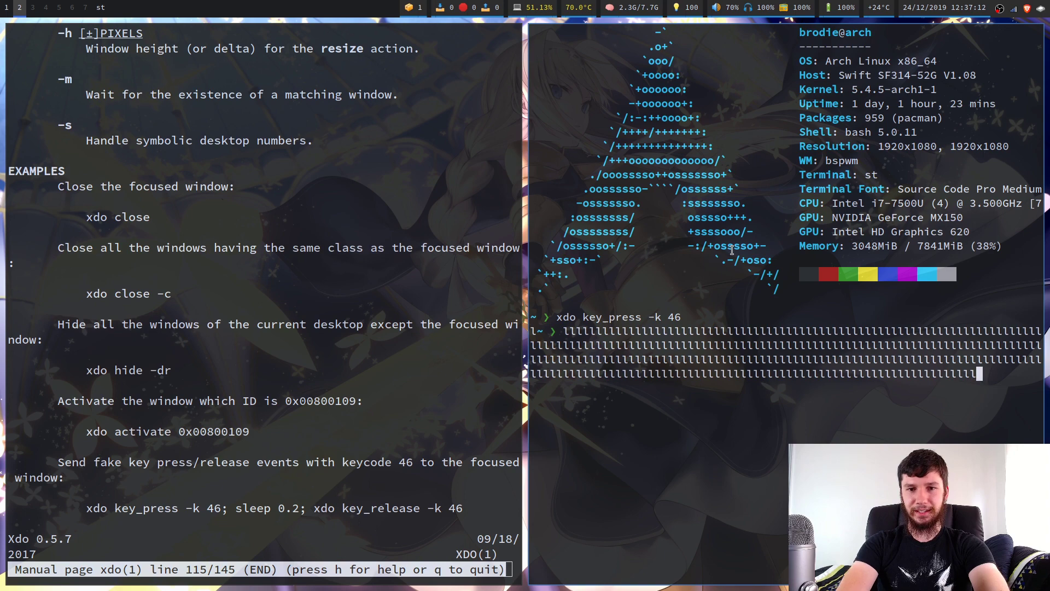
key(super+w)
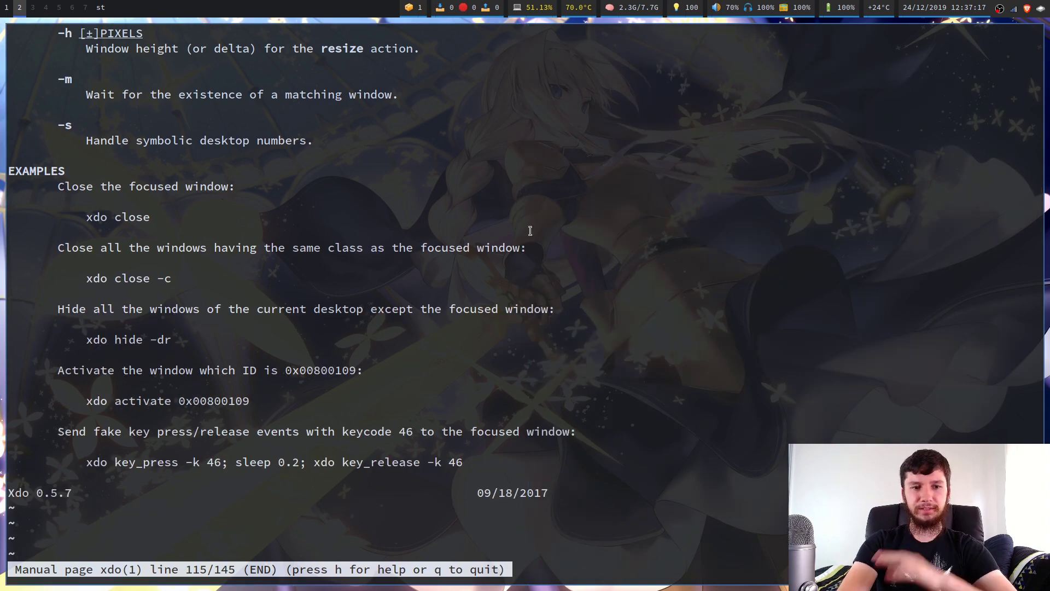
scroll(530, 230, up, 14)
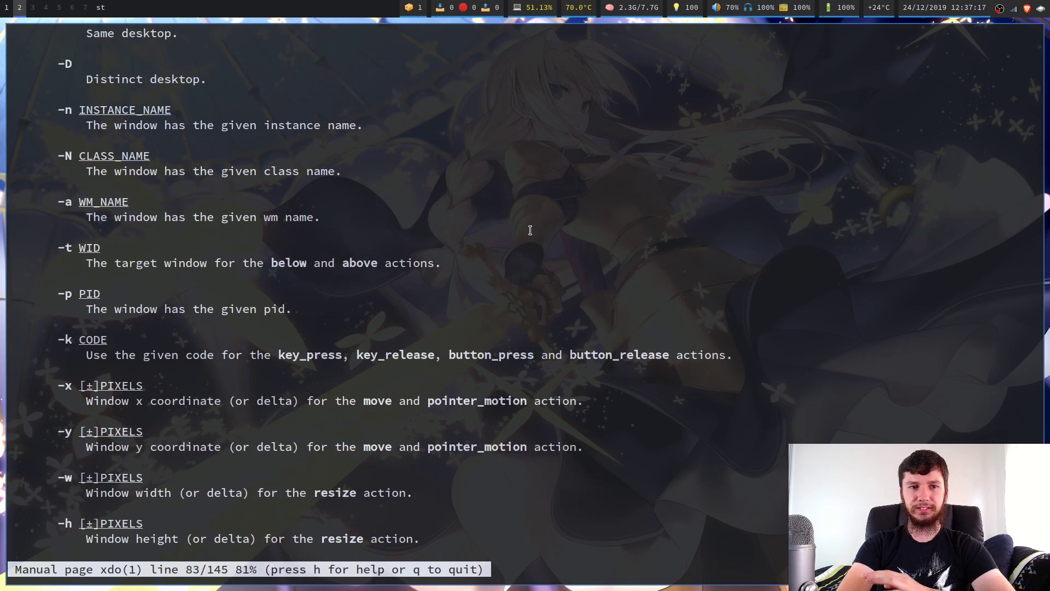
scroll(530, 231, up, 5)
scroll(530, 230, down, 1)
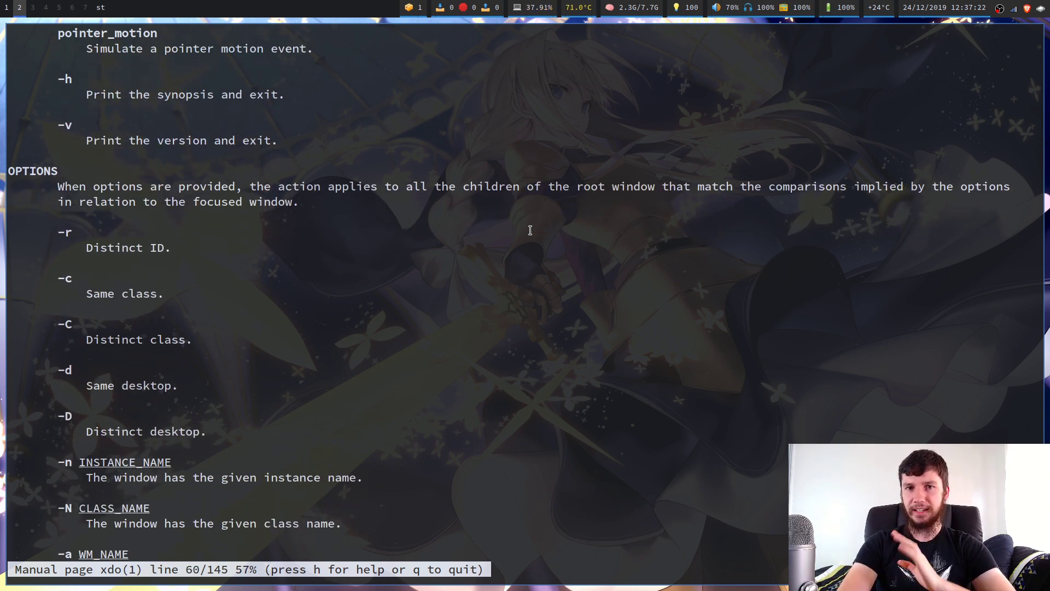
scroll(530, 230, down, 16)
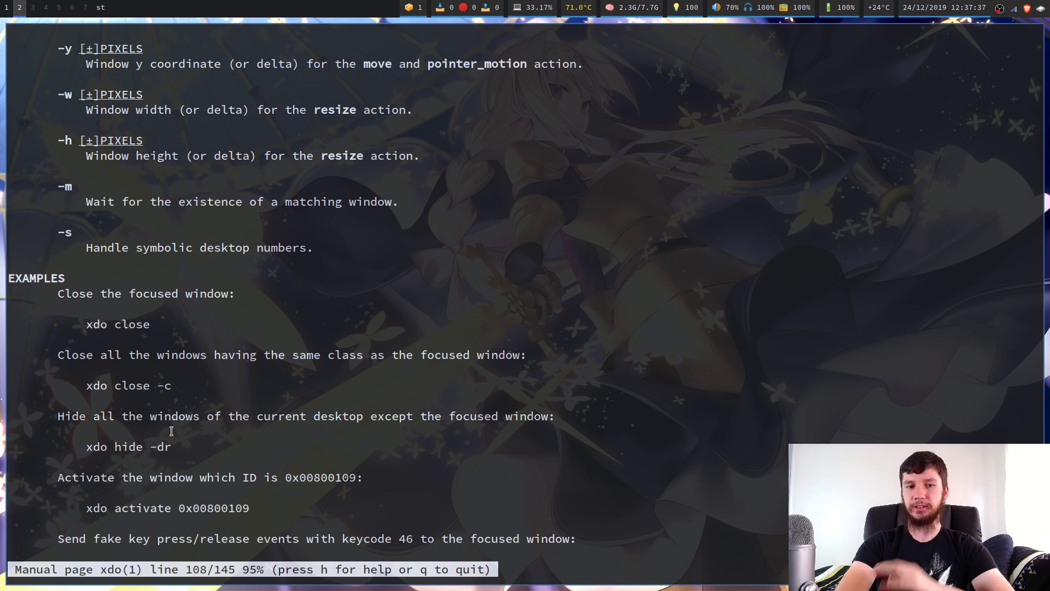
- Spawn three terminals beside the man page, then toggle the man page fullscreen and back
key(super+Return)
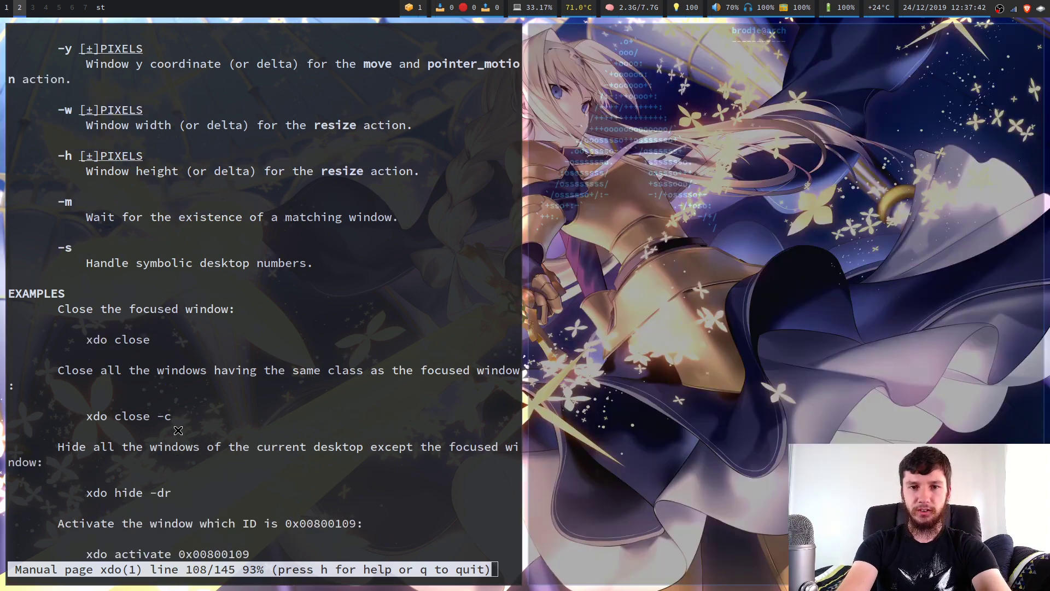
key(super+Return)
key(super+Return)
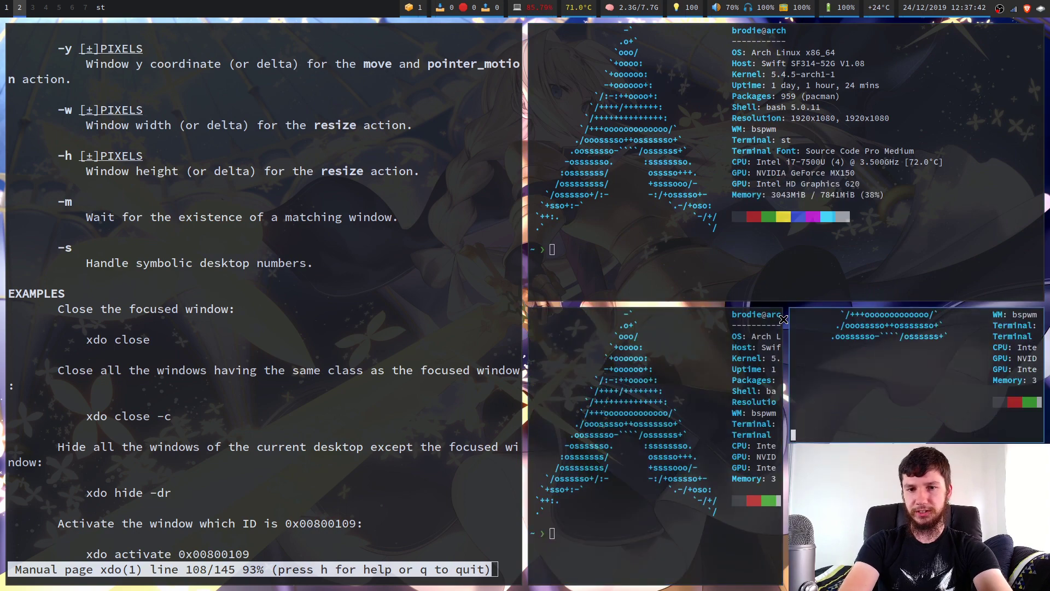
click(346, 198)
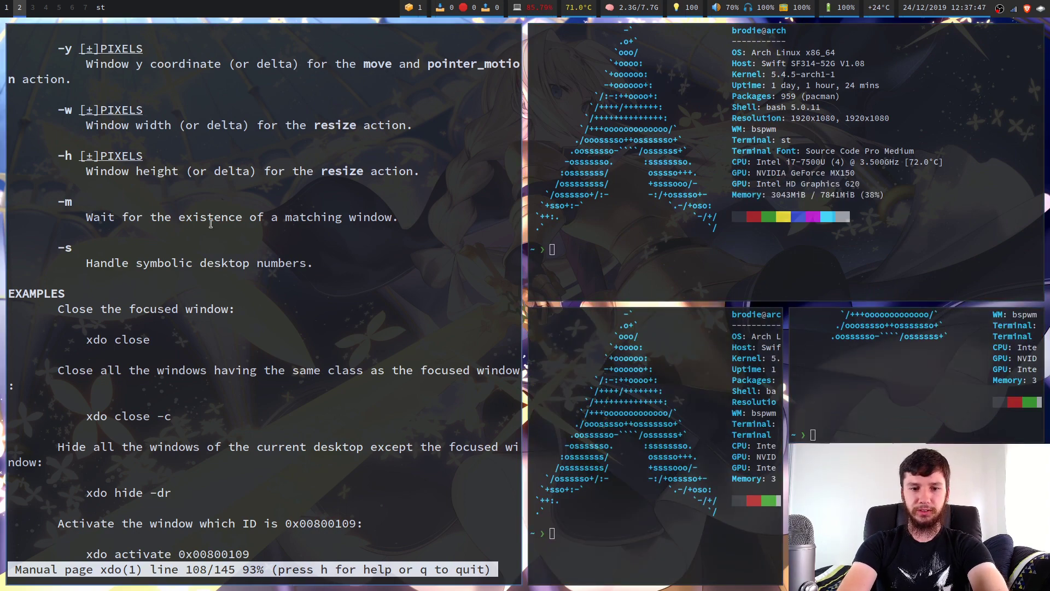
key(super+f)
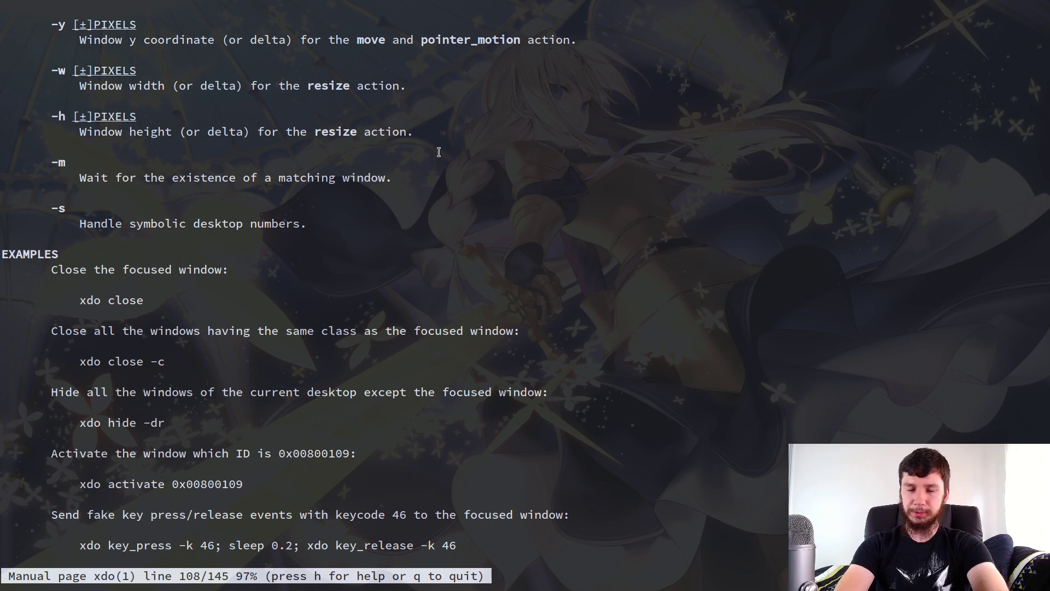
key(super+f)
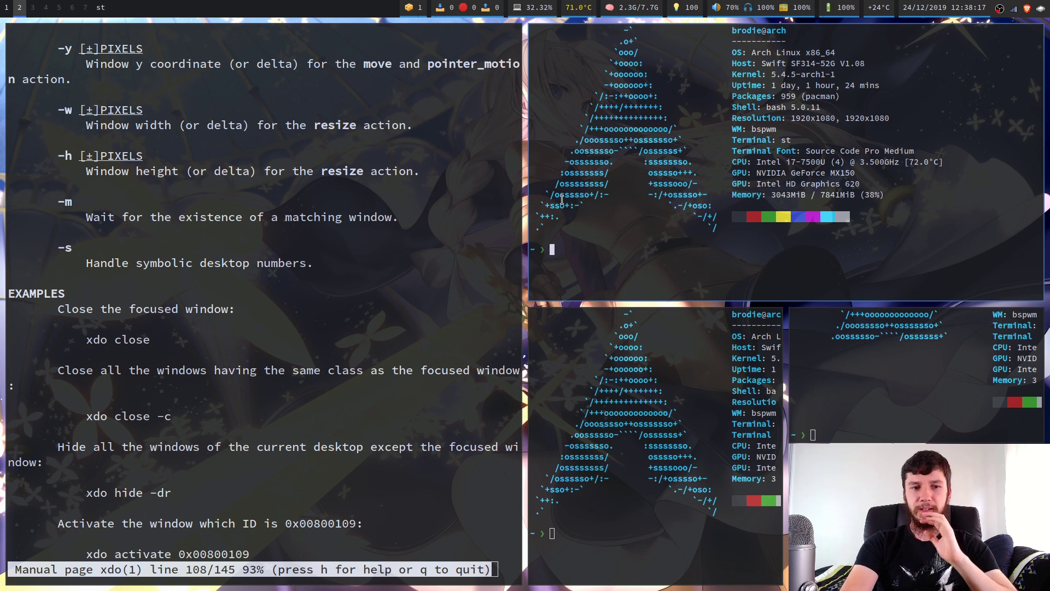
- Close the bottom-right terminal and scroll the man page up to the OPTIONS desktop flags
click(941, 439)
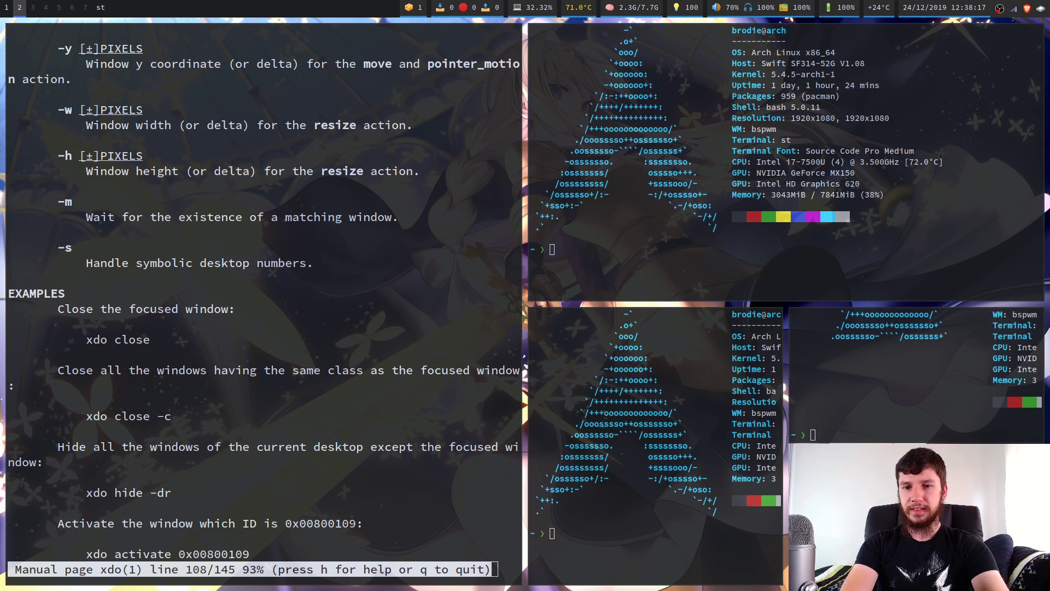
key(super+k)
key(super+w)
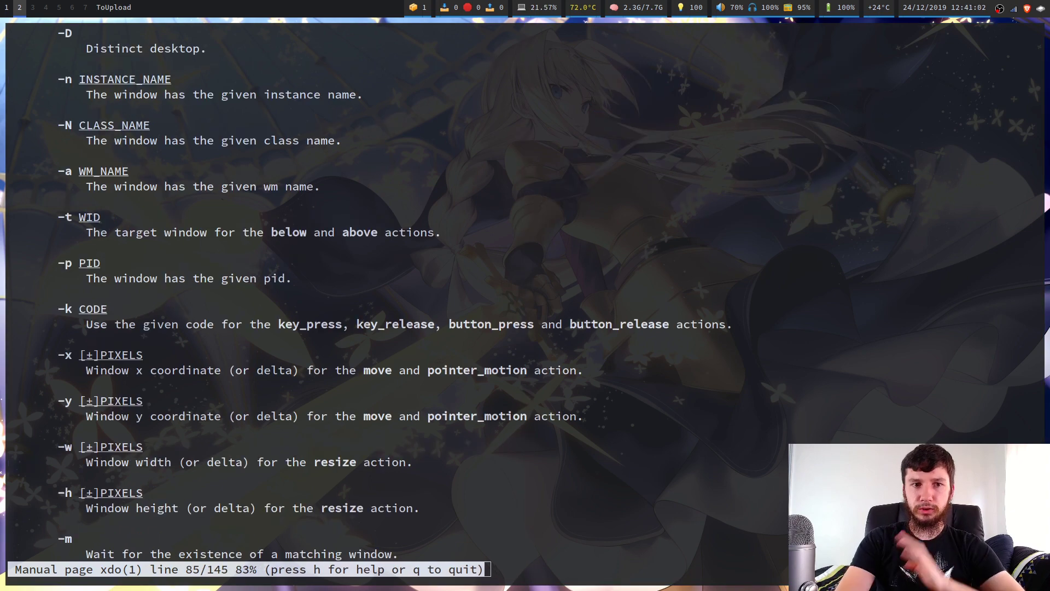
scroll(359, 175, up, 6)
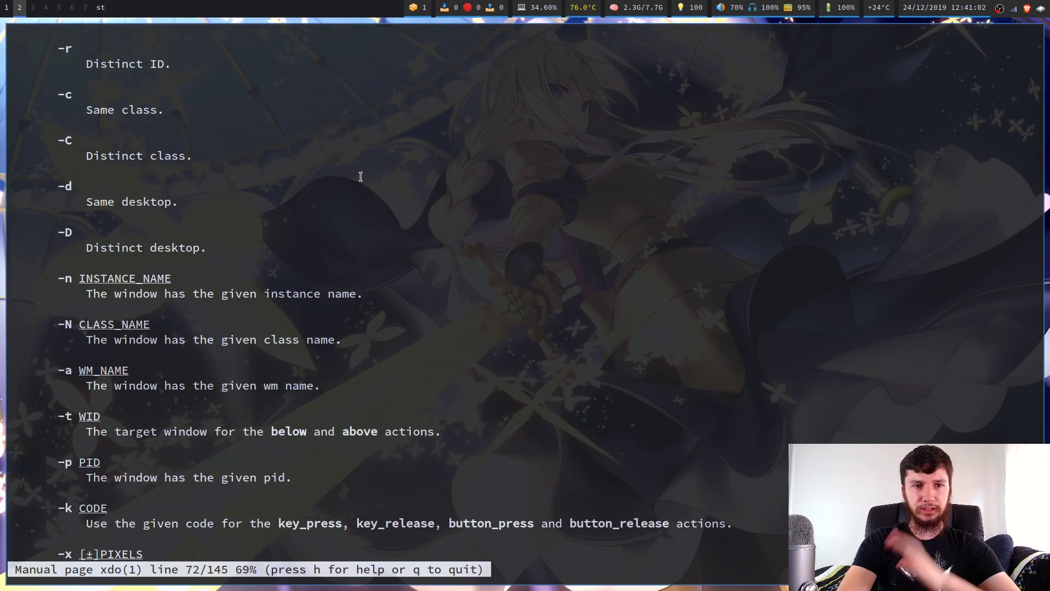
scroll(361, 176, up, 1)
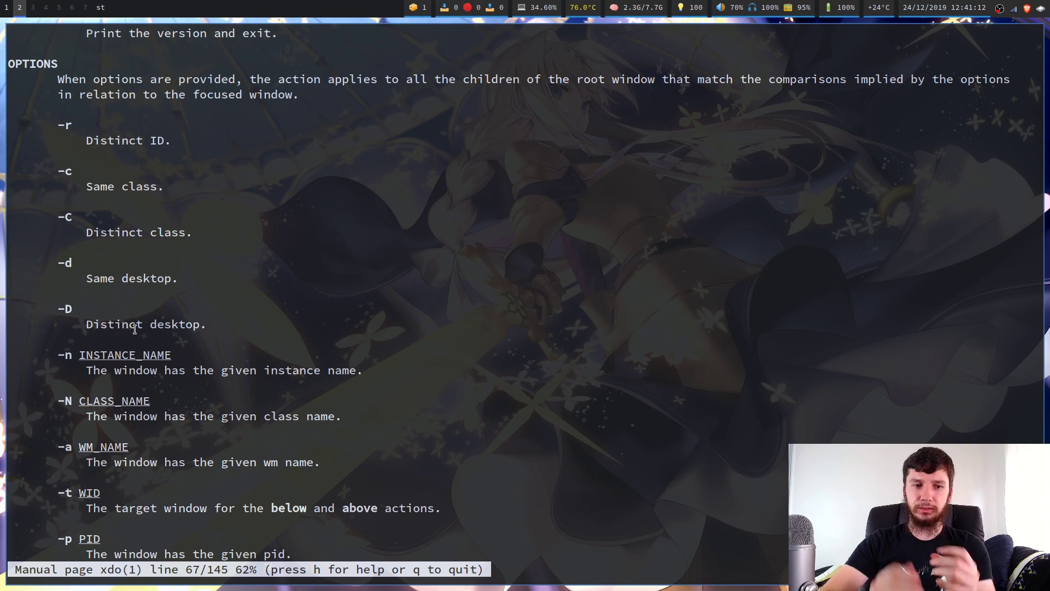
- On desktop 3, open terminals and close them all with 'xdo close -dc'
key(super+3)
key(super+Return)
key(super+Return)
key(super+Return)
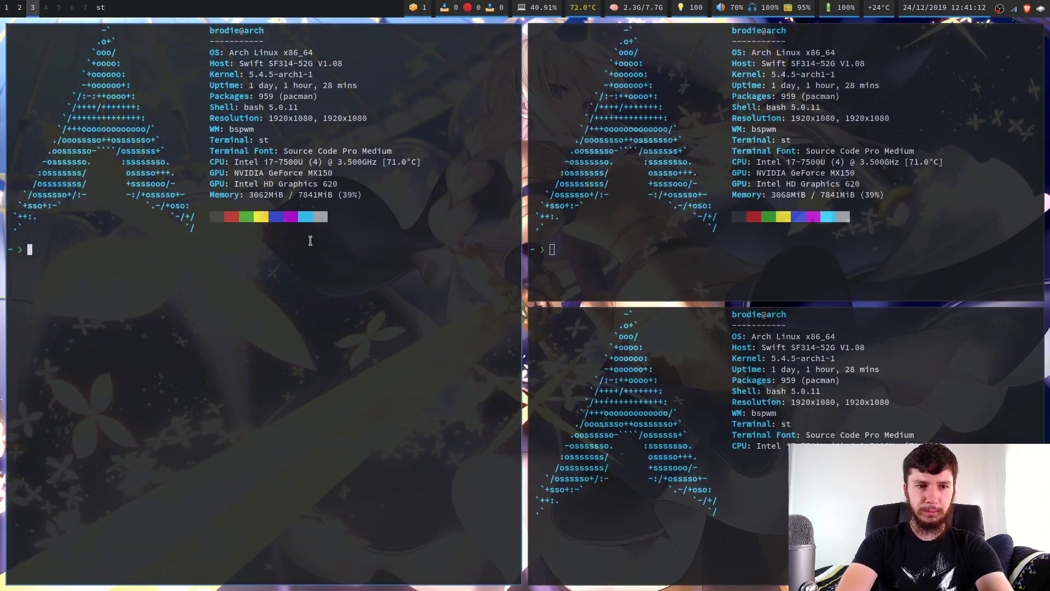
text(xdo clos)
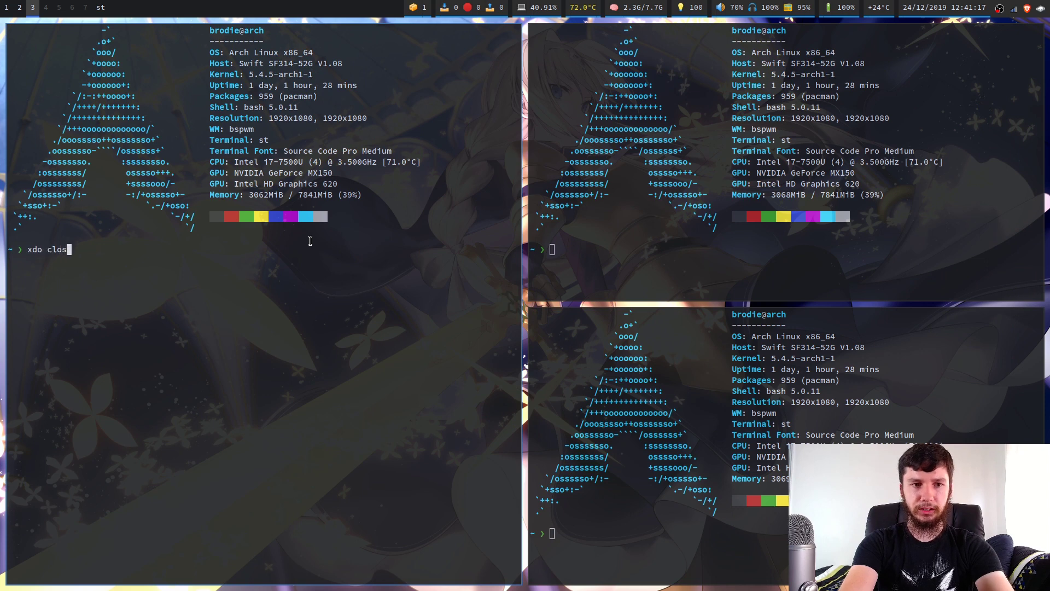
text(e -dc)
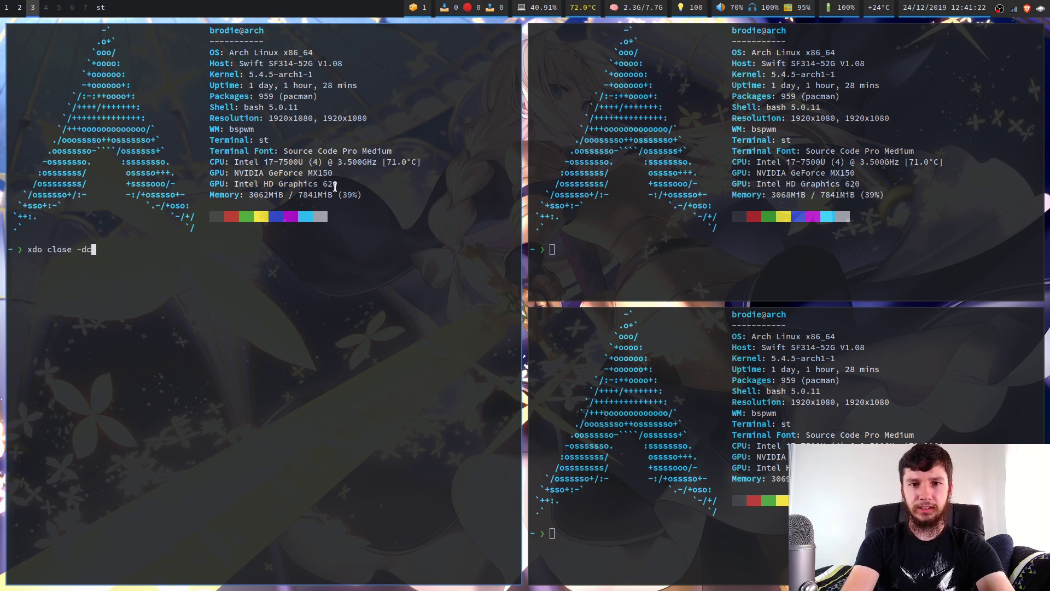
key(Return)
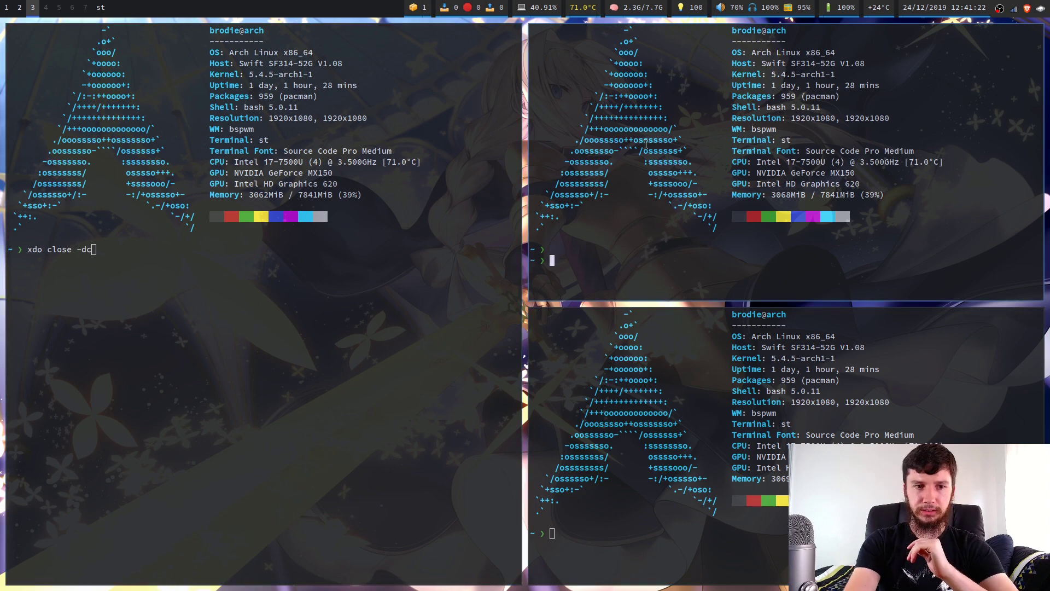
key(Return)
- Reopen terminals on desktop 3 and close the top-right one
key(super+Return)
key(super+Return)
key(super+Return)
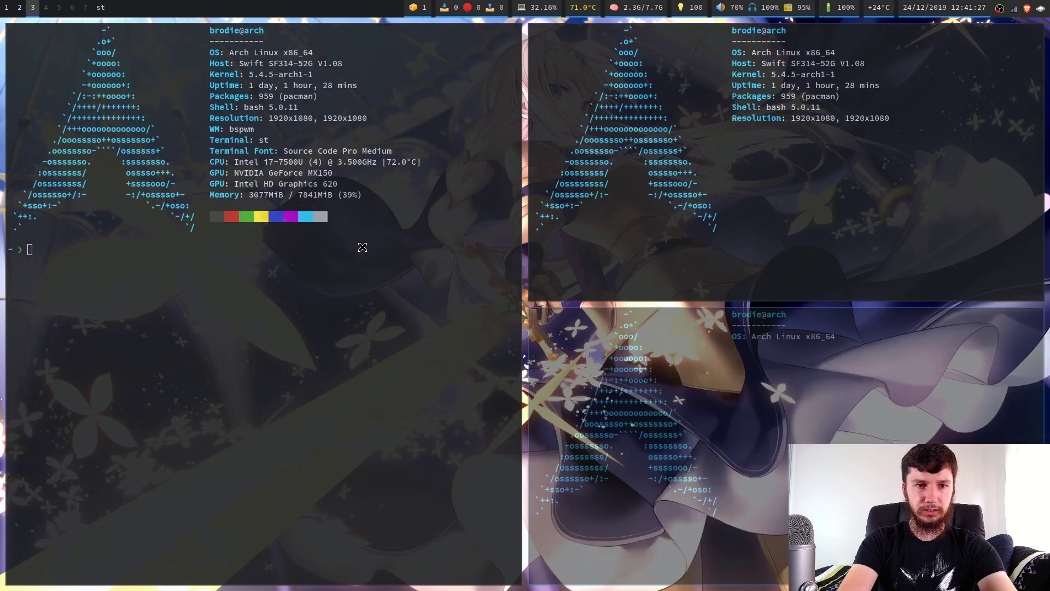
click(621, 268)
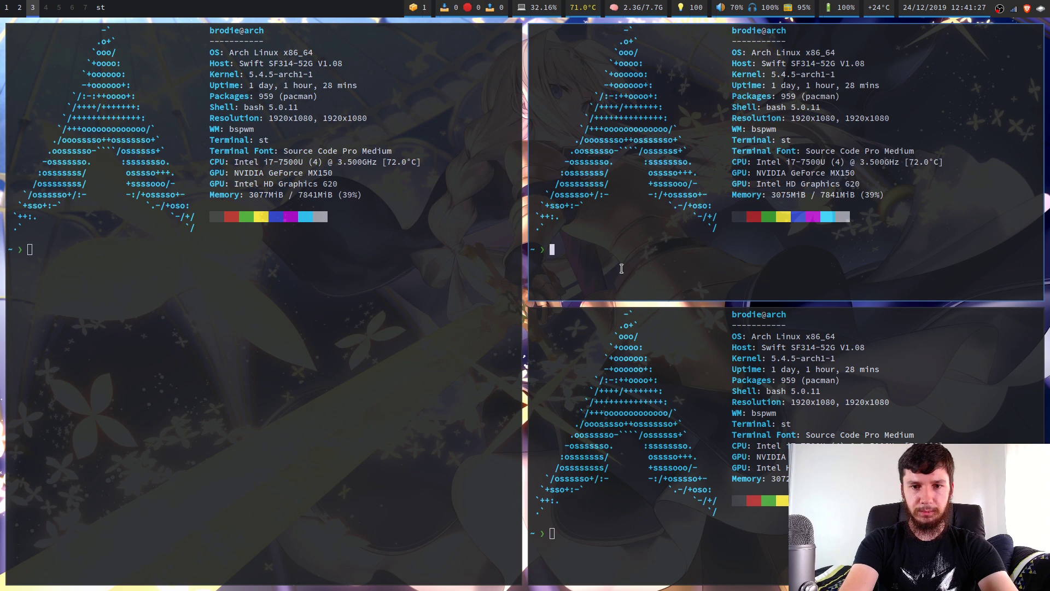
key(super+w)
click(191, 262)
- Open Firefox on desktop 3, then rerun 'xdo close -dc' to close the terminals but keep Firefox
key(super+b)
key(Up)
key(super+Down)
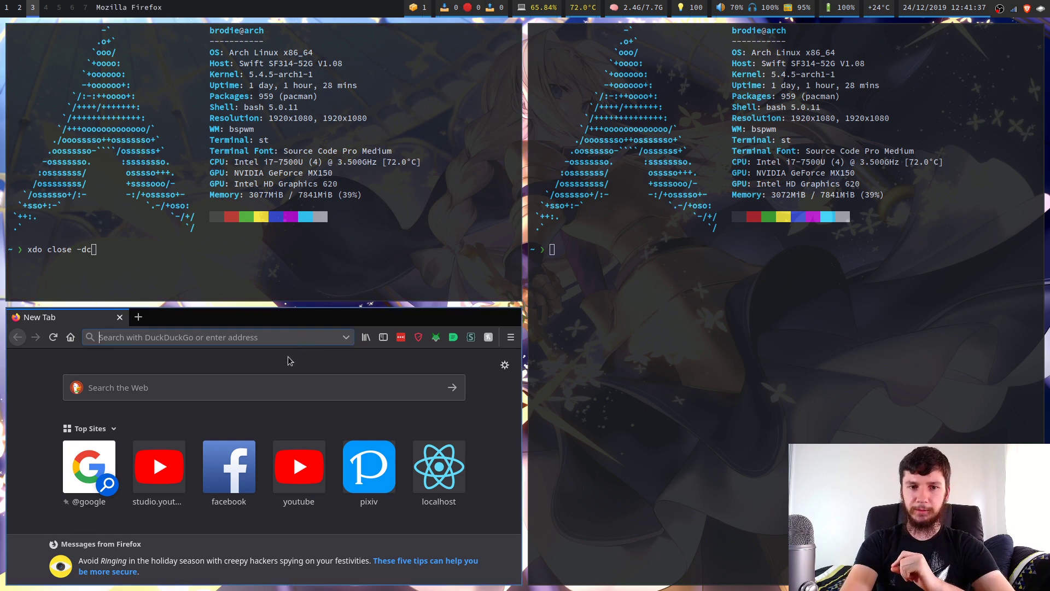
mouse_move(332, 459)
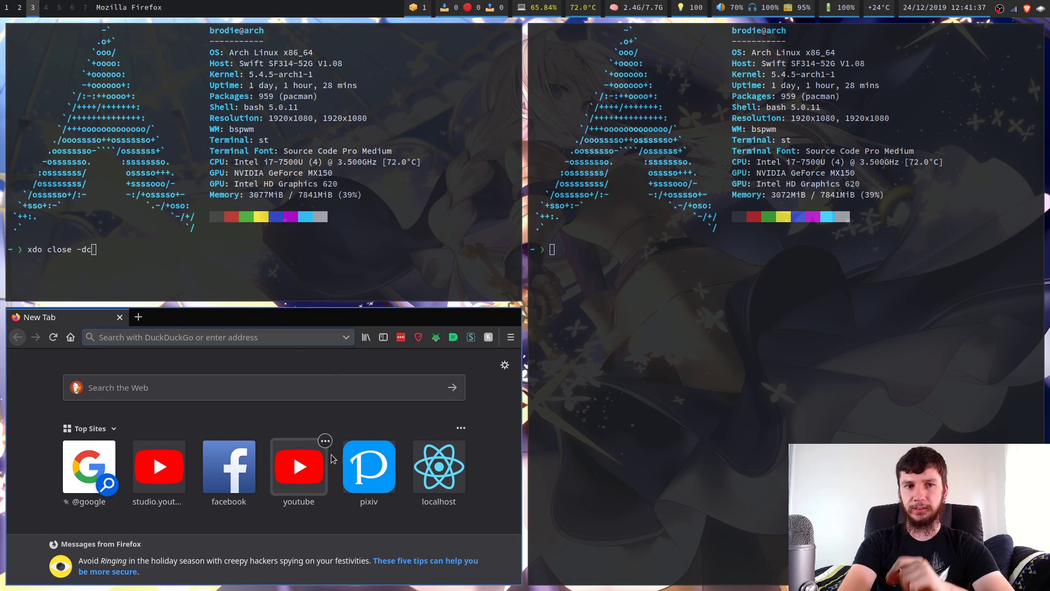
click(364, 253)
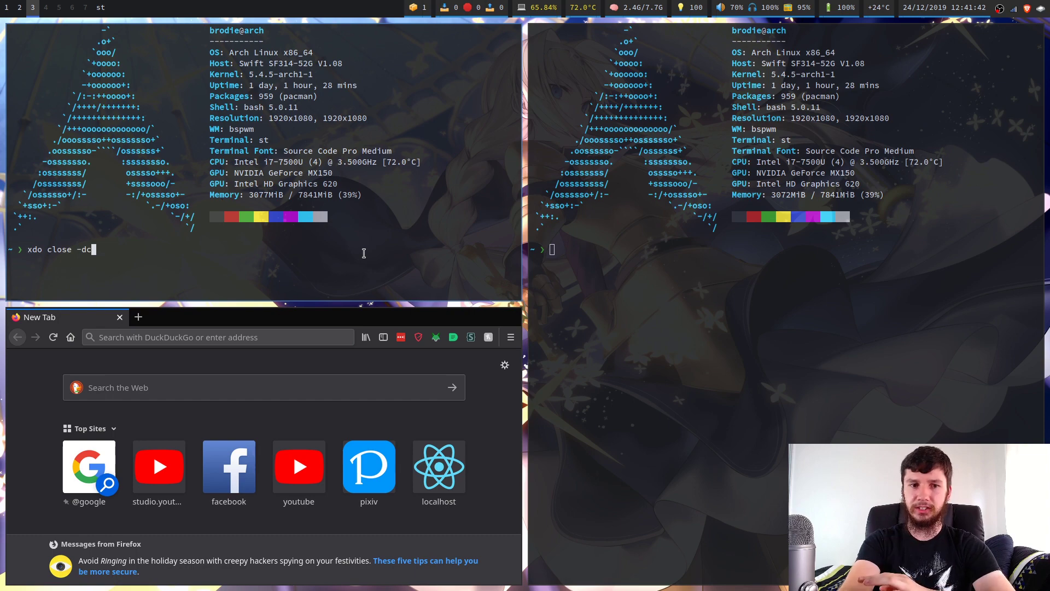
key(Return)
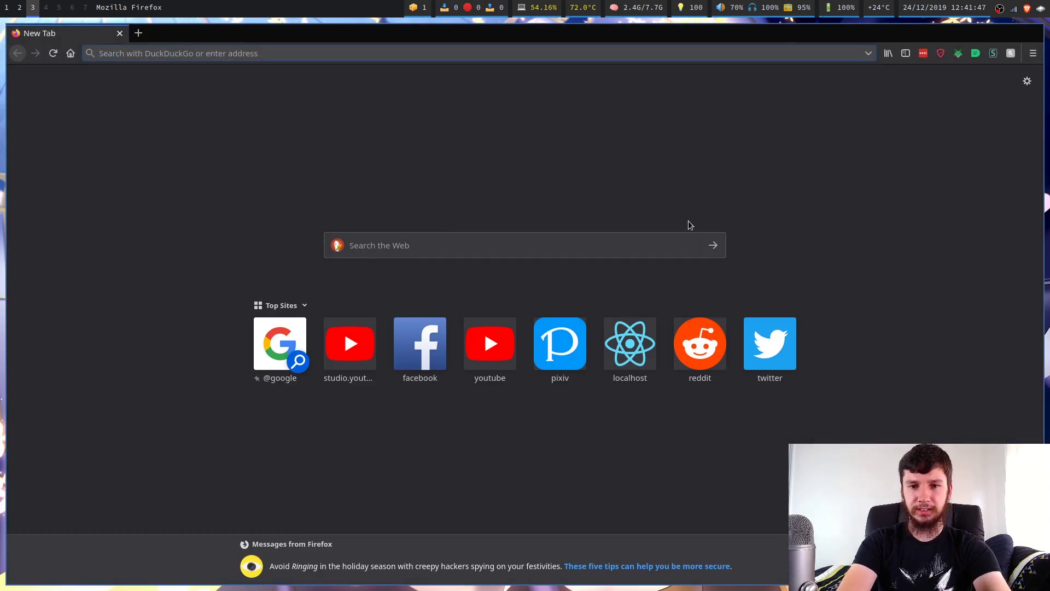
- Change the command to 'xdo close -Dc' and run it, then open a fresh terminal
key(super+2)
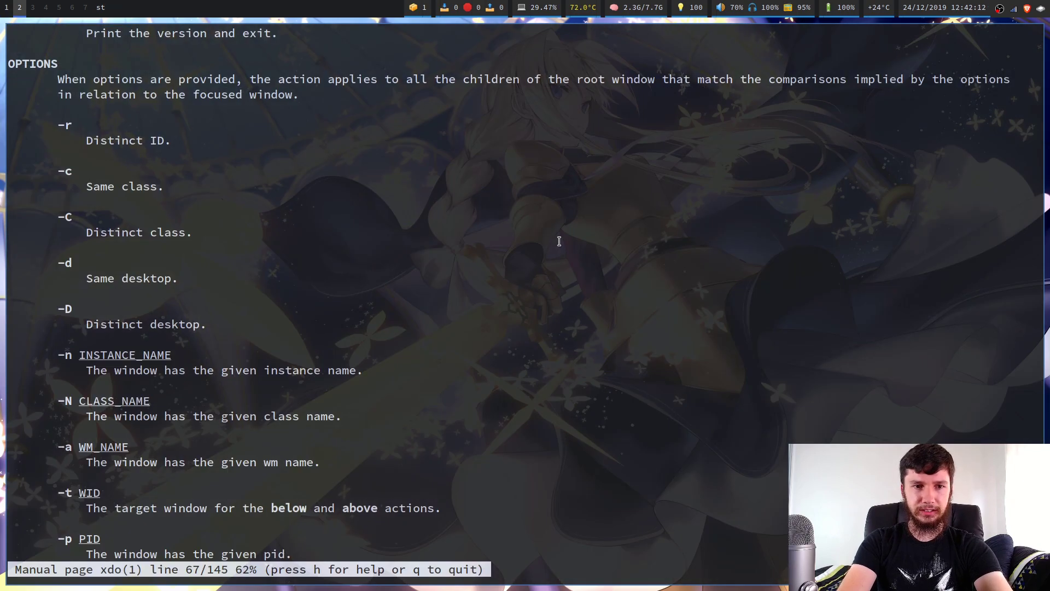
key(super+3)
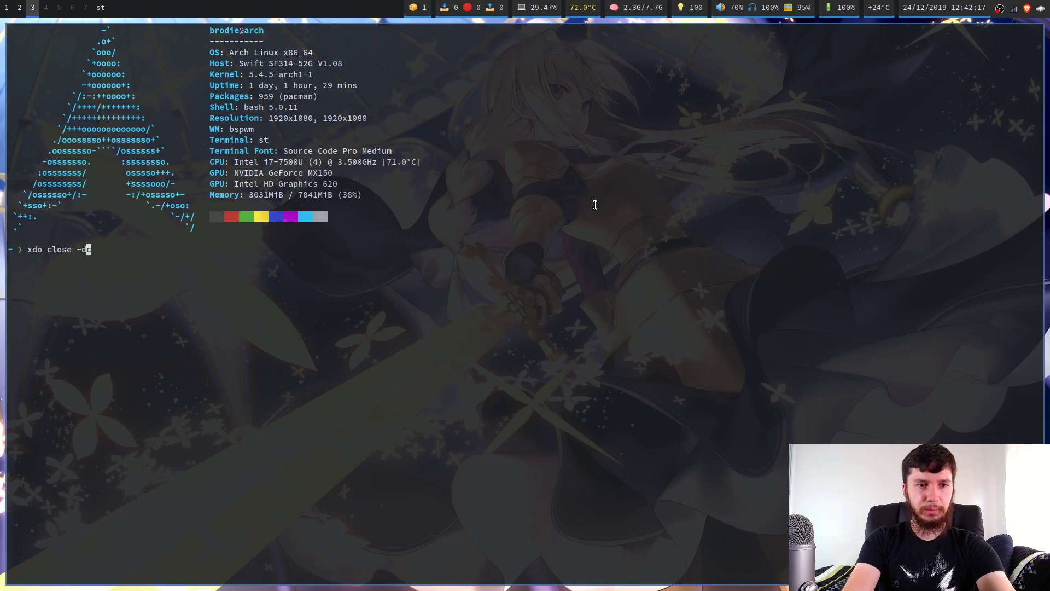
key(Left)
key(BackSpace)
text(D)
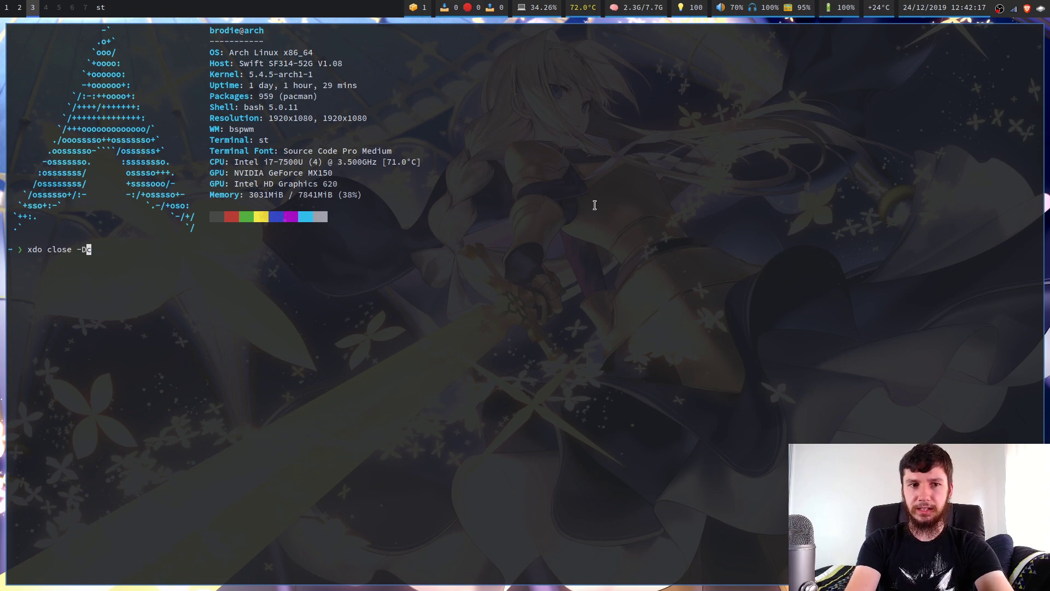
key(Return)
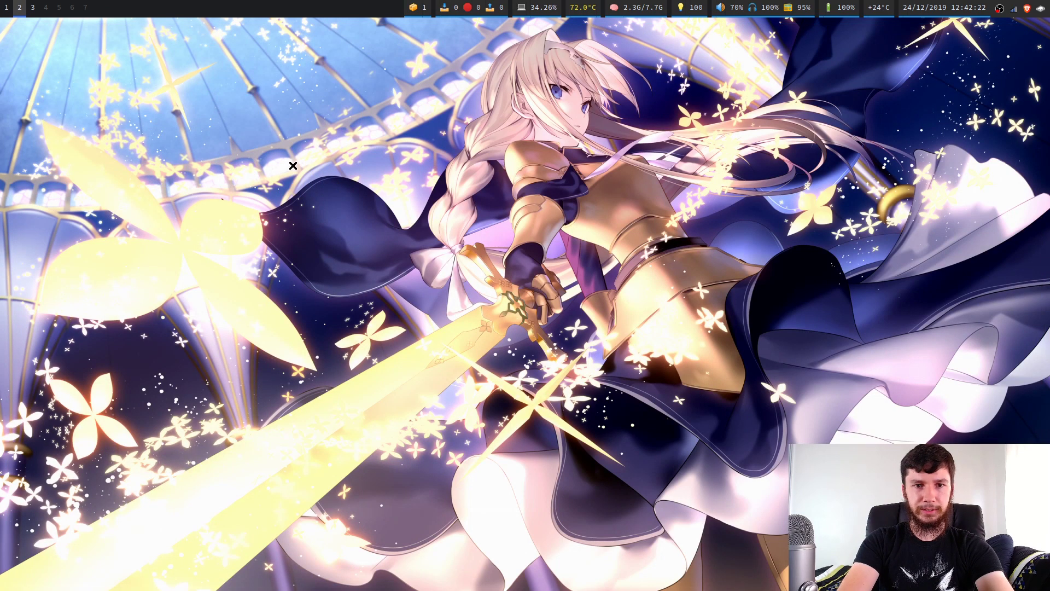
key(super+Return)
- Run 'man xdo' and scroll through ACTIONS and OPTIONS like -n, -N and -k
text(man xdo)
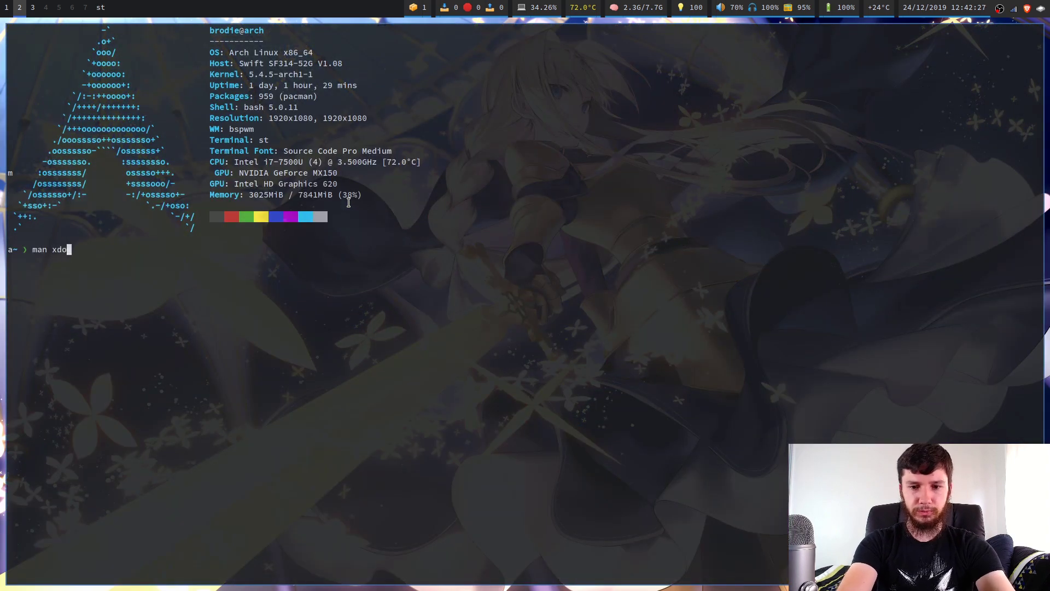
key(Return)
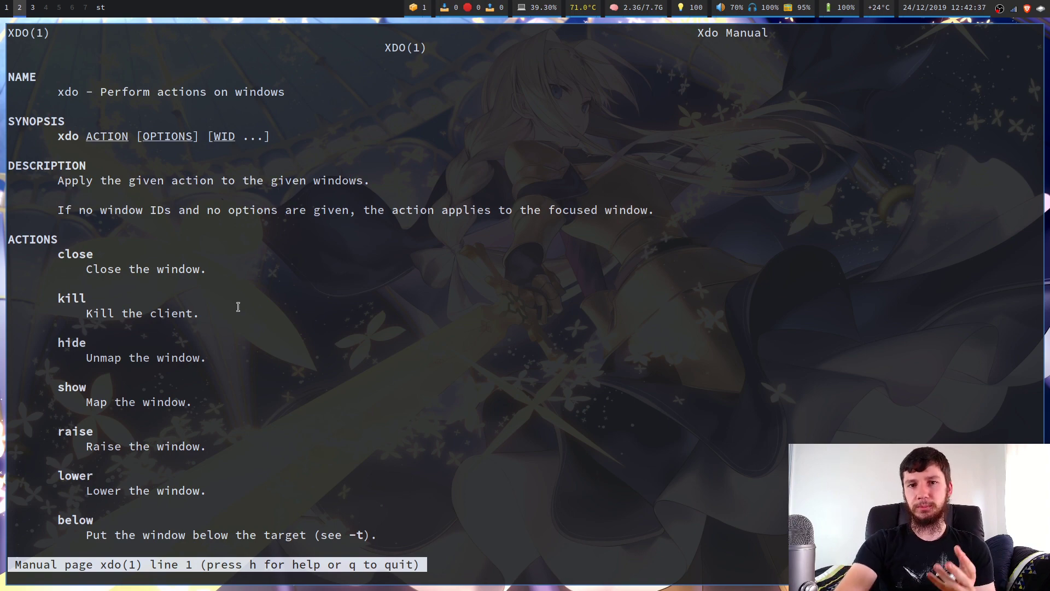
scroll(238, 306, down, 12)
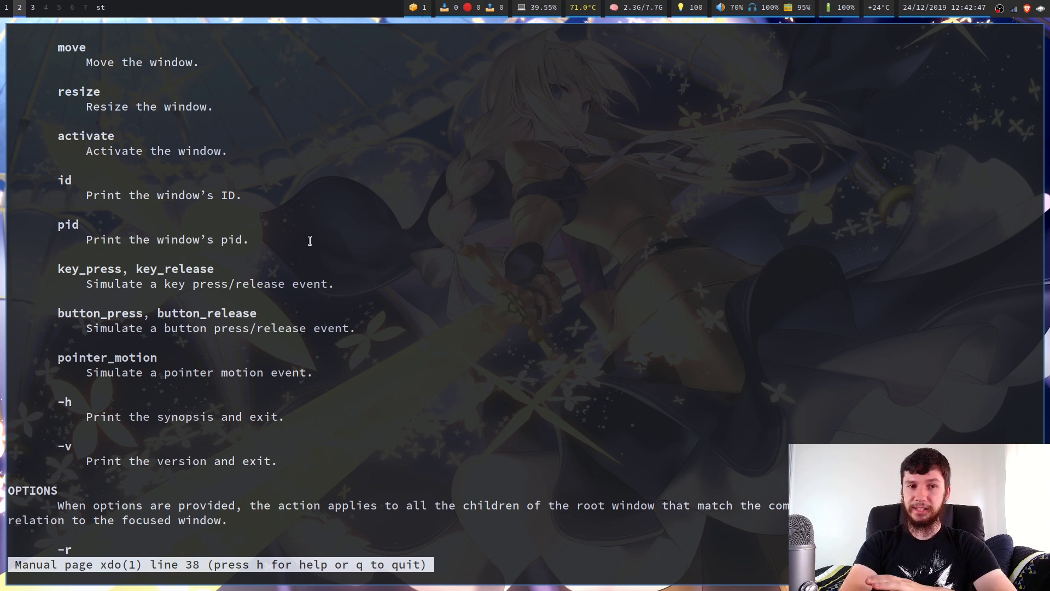
scroll(307, 180, up, 5)
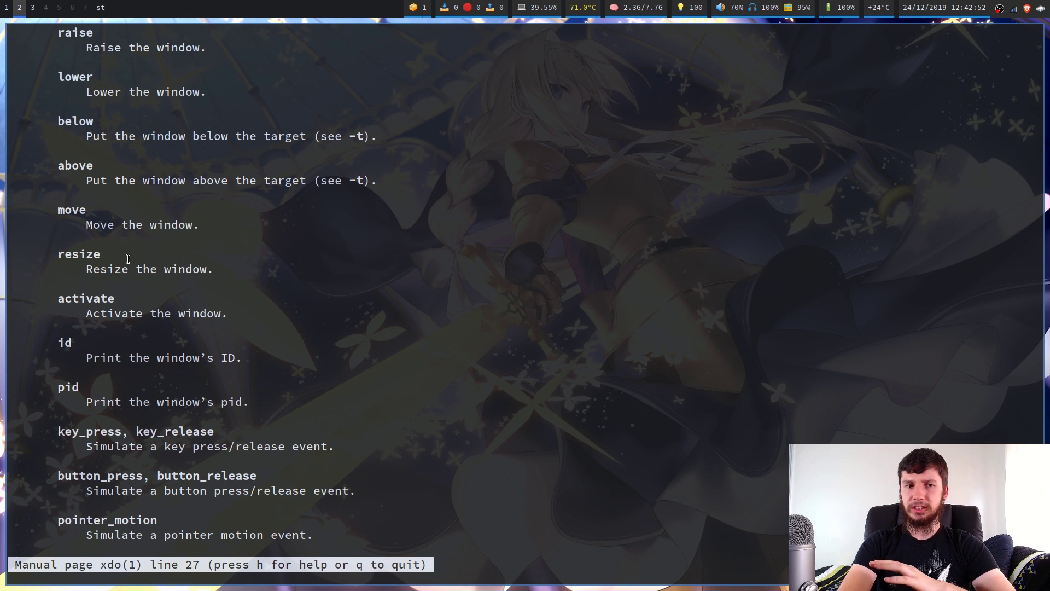
scroll(154, 267, up, 5)
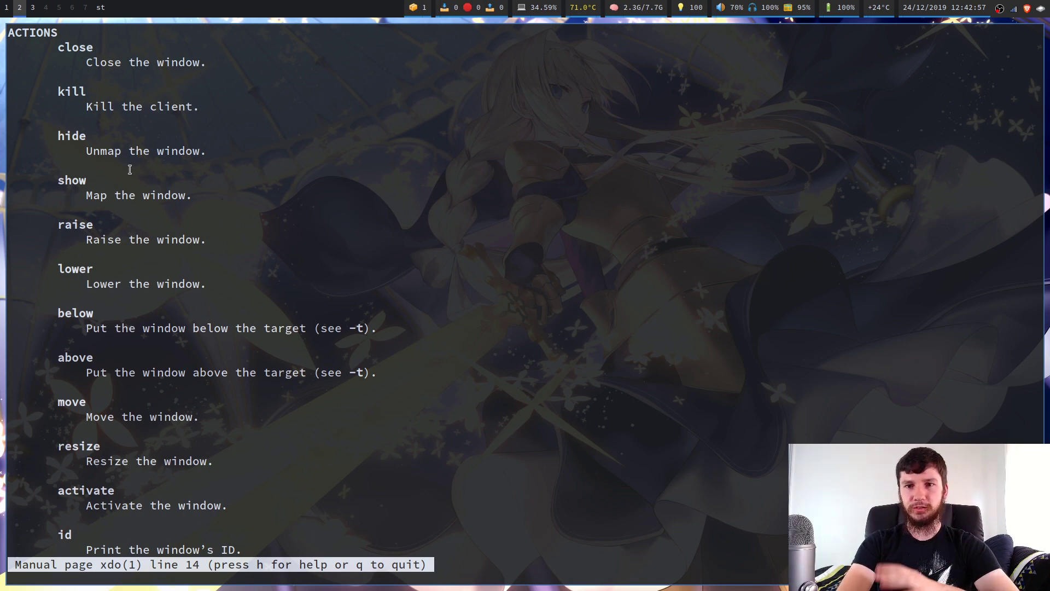
scroll(130, 169, down, 20)
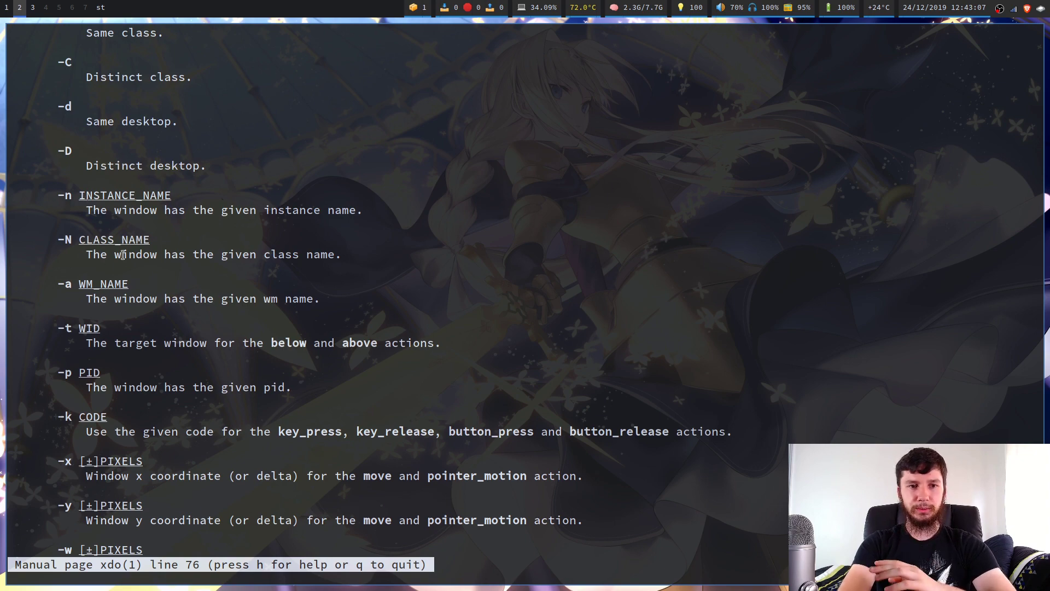
- Launch Firefox beside a new terminal, close it with 'xdo close -N firefox', and enlarge the font
key(super+Return)
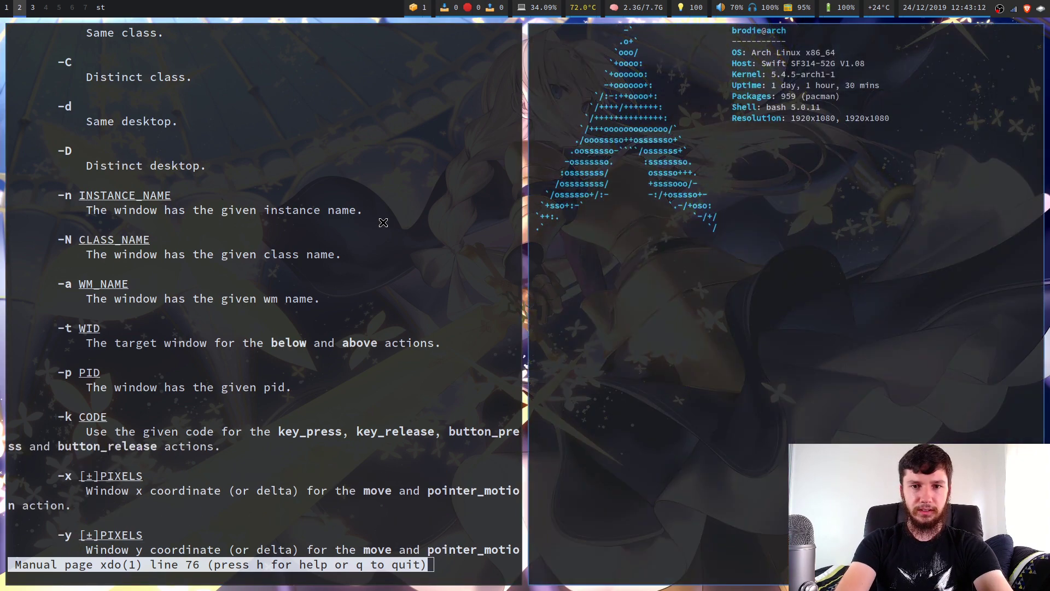
key(super+w)
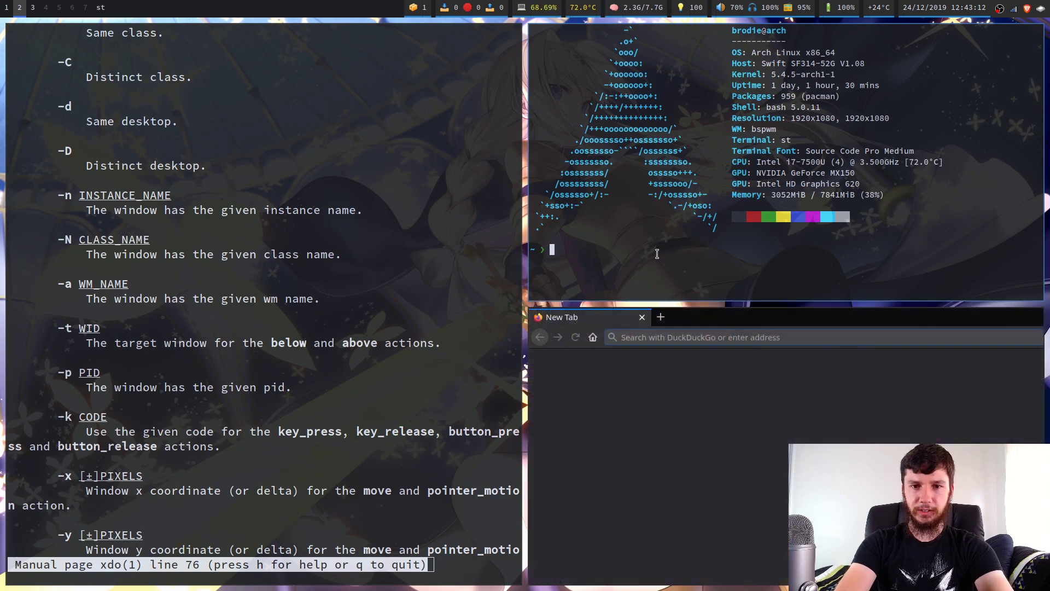
text(xdo cl)
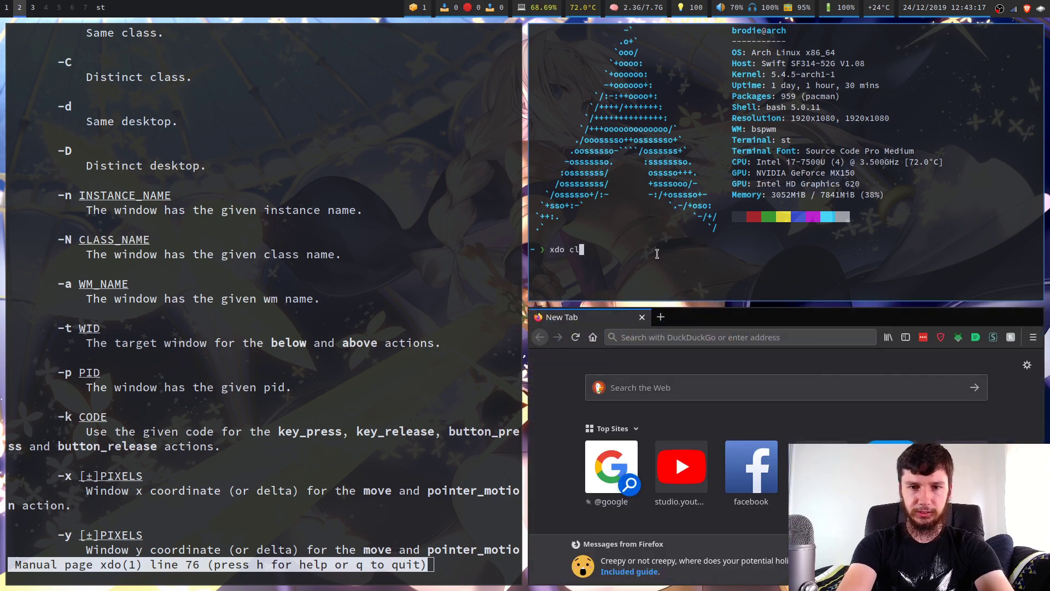
text(ose -)
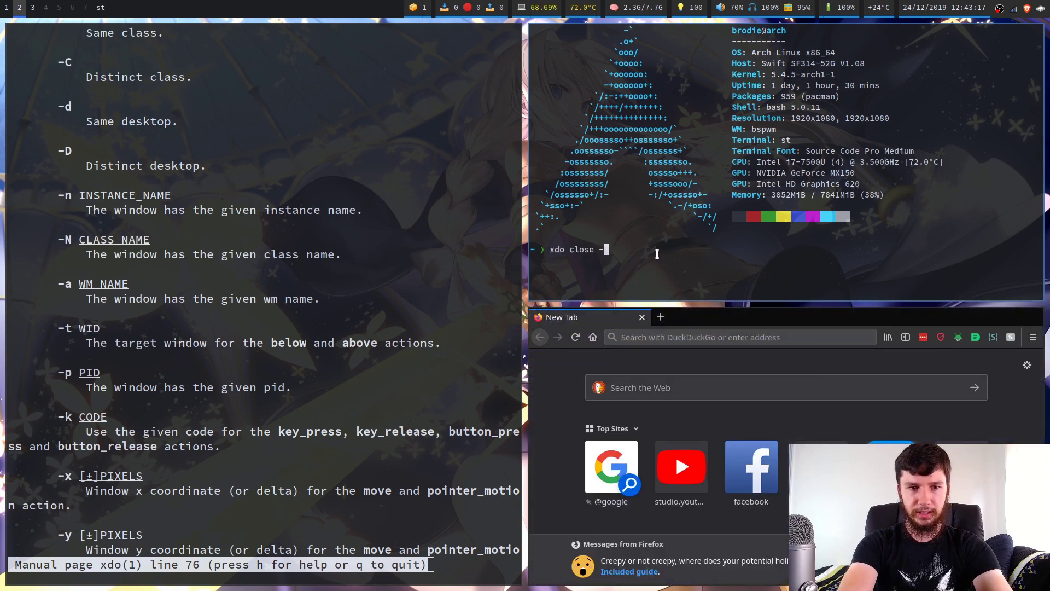
text(N fi)
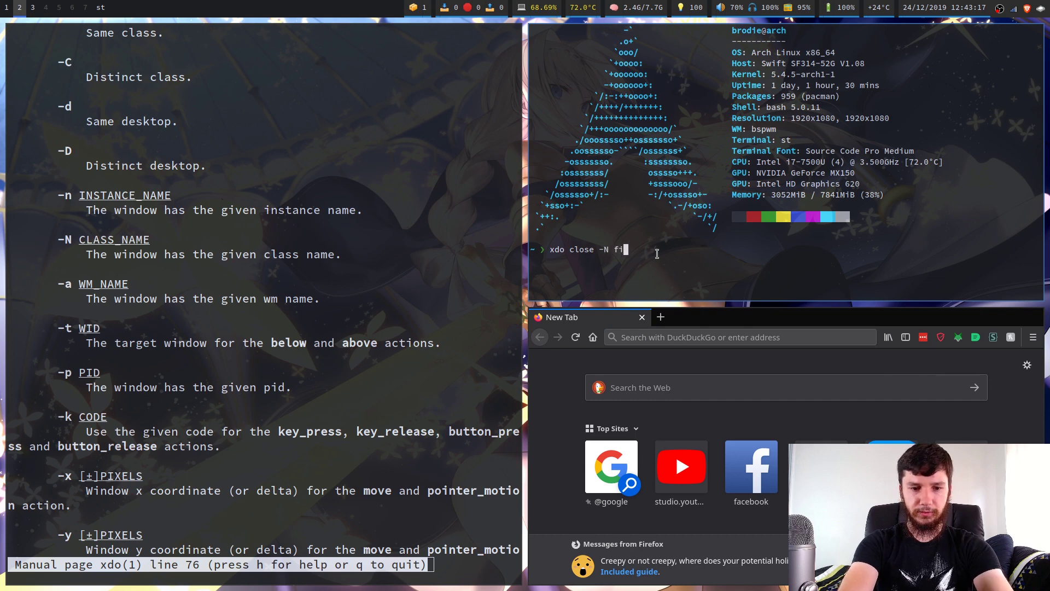
text(refox)
key(Return)
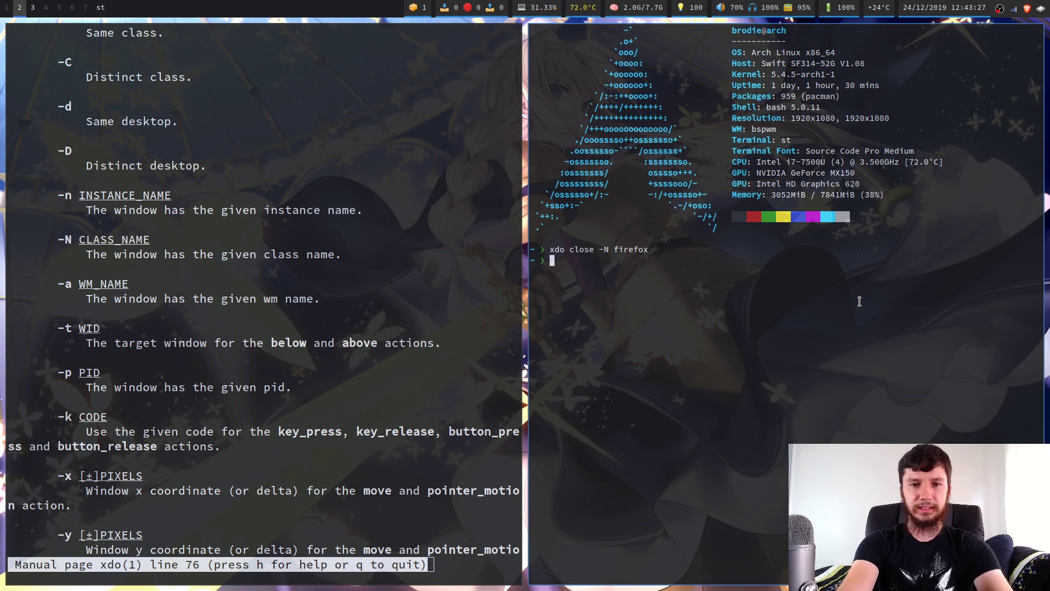
key(ctrl+shift+Page_Up)
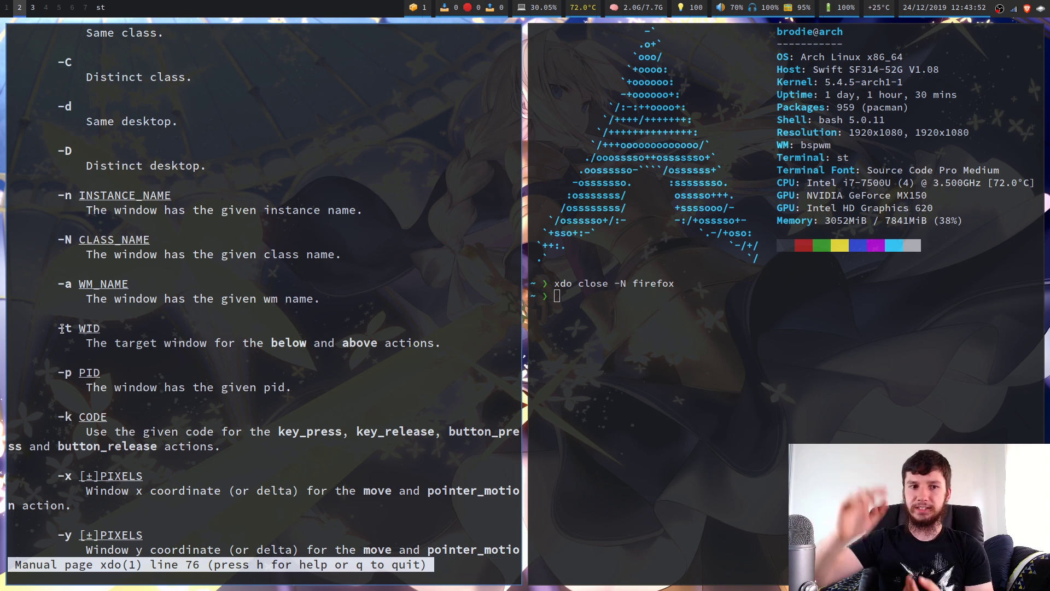
- Print the right terminal's window ID and PID with 'xdo id' and 'xdo pid', then close it
click(672, 343)
text(xdo o)
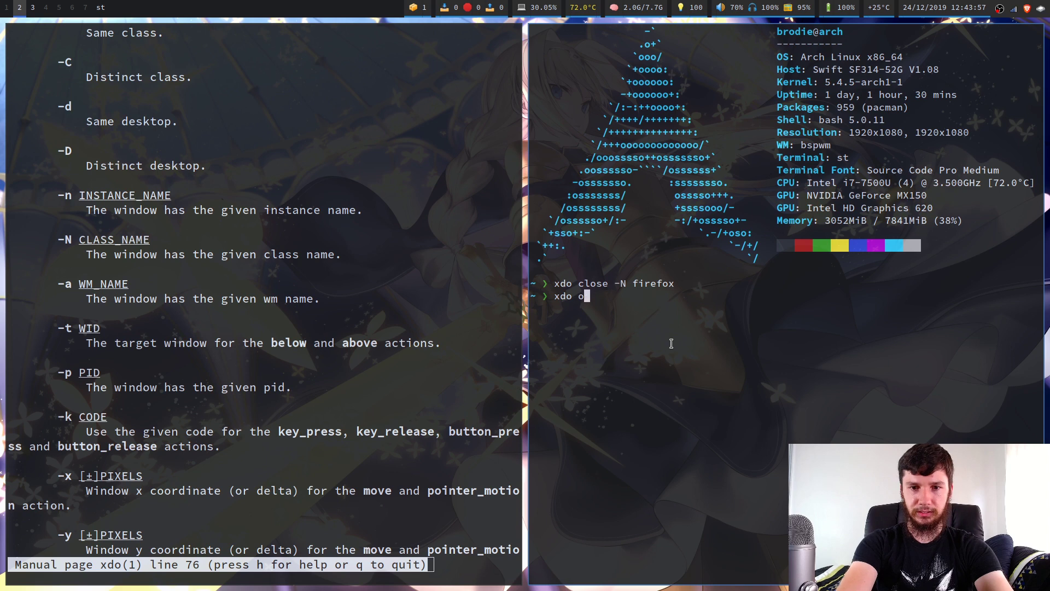
key(BackSpace)
text(id)
key(Return)
text(xdo pid)
key(Return)
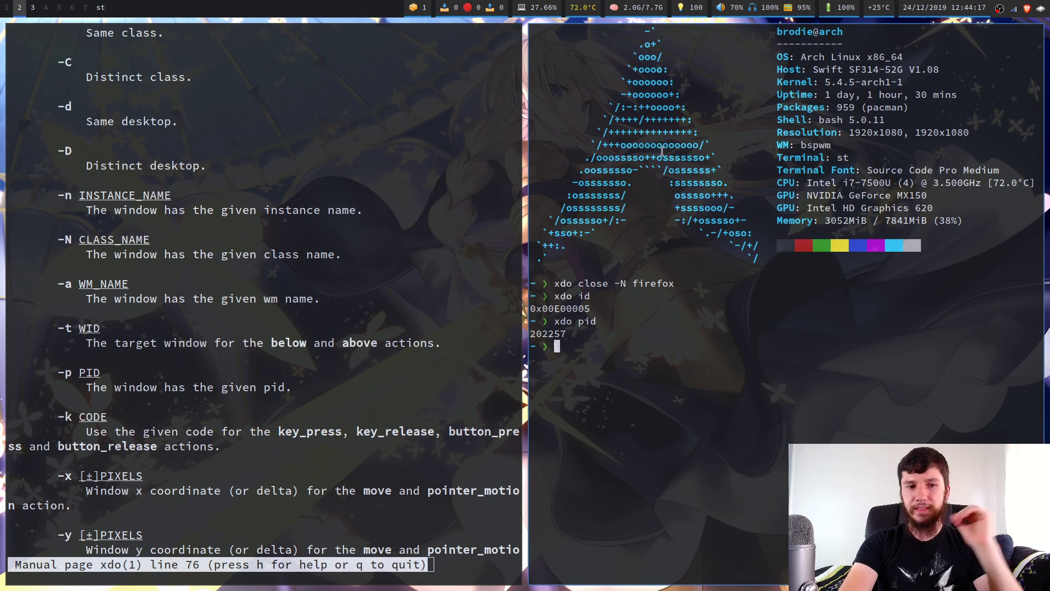
key(ctrl+d)
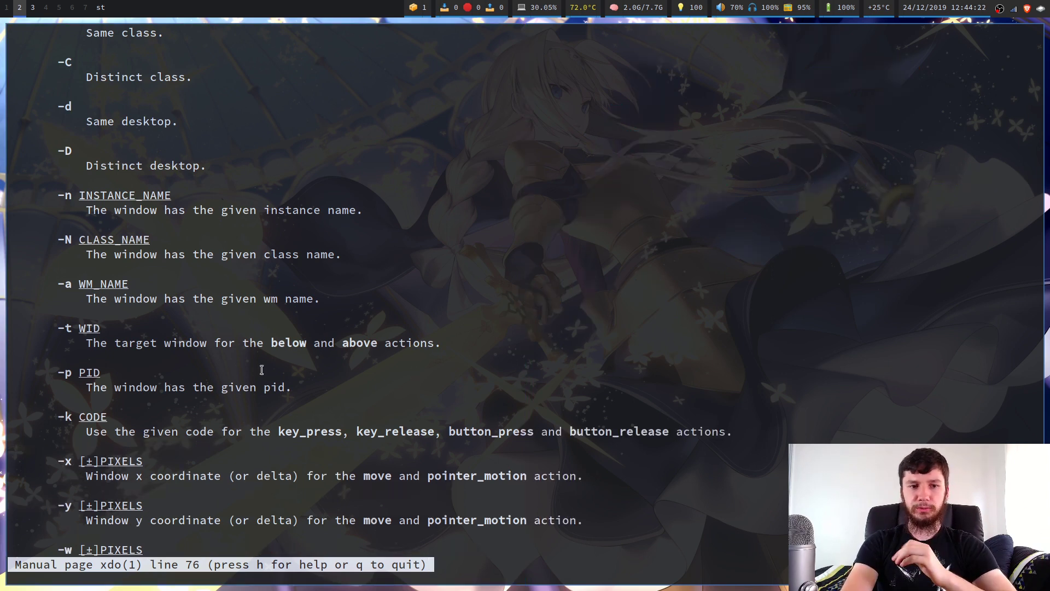
- Scroll the xdo manual through the remaining options to EXAMPLES, then close its st window
scroll(186, 394, down, 5)
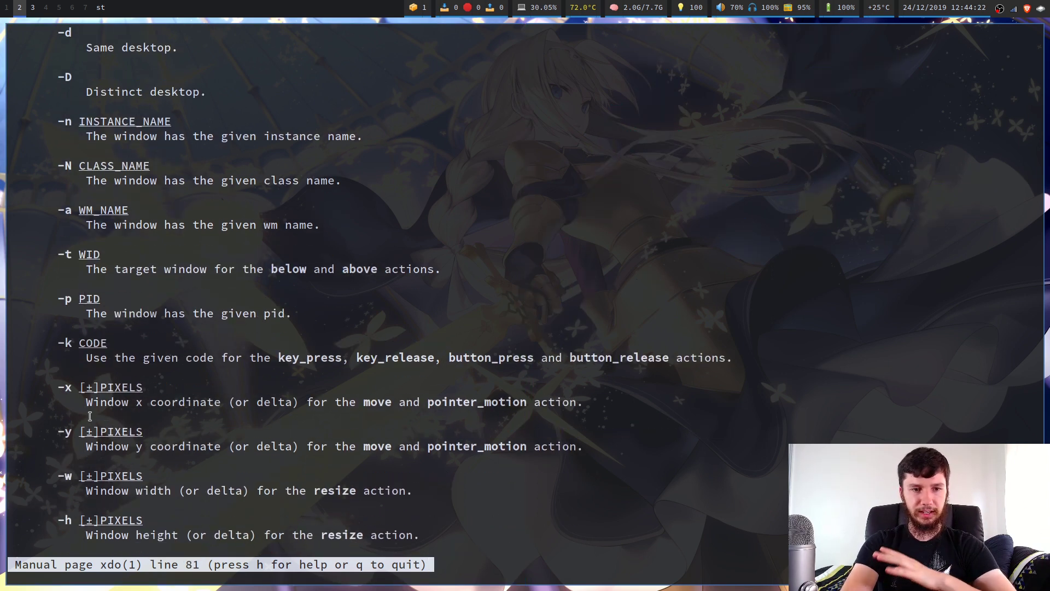
scroll(73, 482, down, 4)
scroll(163, 452, down, 7)
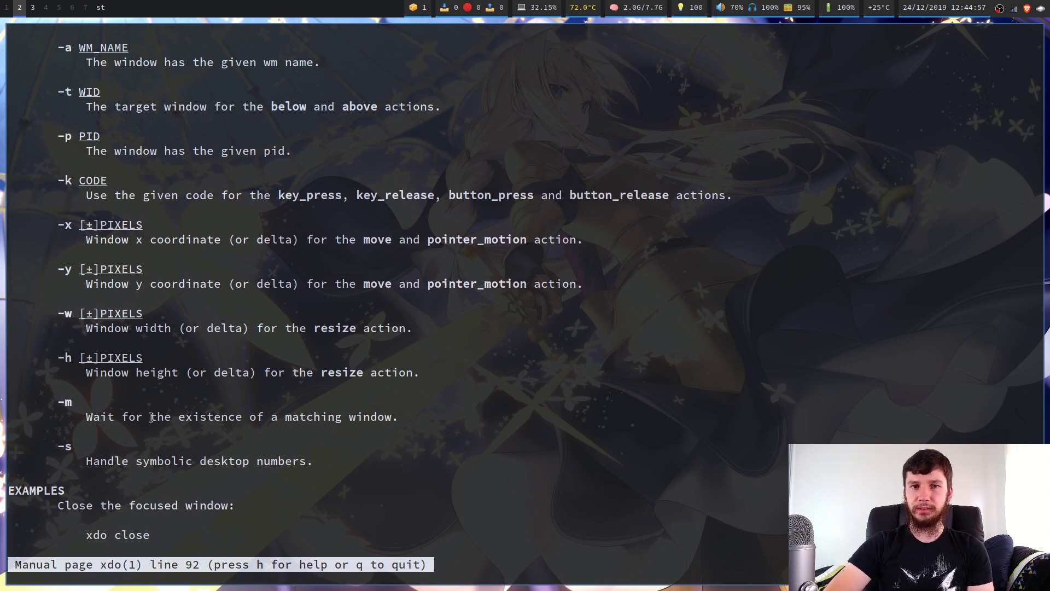
scroll(151, 418, down, 11)
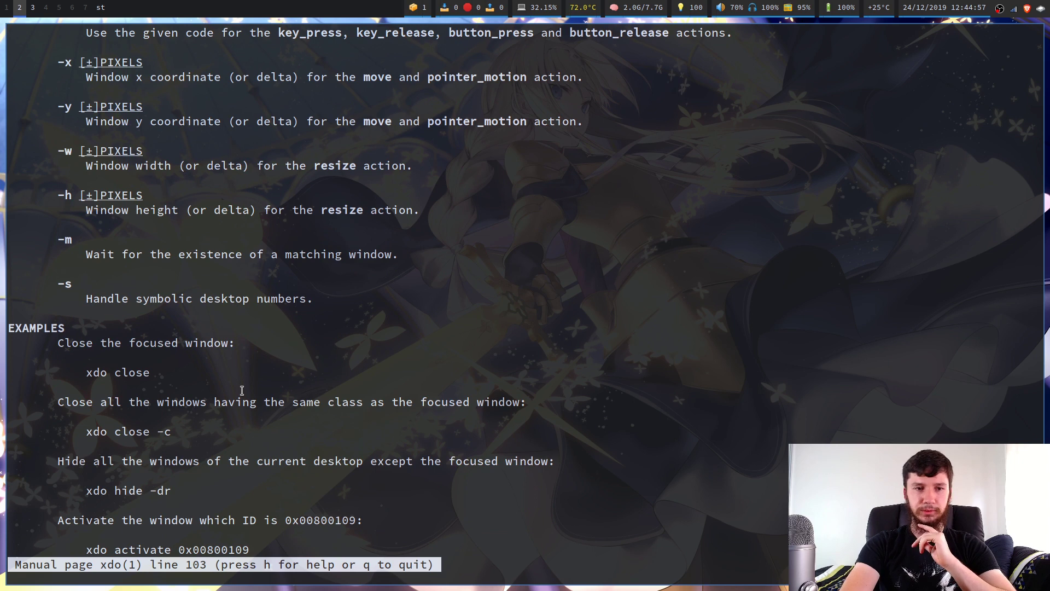
scroll(241, 390, down, 3)
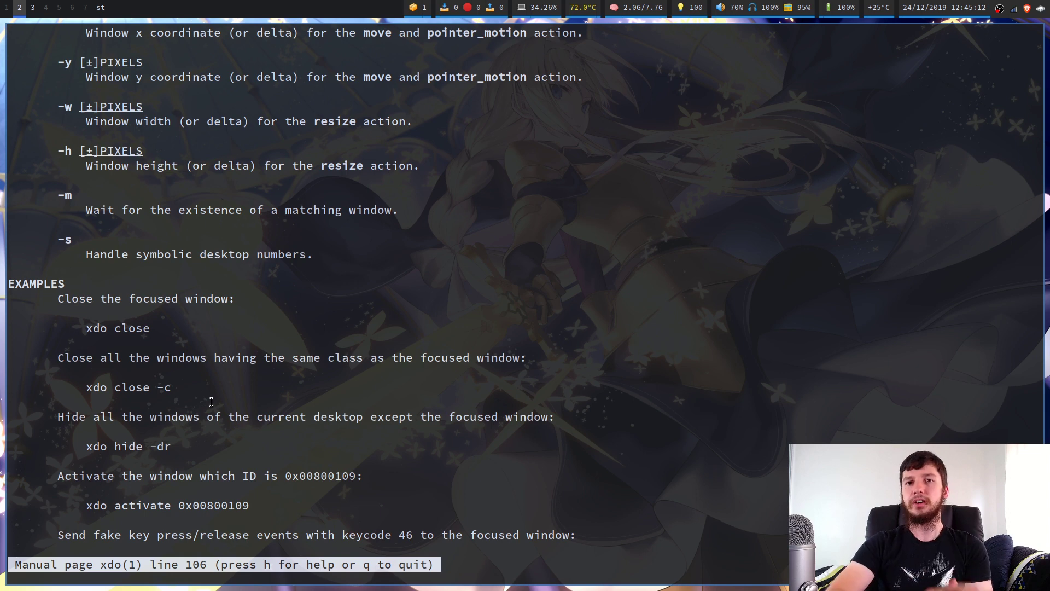
scroll(212, 402, down, 4)
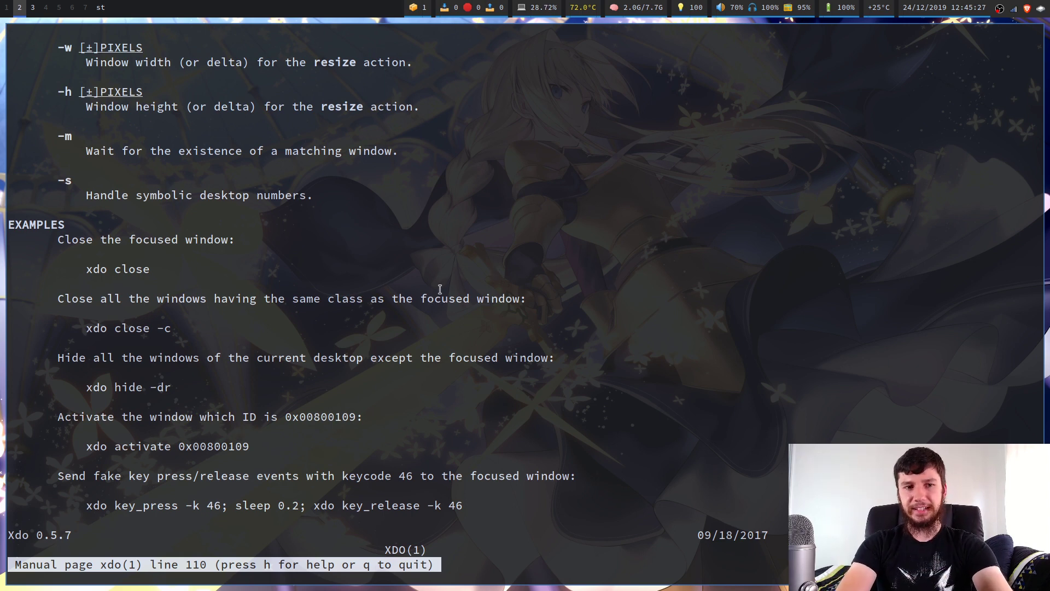
key(super+w)
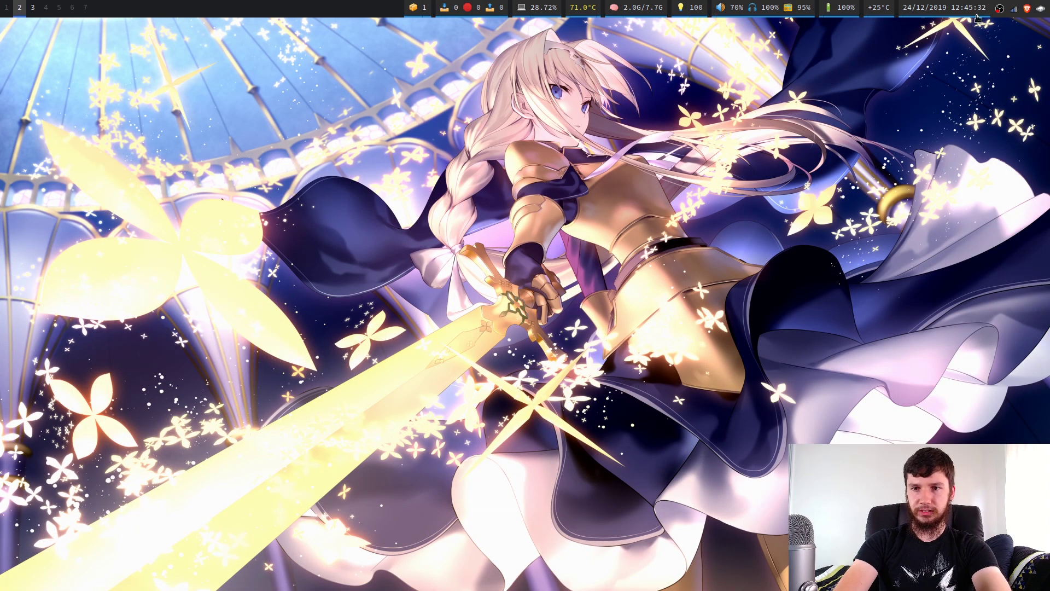
- Launch Discord from dmenu by filtering the list with 'disp'
key(super+d)
text(dis)
text(p)
key(Return)
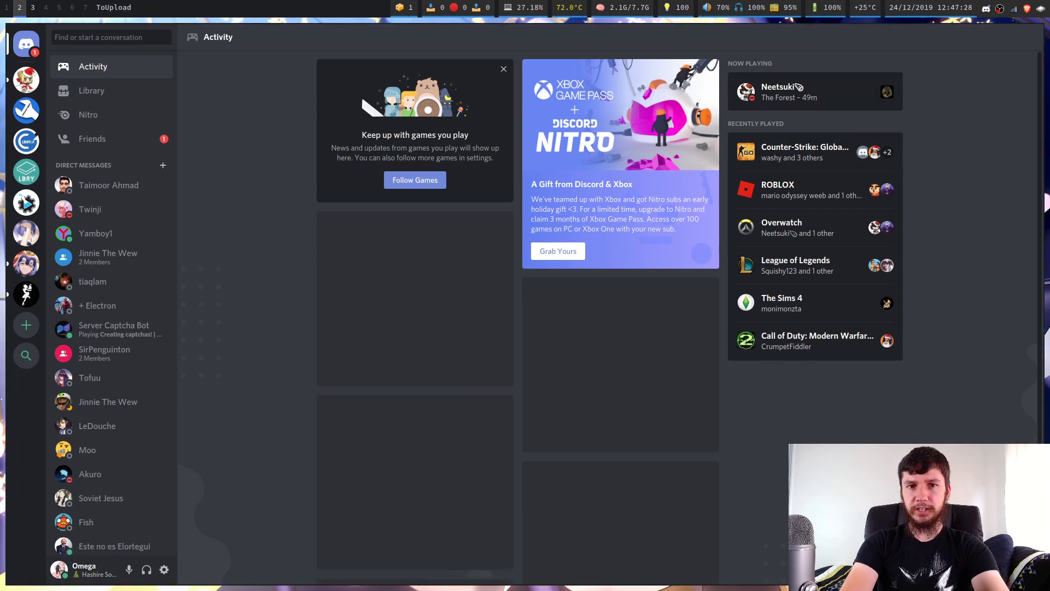
- Beside Discord, run 'xdo hide -dr', then 'xdo show -dr', then hide Discord again
key(super+Return)
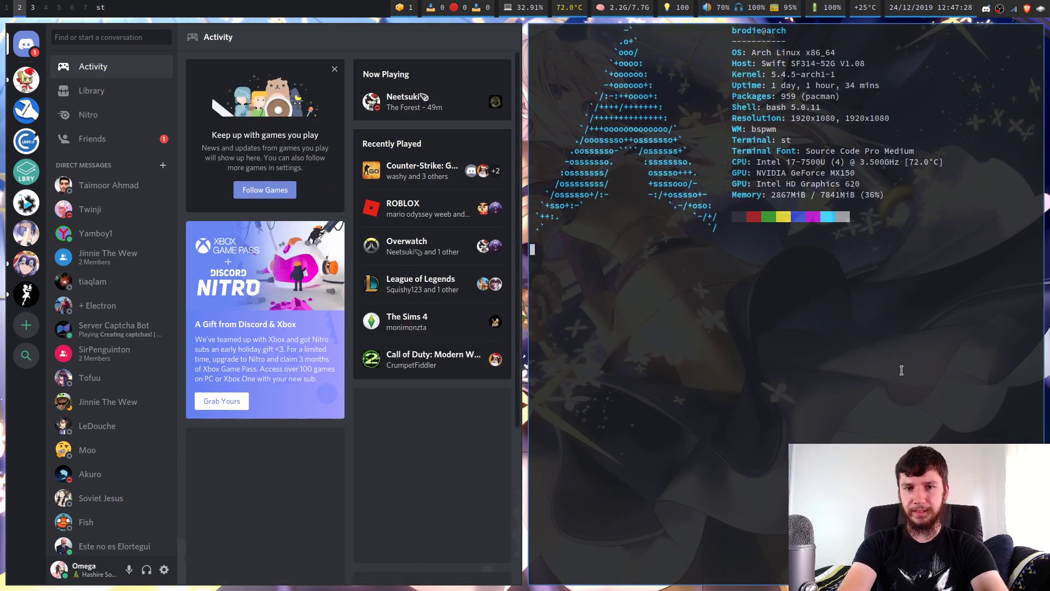
text(xdo show -dr)
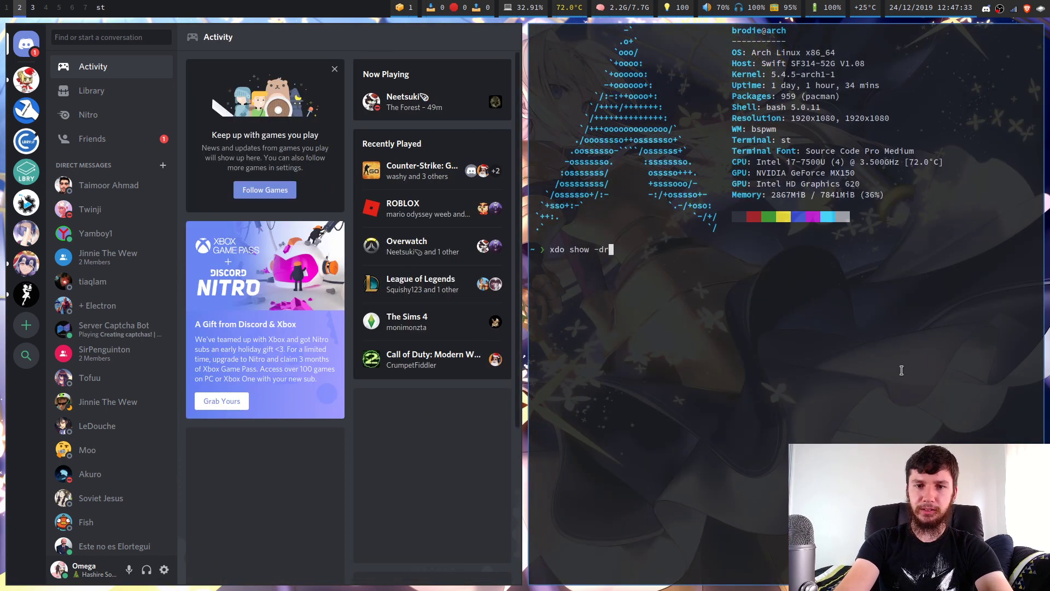
key(Up)
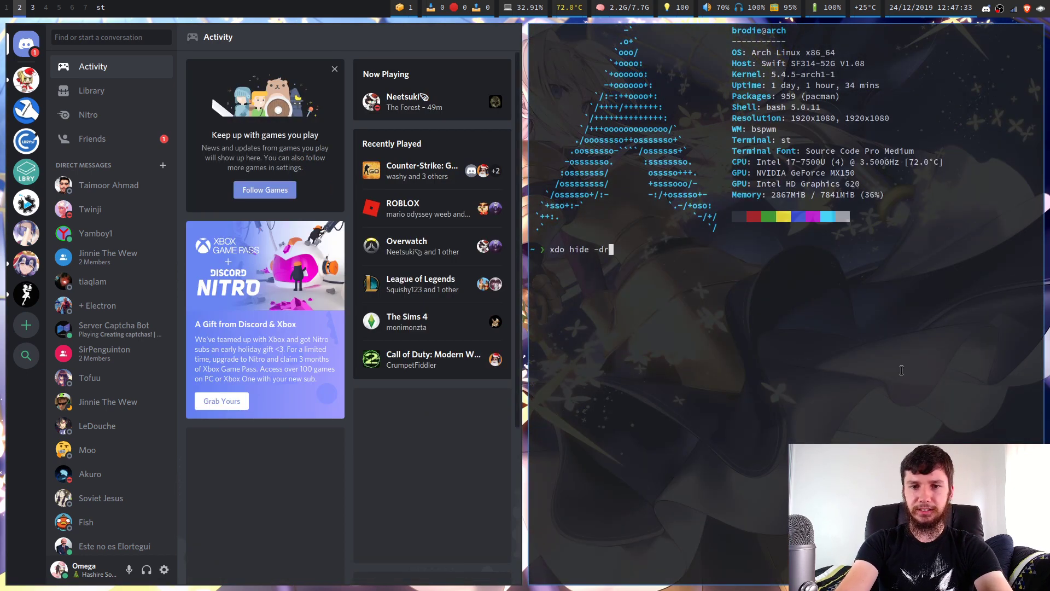
key(Return)
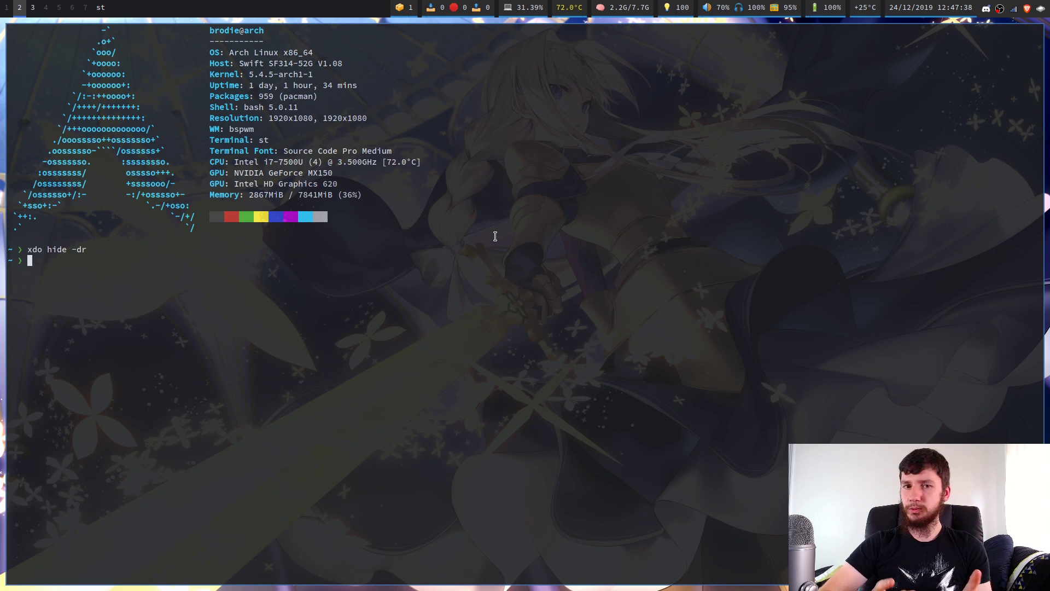
key(Up)
key(Up)
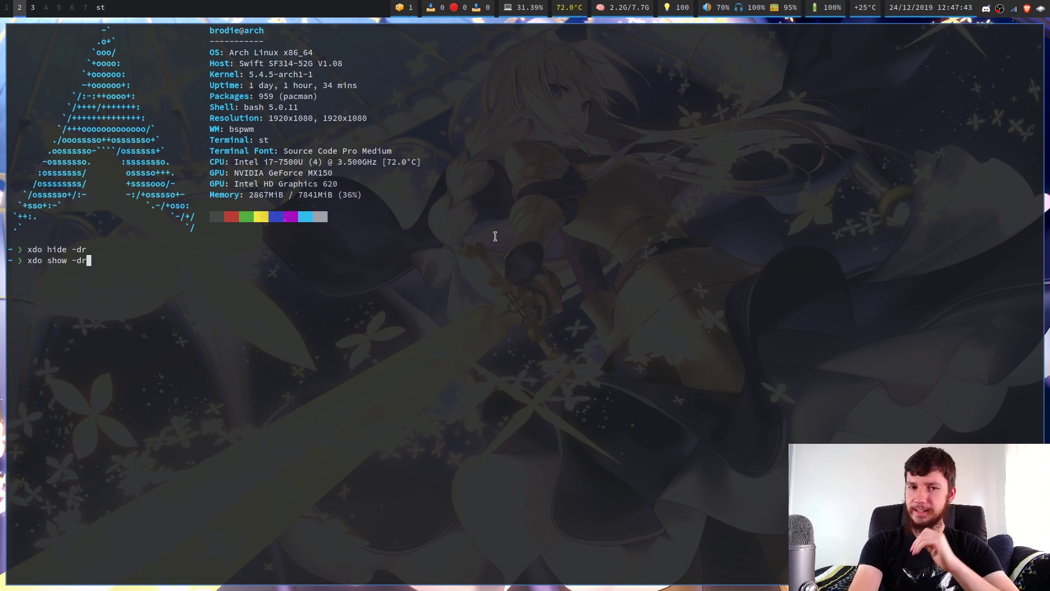
key(Return)
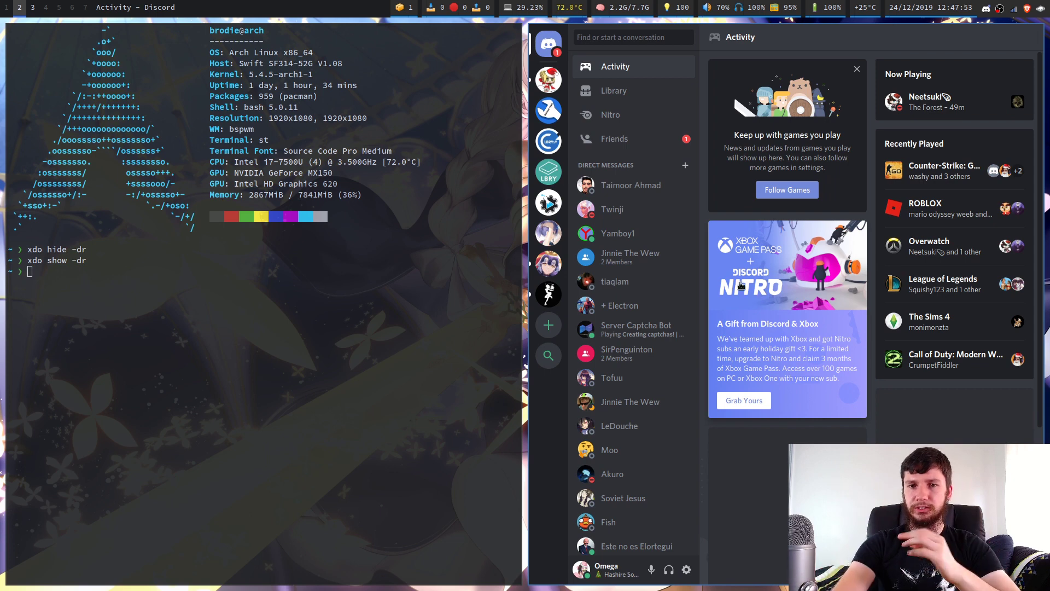
click(300, 303)
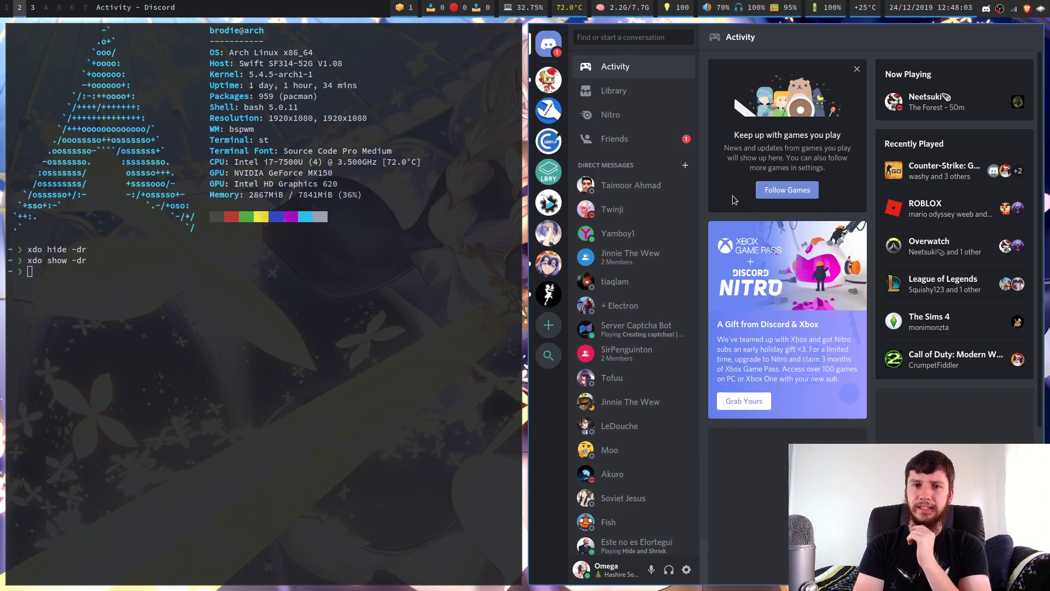
key(super+d)
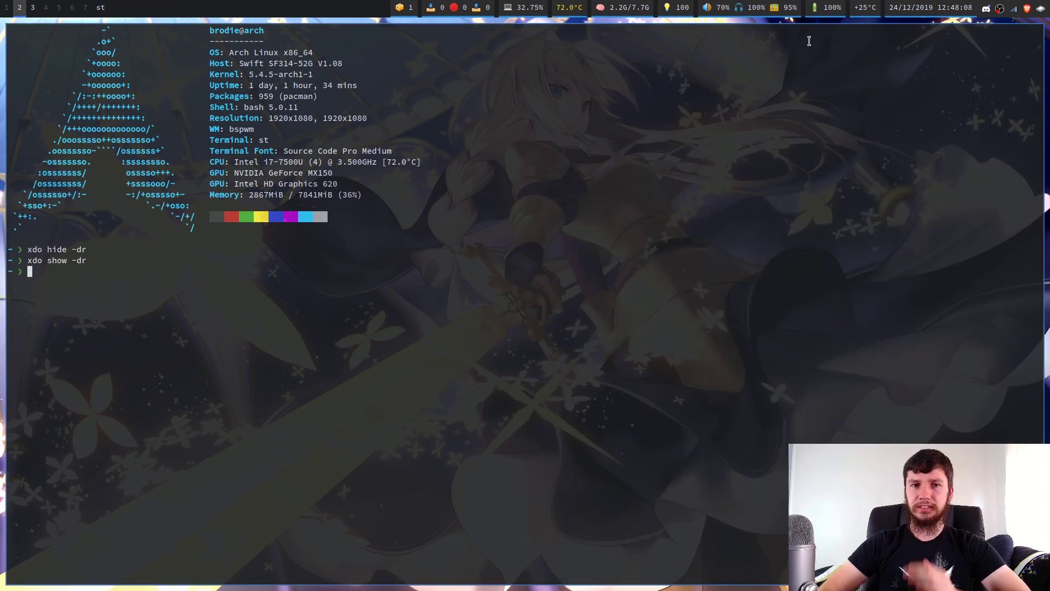